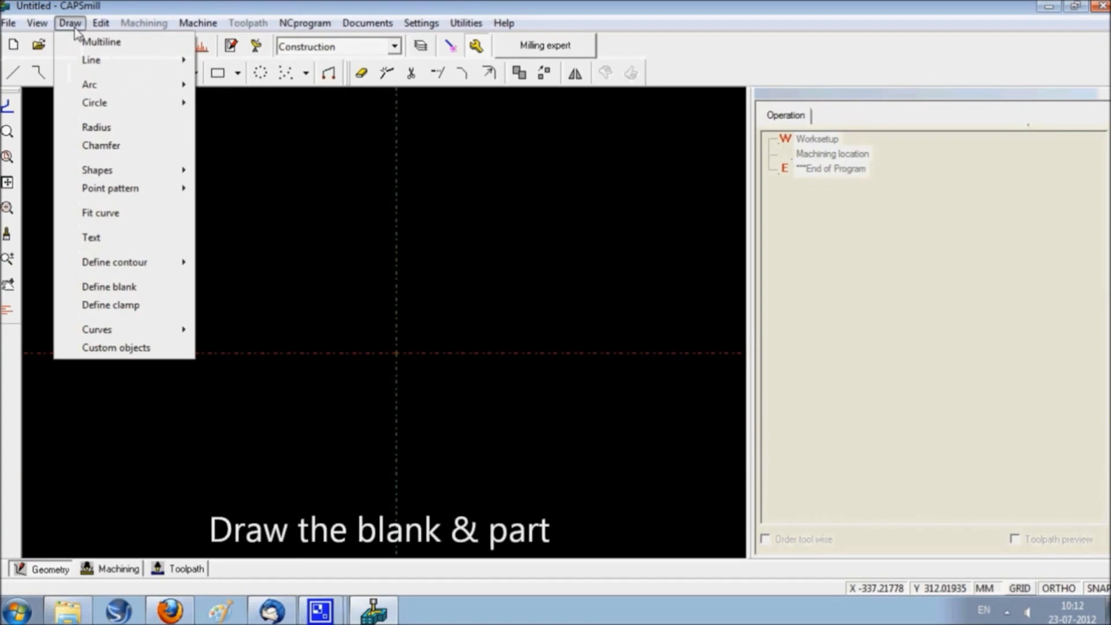
Step: Draw a 200 by 200 mm rectangle by centre, length and width, centred at 0,0
mouse_move(110, 172)
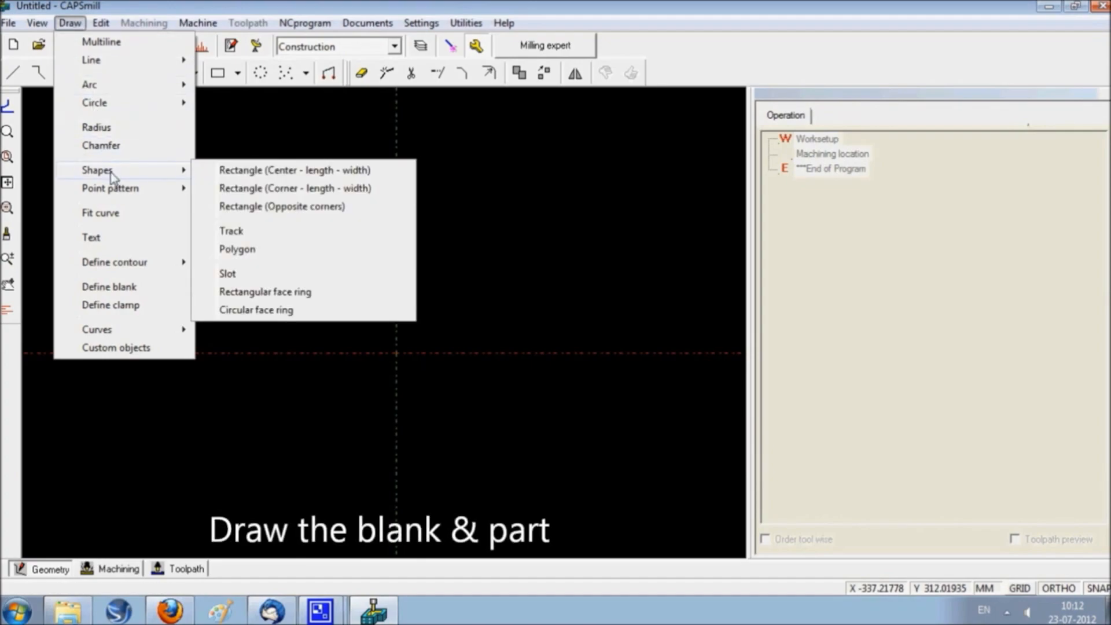
click(279, 170)
text(200)
key(Tab)
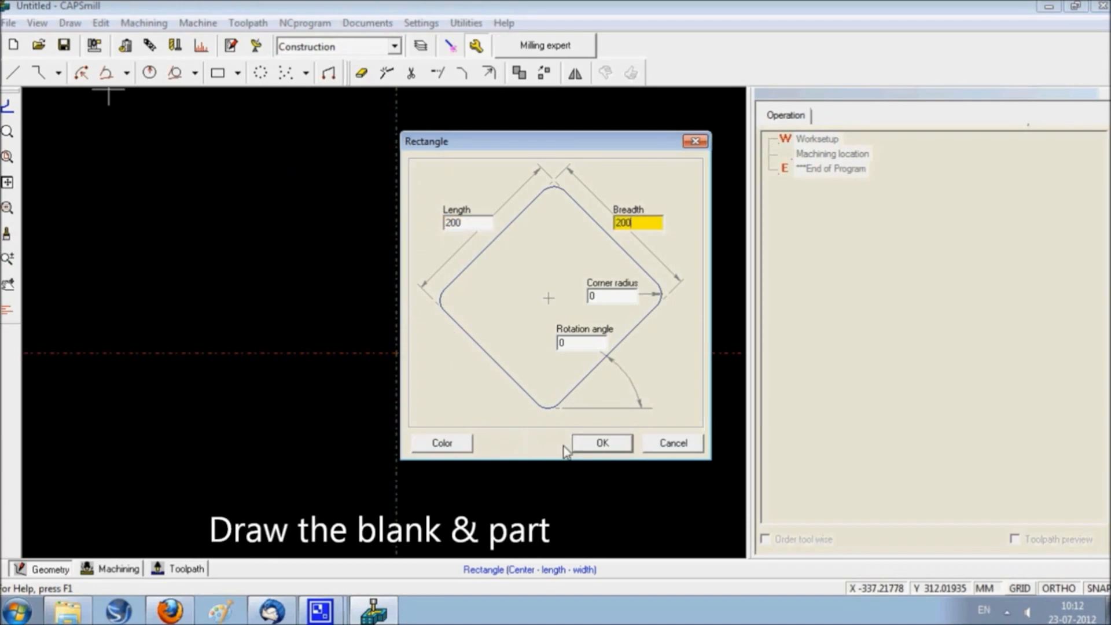
click(599, 444)
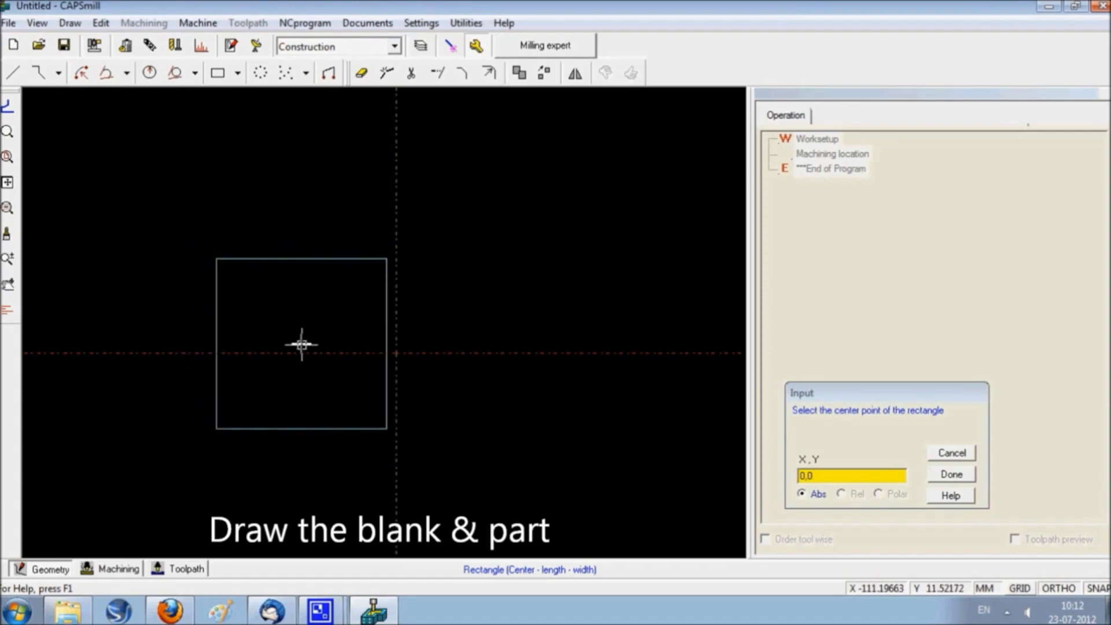
key(Return)
Step: Draw a centre-diameter circle at the origin, about two-fifths as wide as the square
click(70, 22)
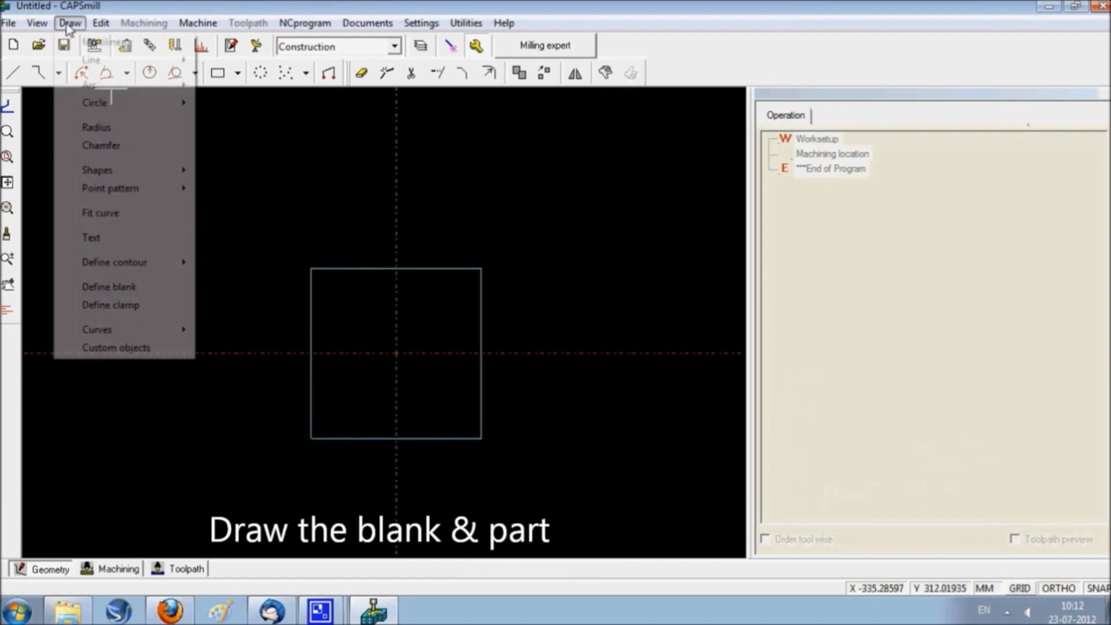
mouse_move(94, 103)
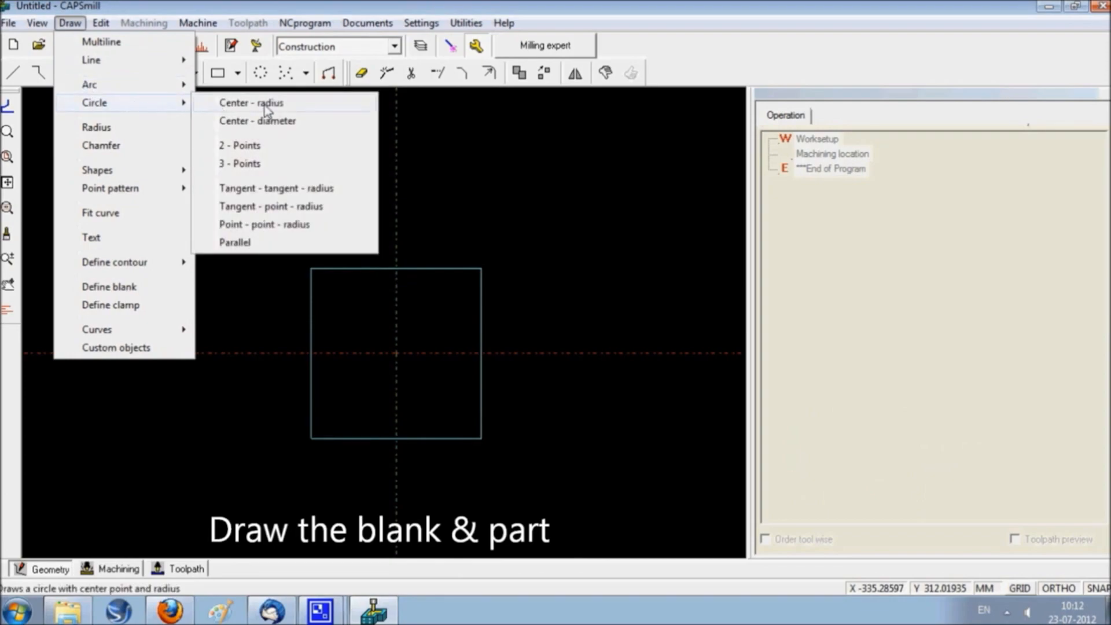
click(296, 123)
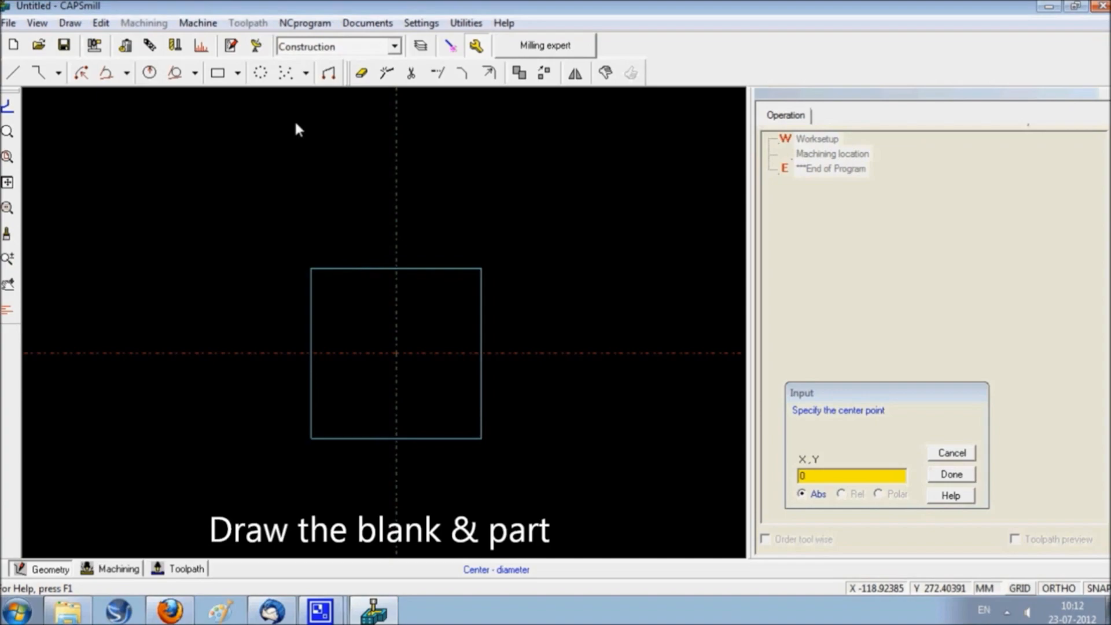
key(Return)
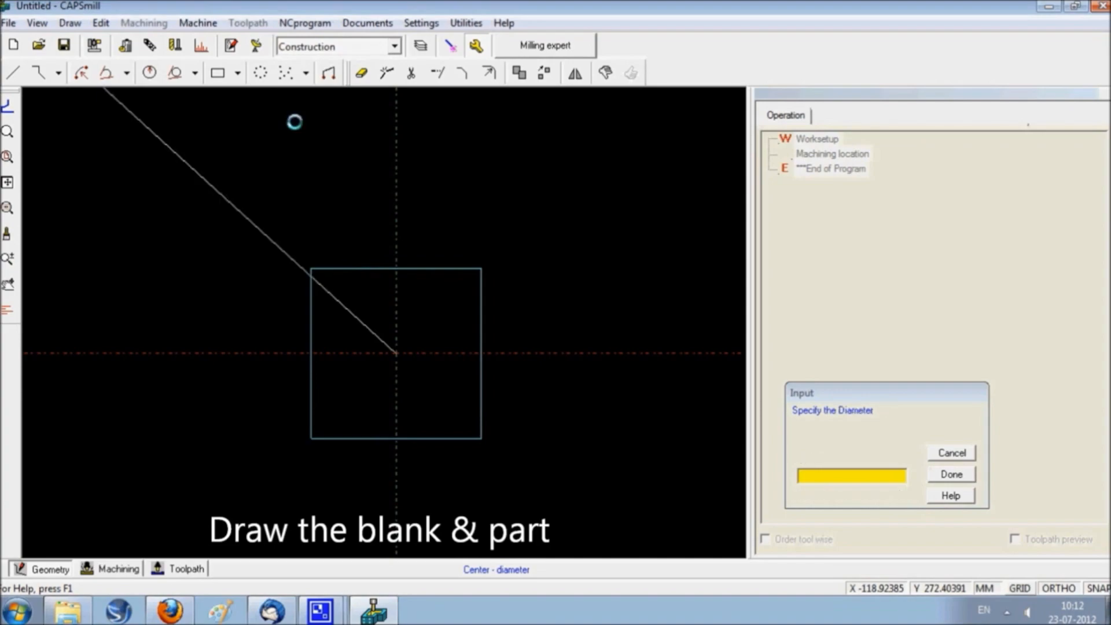
key(Return)
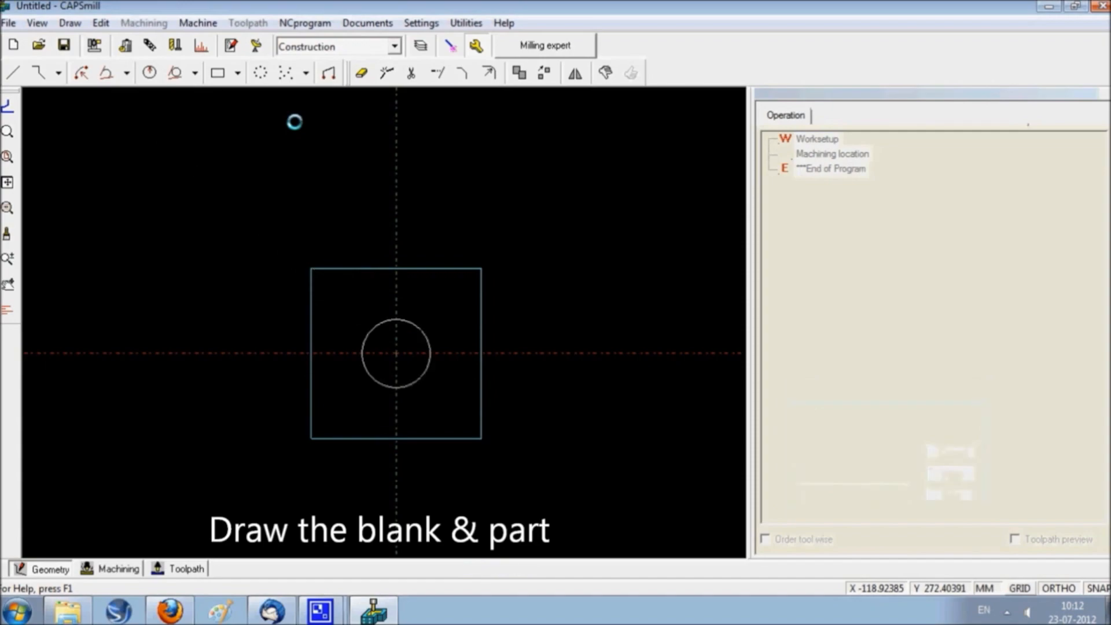
Step: Place a points-on-circle pattern of 6 holes on a 50 mm diameter, centred at the origin
click(70, 23)
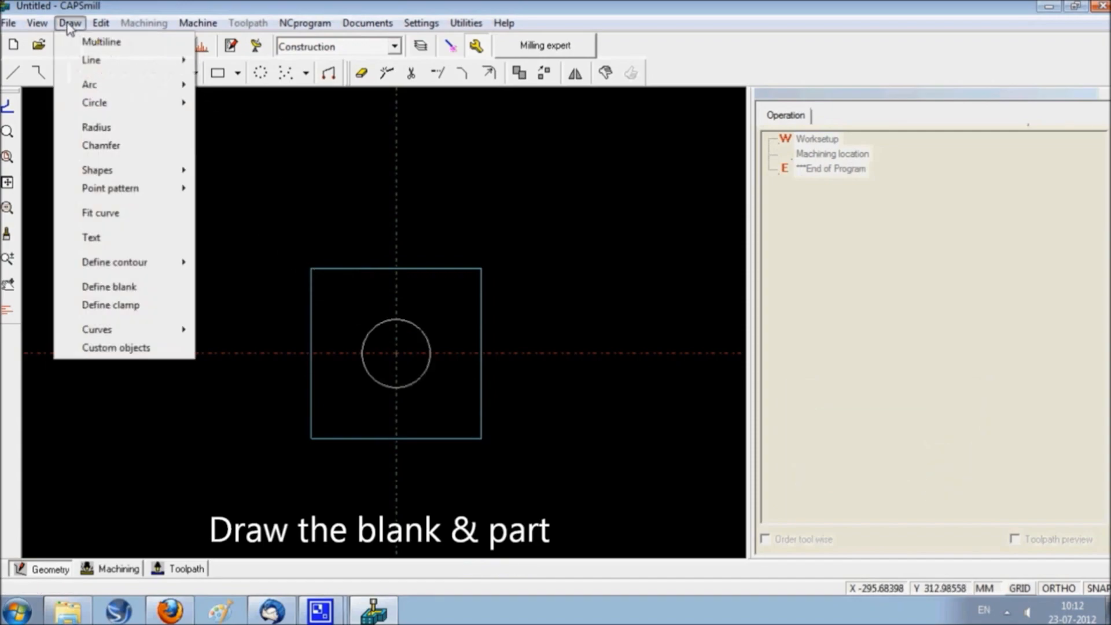
mouse_move(101, 195)
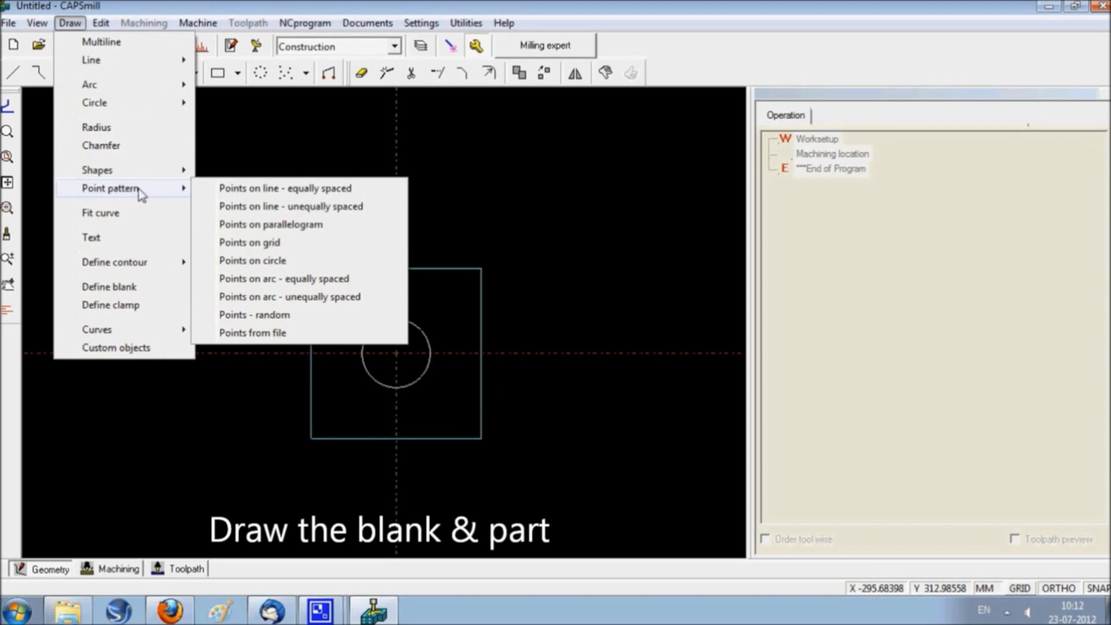
click(263, 268)
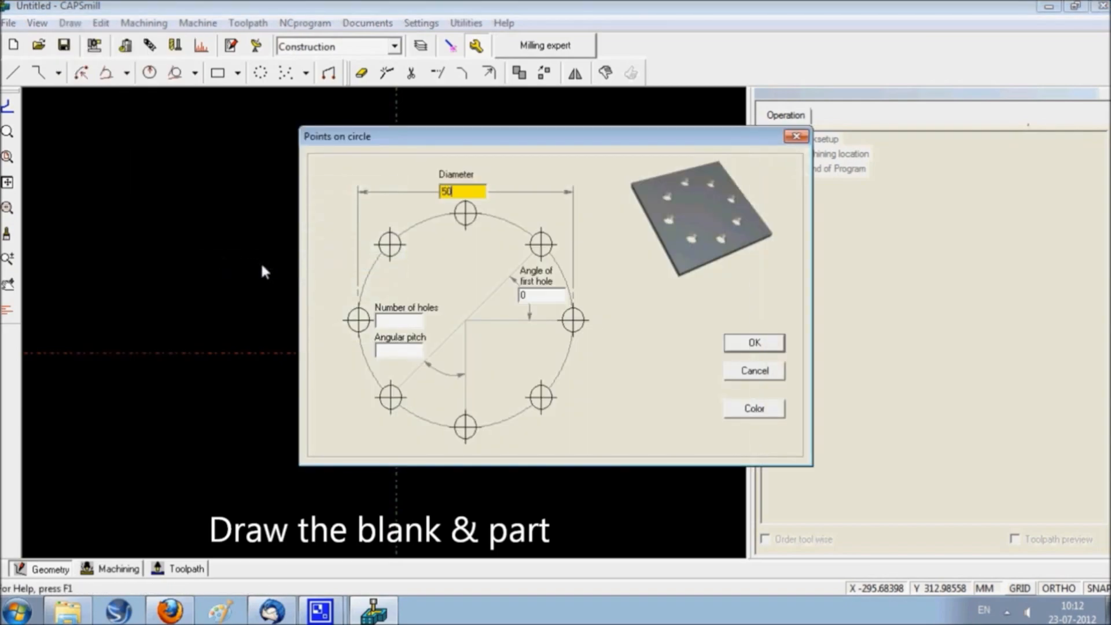
key(Tab)
key(Tab)
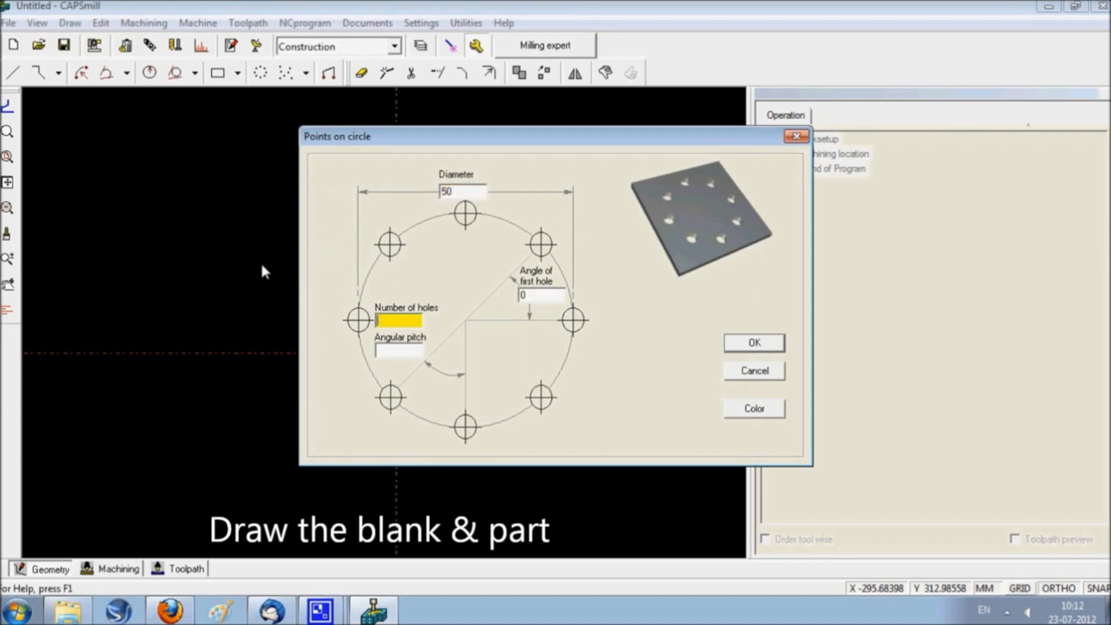
text(6)
click(774, 346)
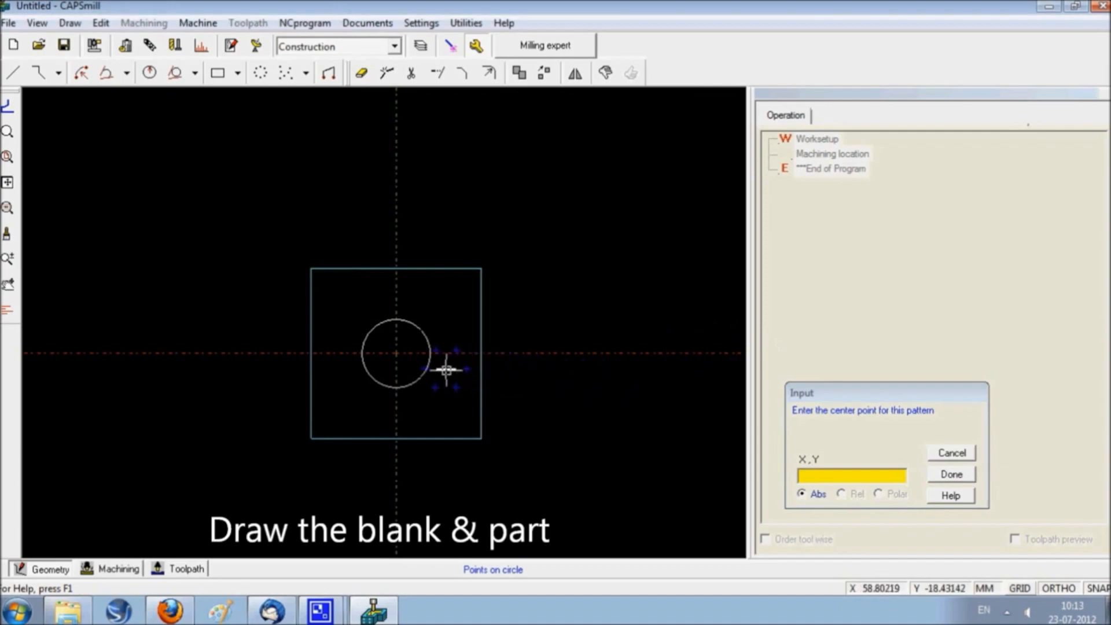
key(Return)
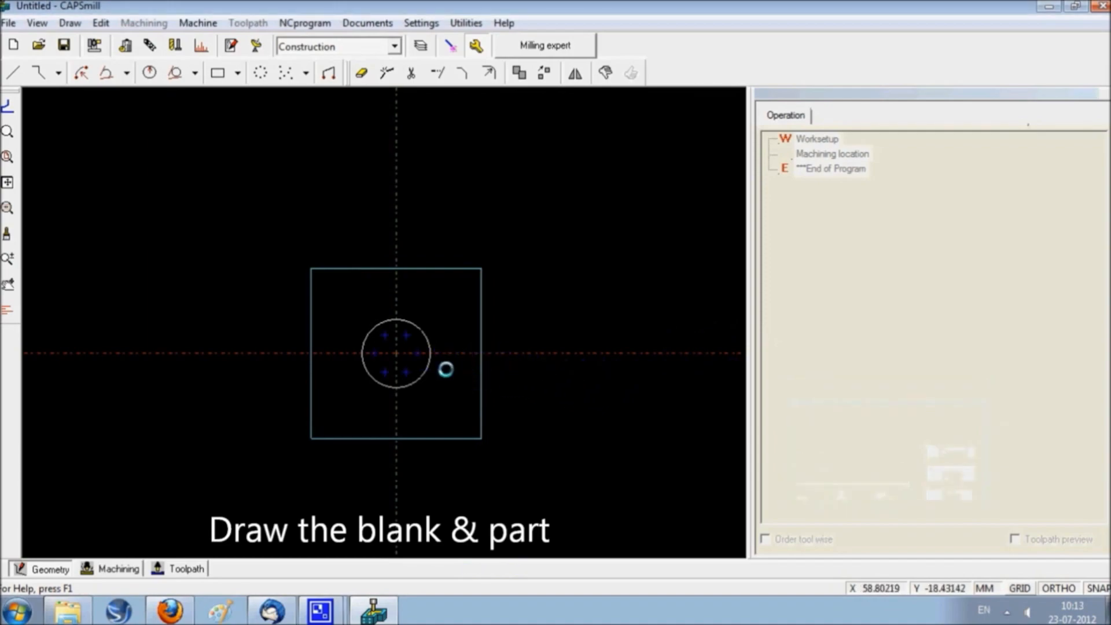
Step: Define the blank from the square contour with a thickness of 50 and a bottom Z coordinate of -45
click(73, 25)
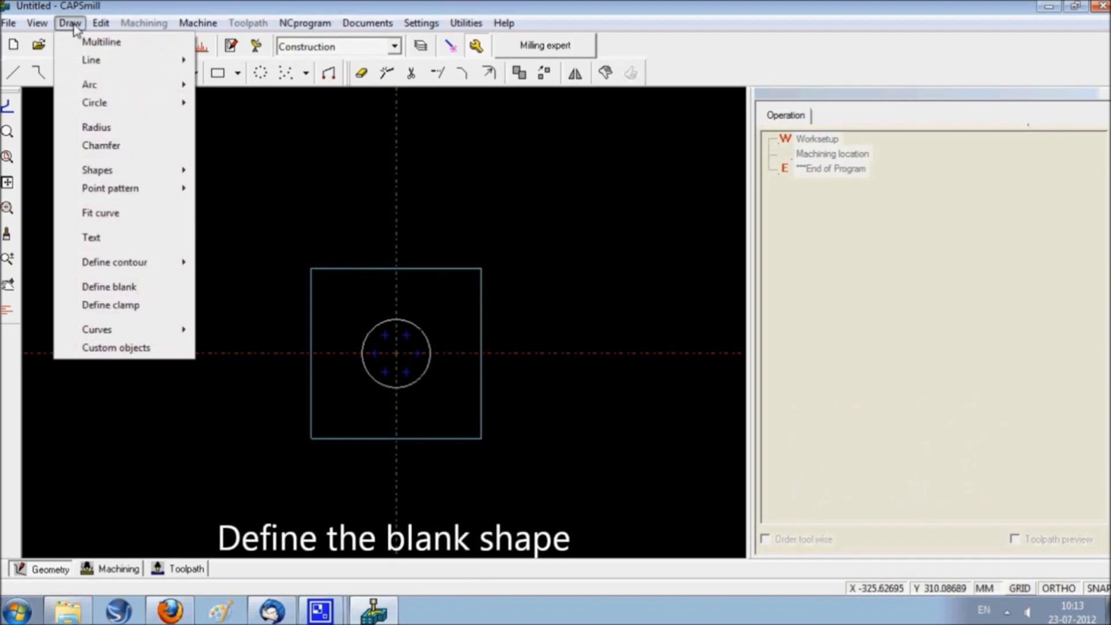
click(102, 286)
click(418, 417)
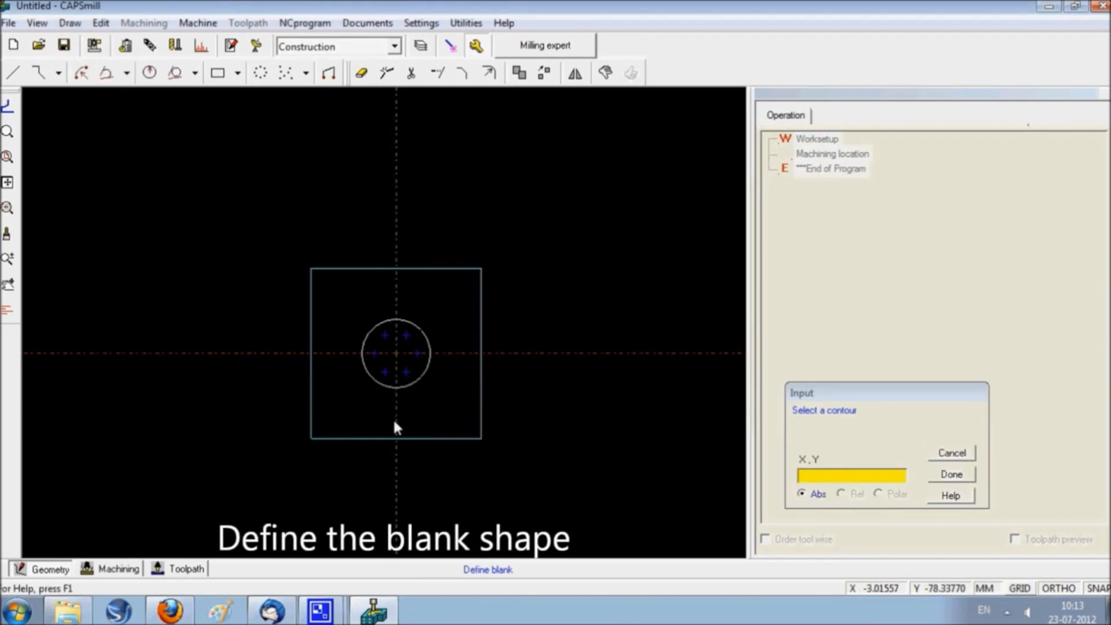
click(332, 268)
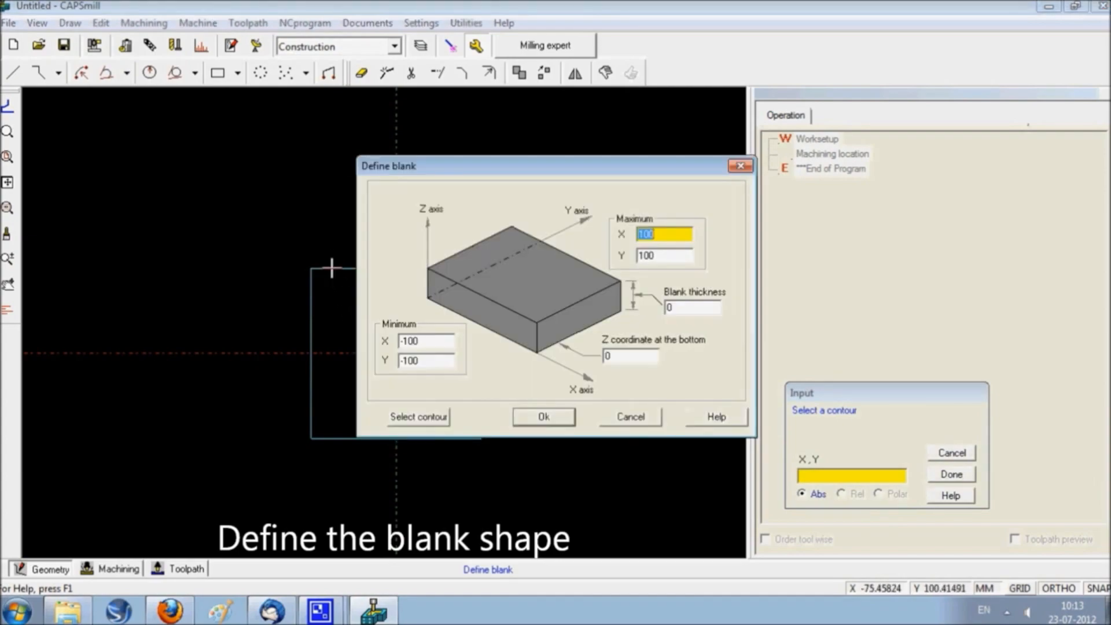
click(679, 310)
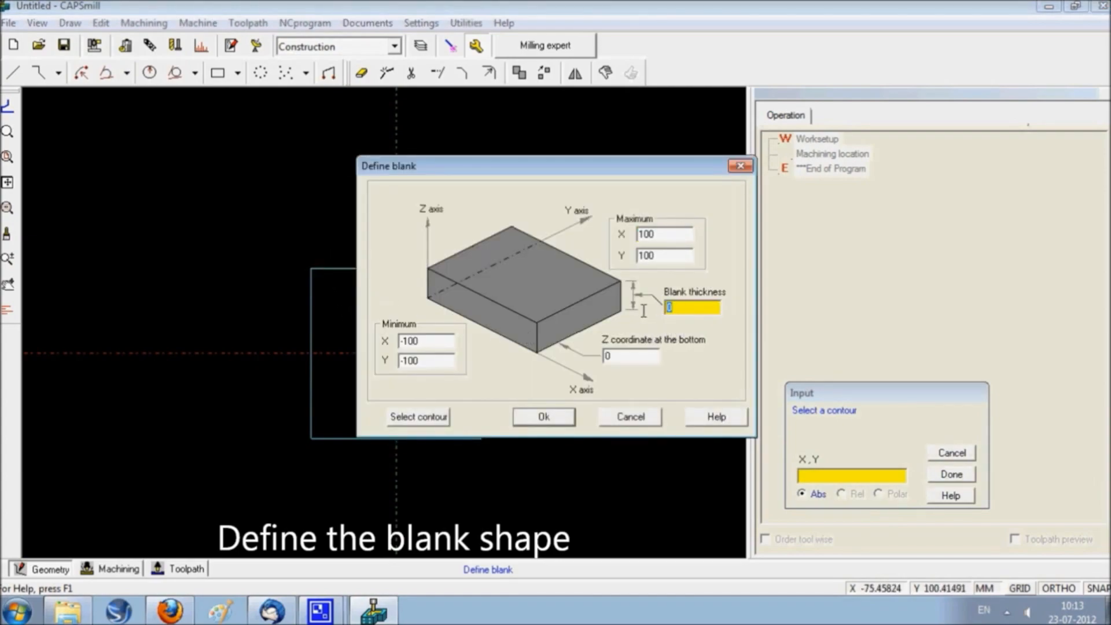
text(50)
key(Tab)
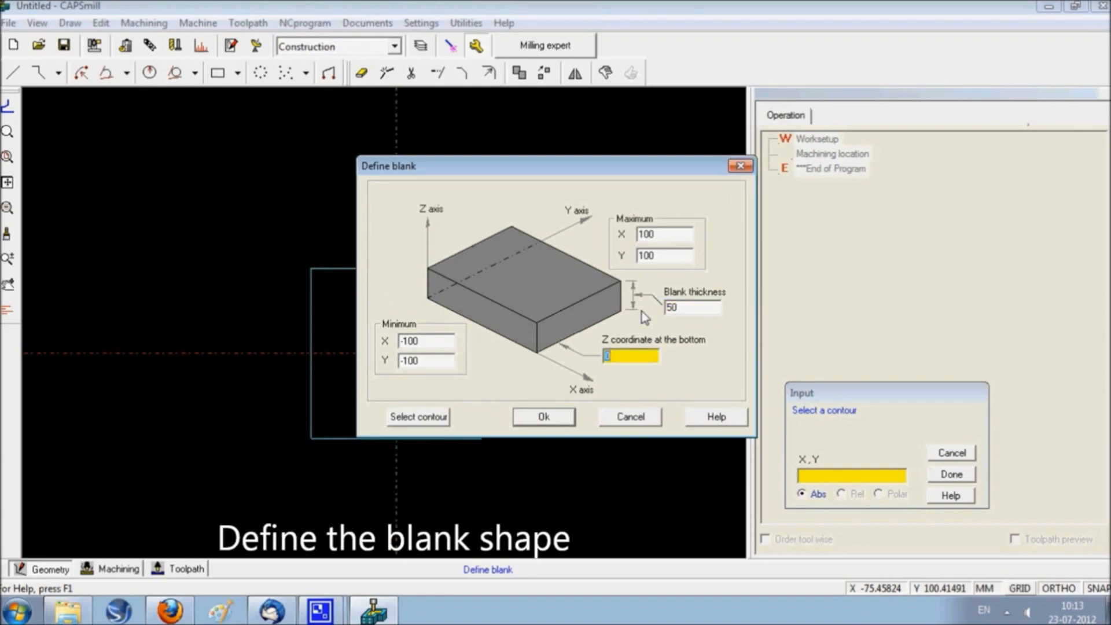
text(-45)
click(554, 416)
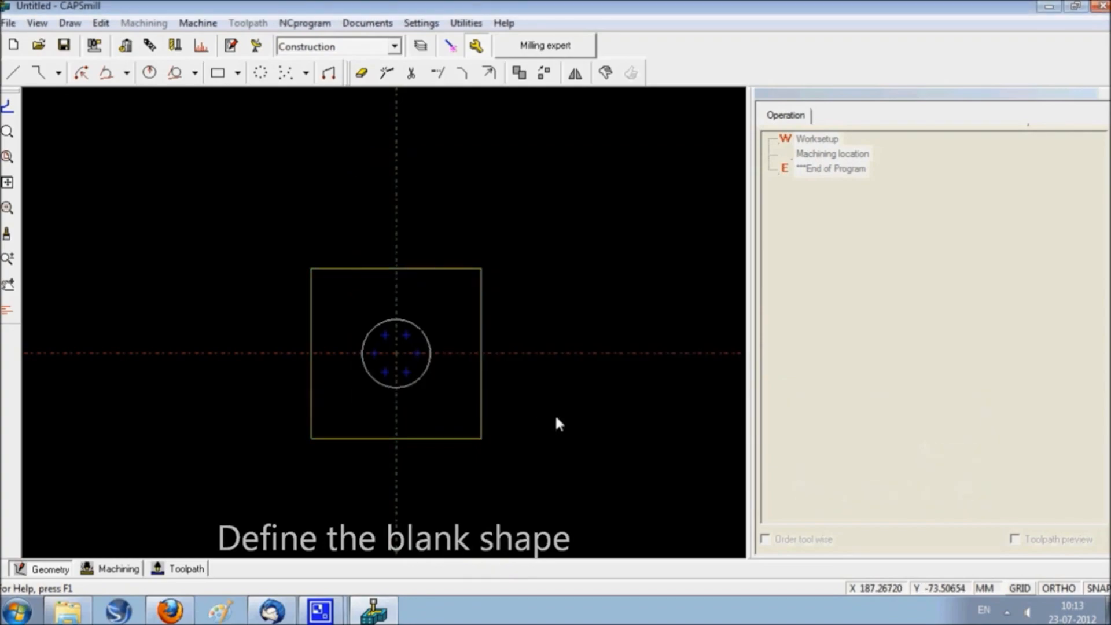
Step: Define the central circle as an interactive contour for the pocket and save it
click(70, 22)
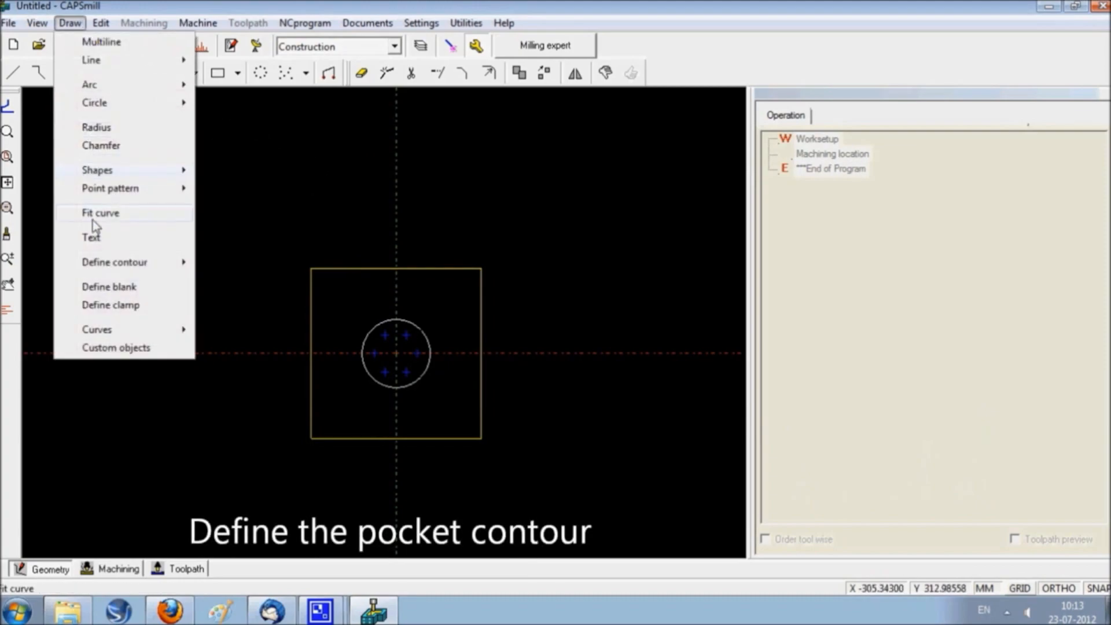
mouse_move(103, 269)
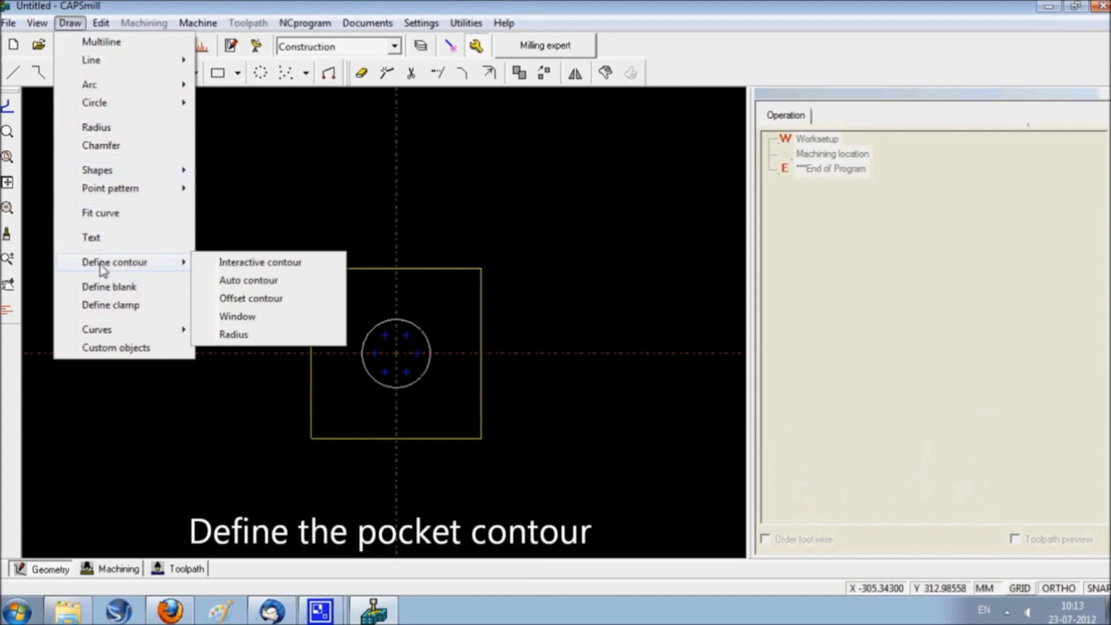
click(237, 265)
click(426, 331)
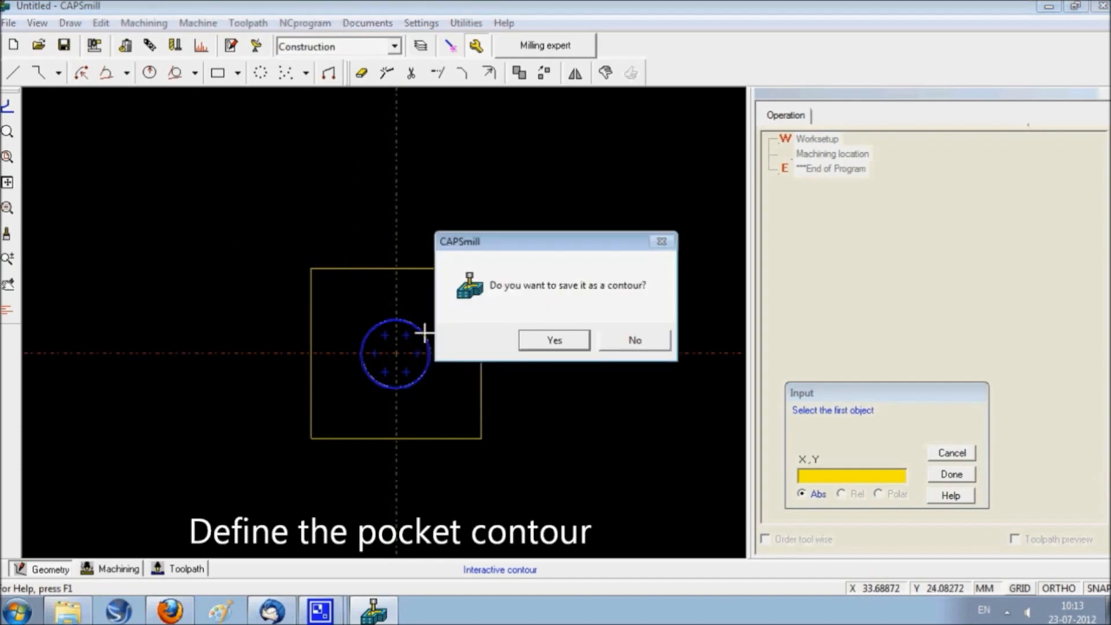
click(579, 348)
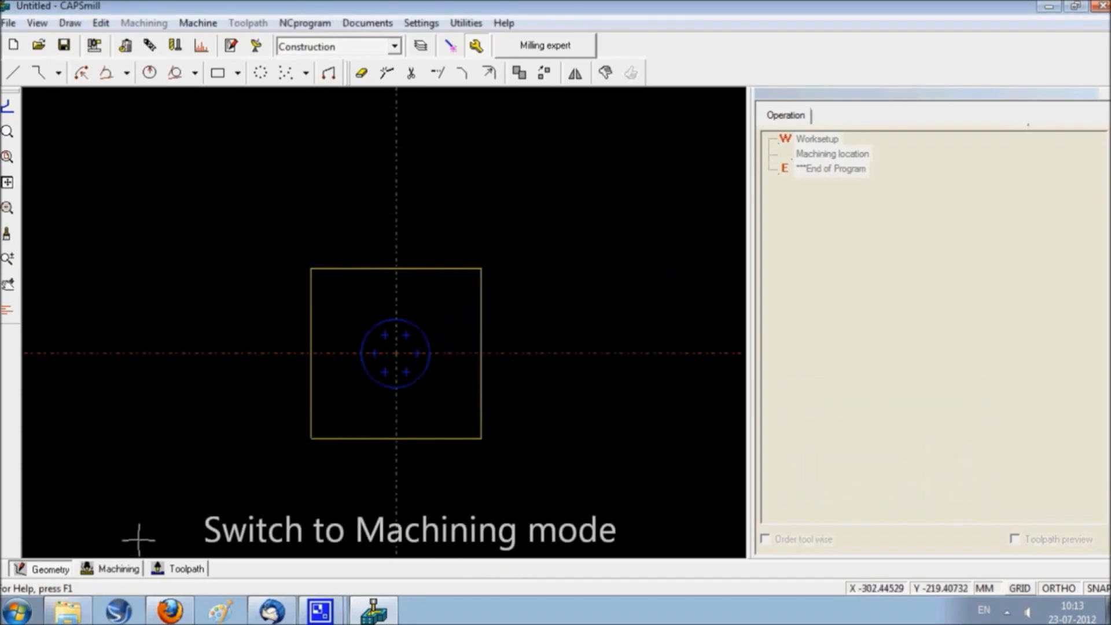
Step: Start a Face mill operation in Machining mode with a new 125 mm diameter round insert carbide face mill
click(132, 570)
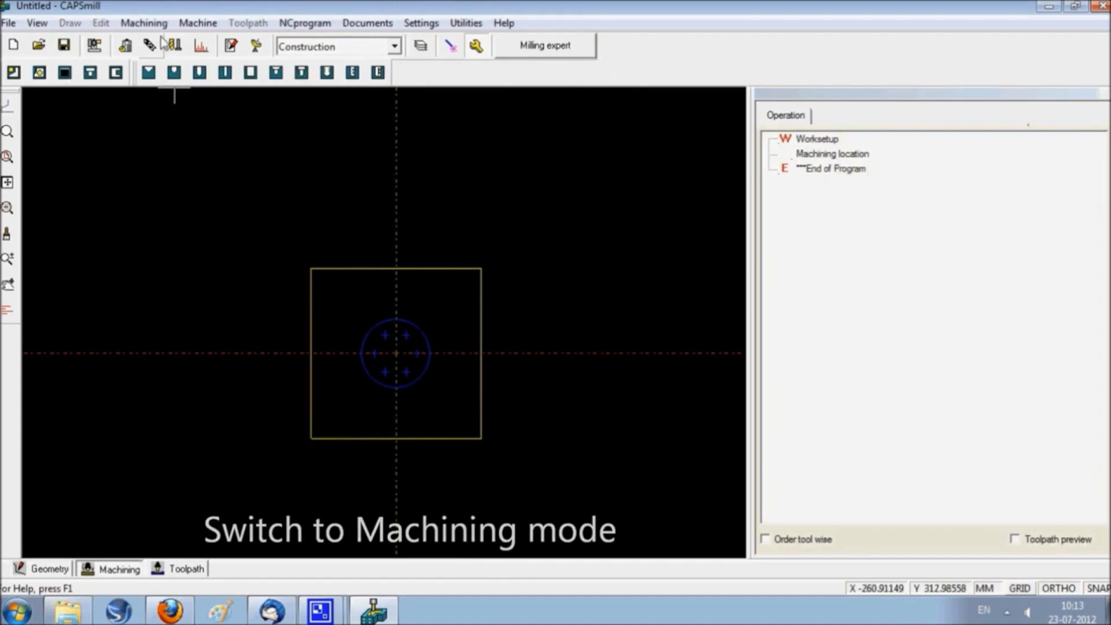
click(145, 23)
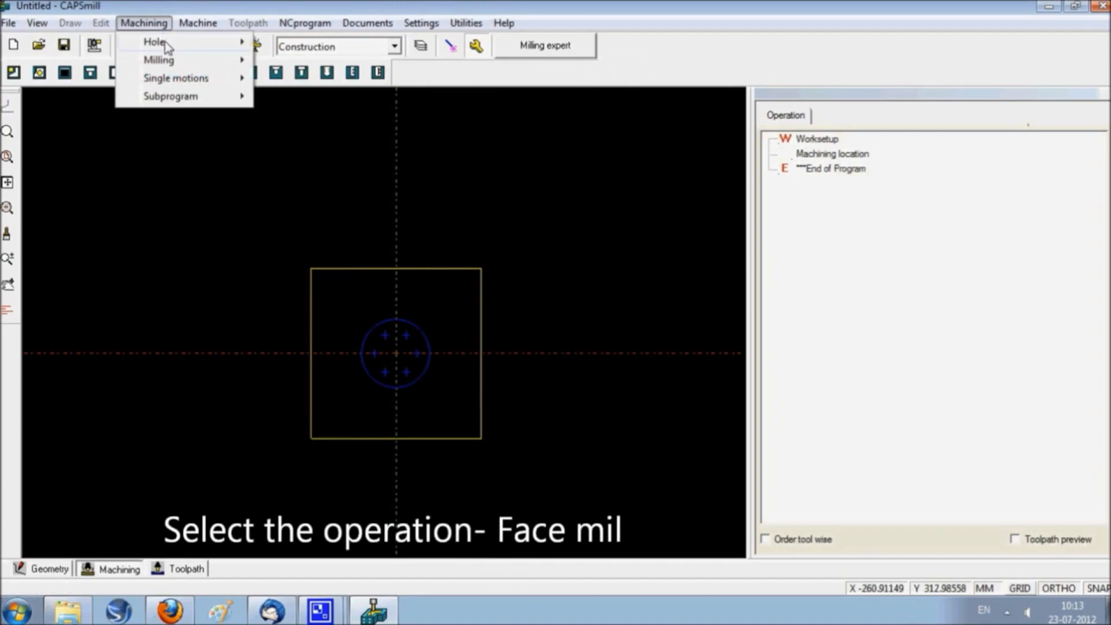
mouse_move(168, 59)
click(303, 58)
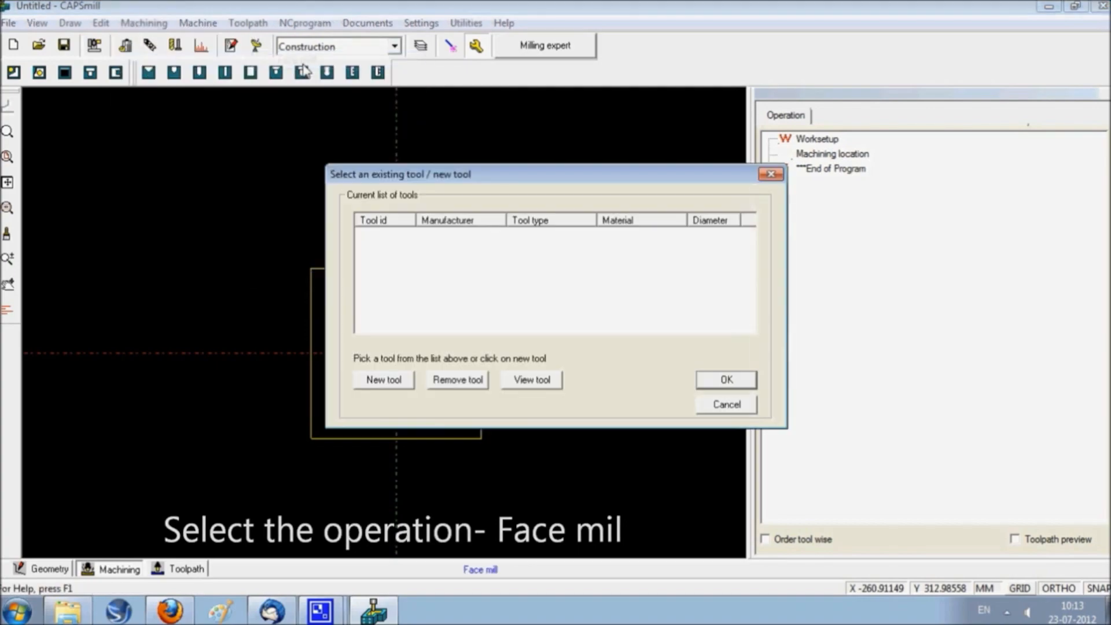
click(408, 382)
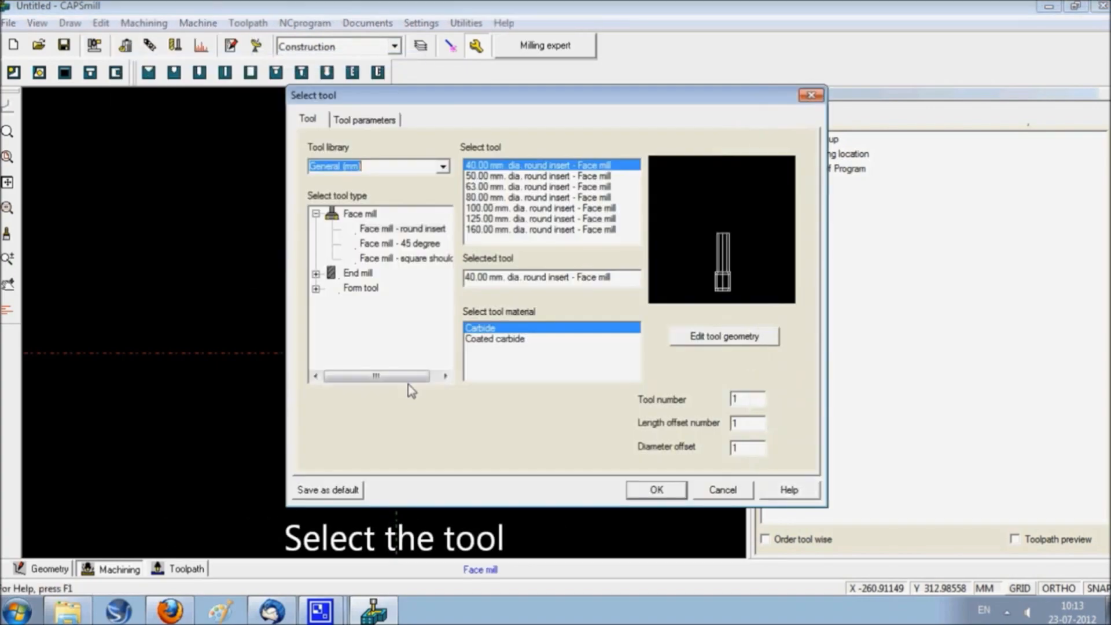
click(487, 219)
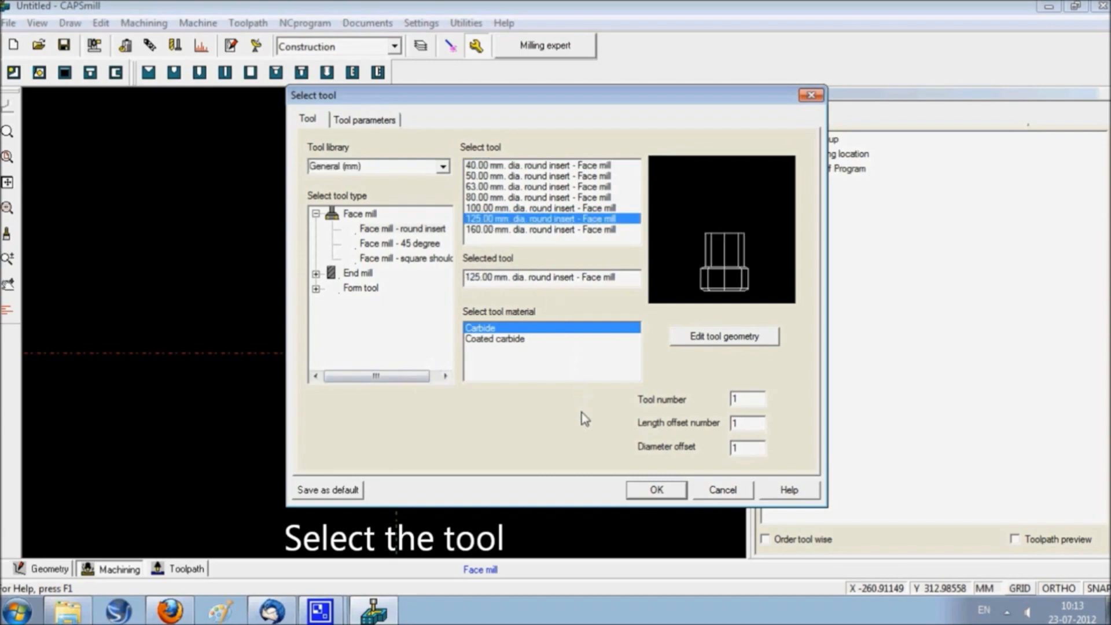
click(637, 491)
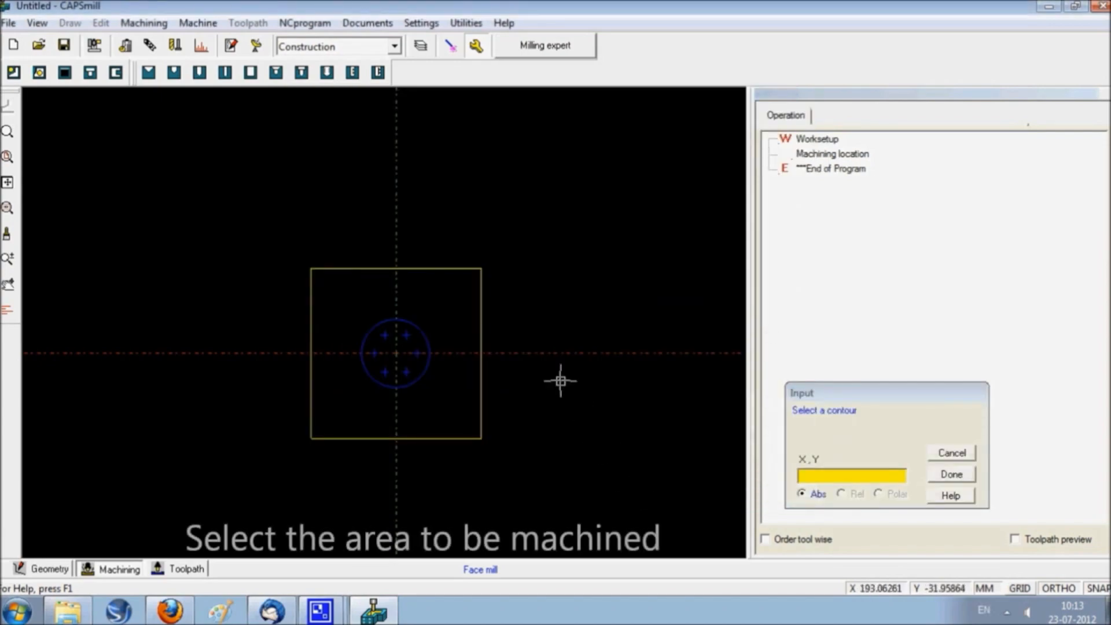
Step: Use the rectangle rather than the overlapping blank as the face milling area, and set the material thickness to 5
click(481, 310)
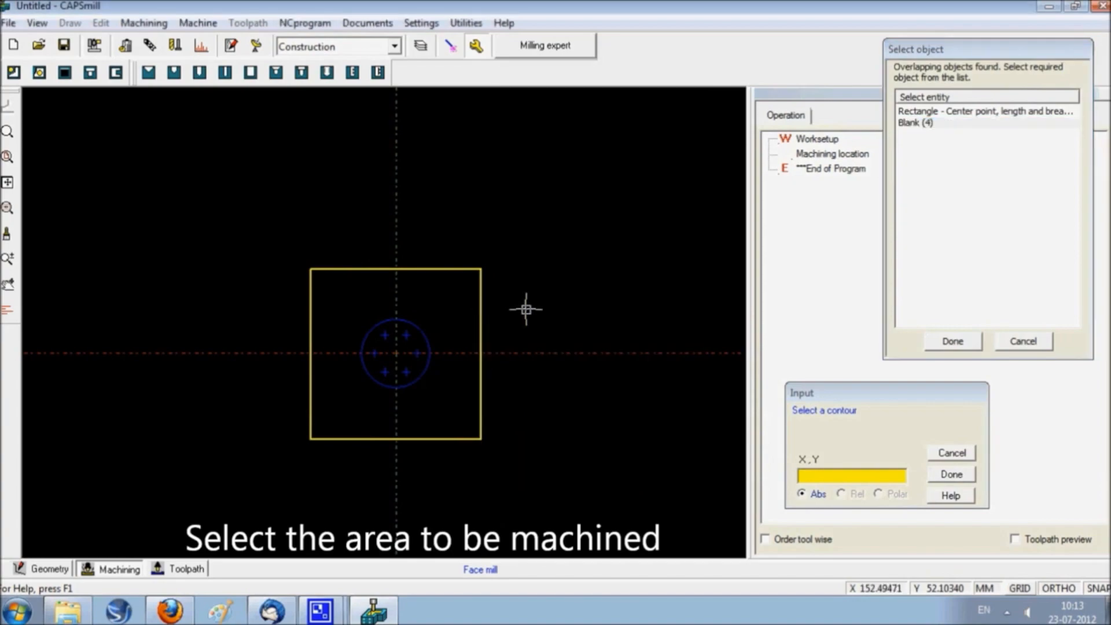
click(984, 111)
click(961, 340)
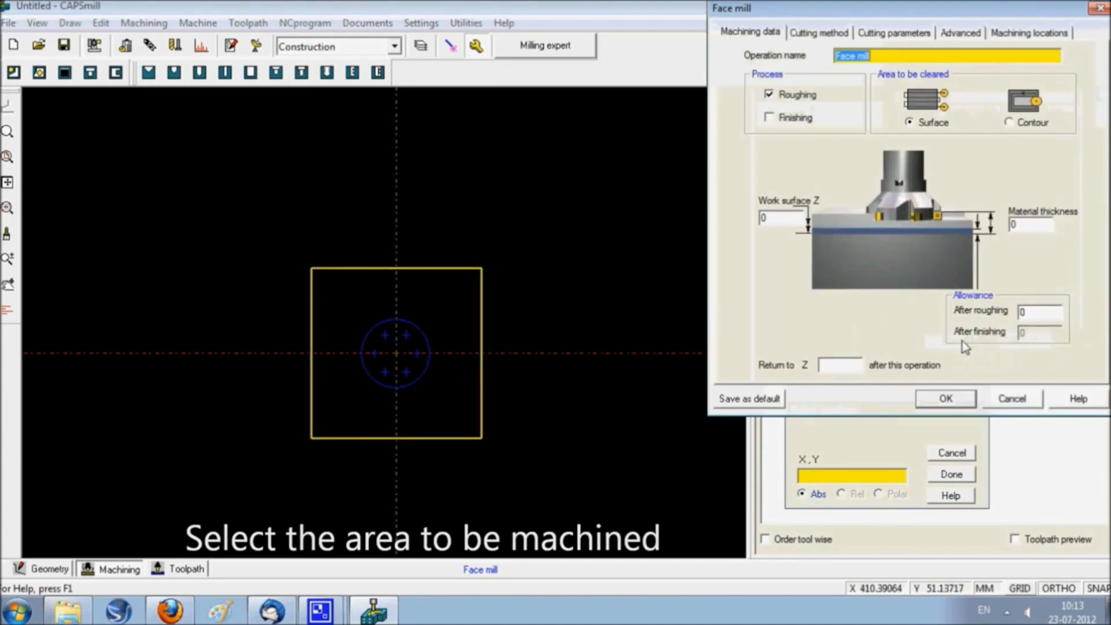
drag(852, 5, 672, 104)
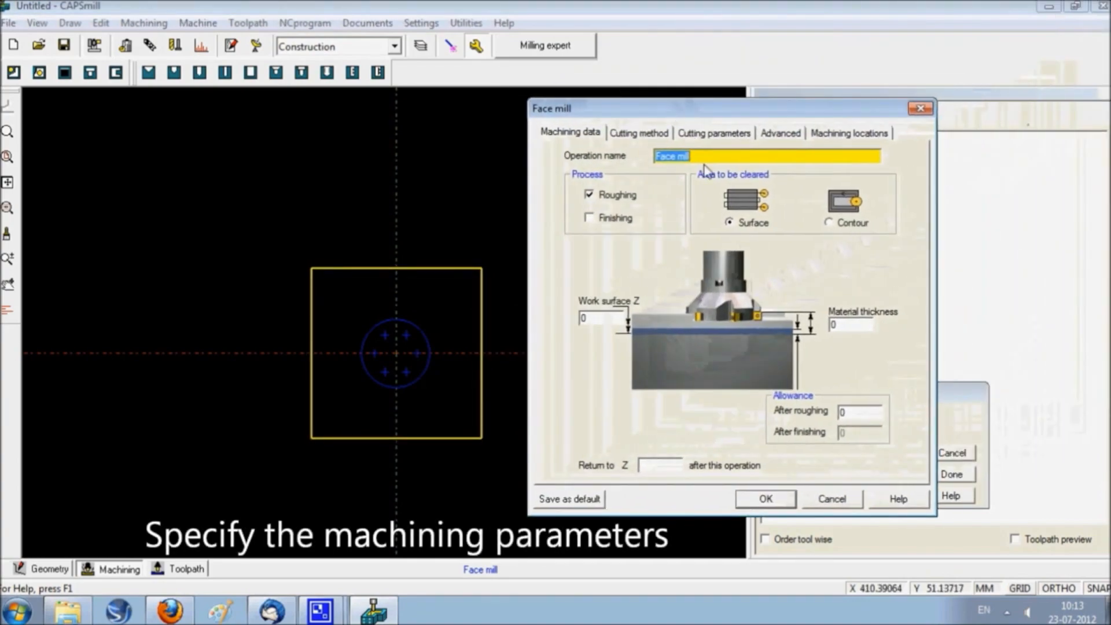
click(833, 326)
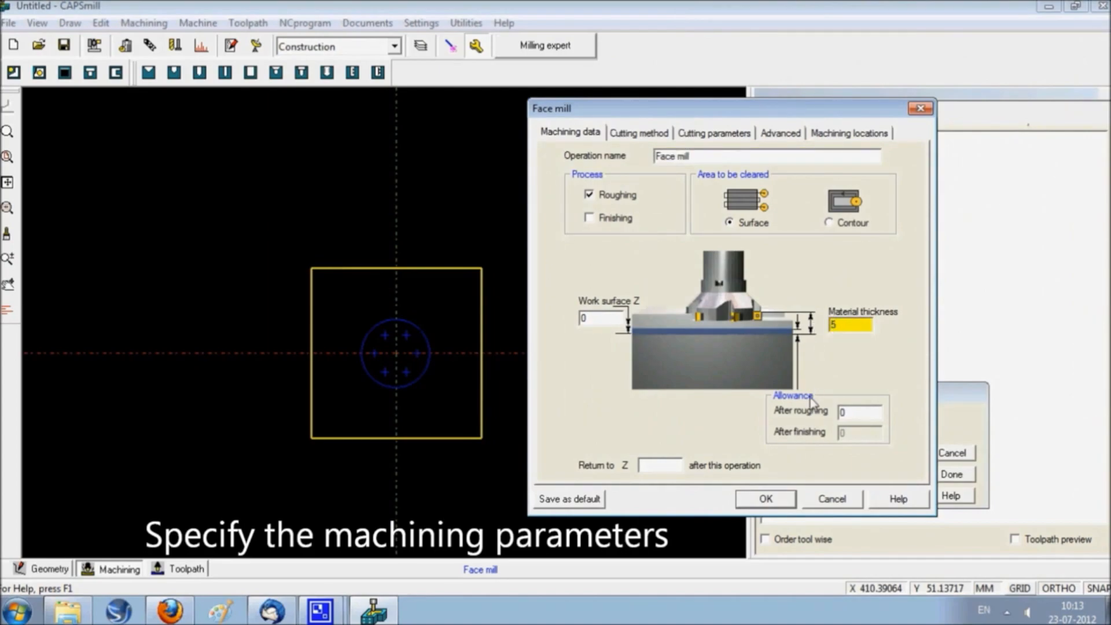
click(783, 499)
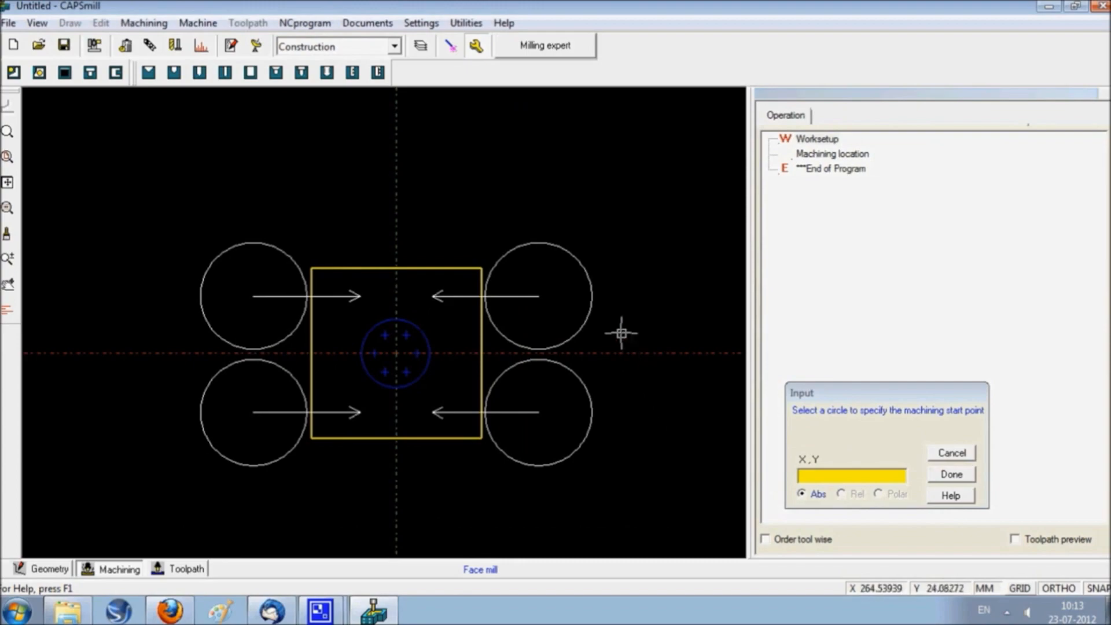
Step: Choose the upper-right circle as the machining start point to complete the face milling operation
click(584, 265)
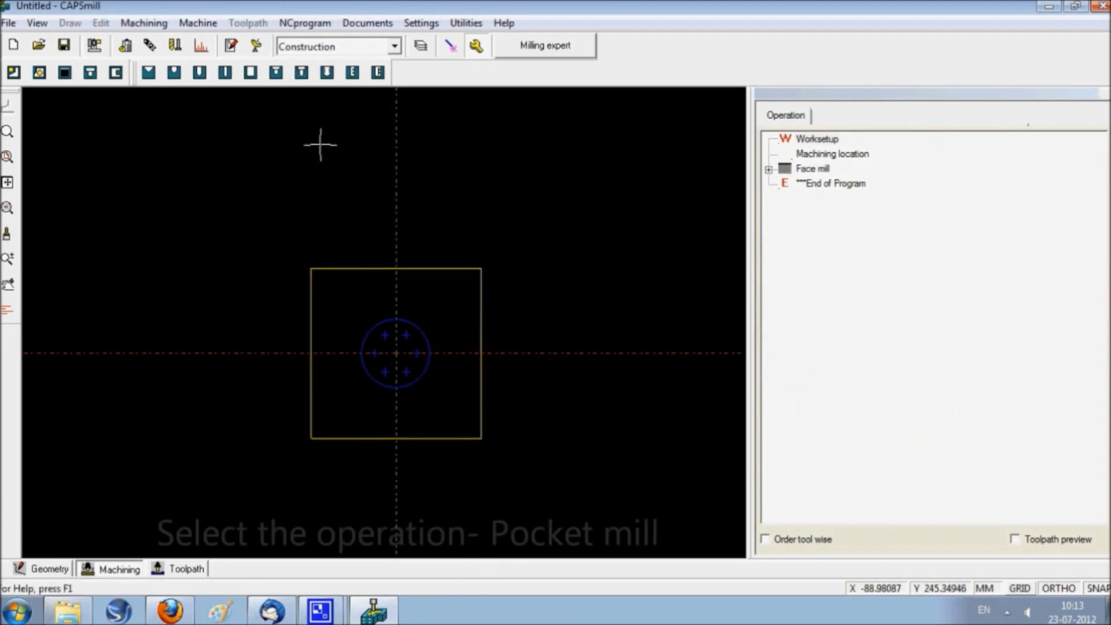
Step: Add a pocket milling operation for the central circle with a new 25 mm HSS rough 4-flute end mill and a pocket depth of 5
click(139, 23)
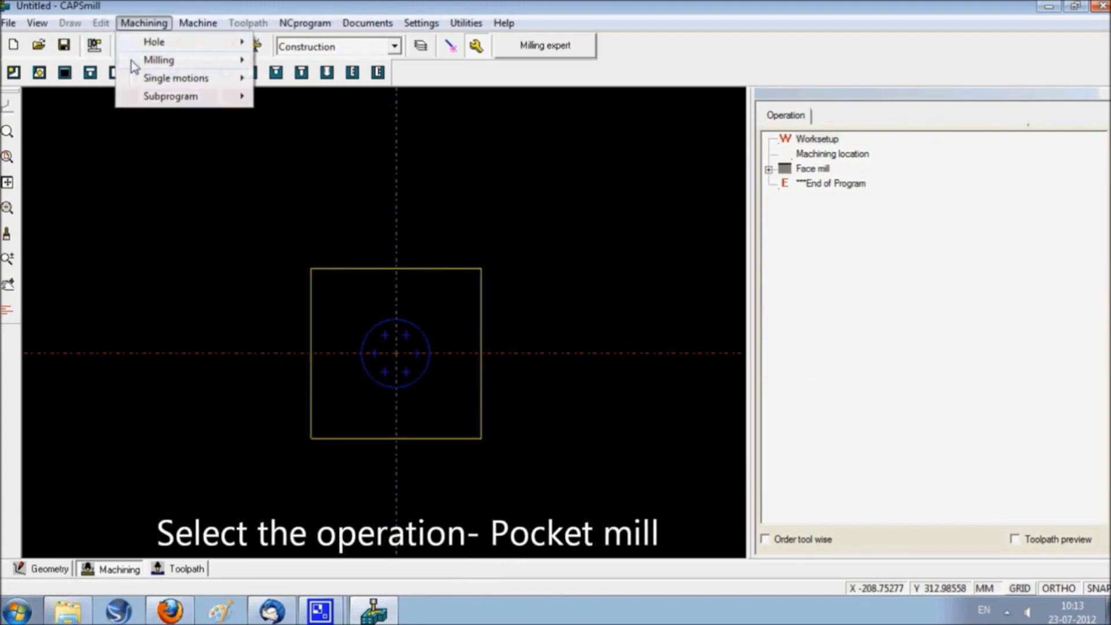
mouse_move(139, 60)
click(295, 95)
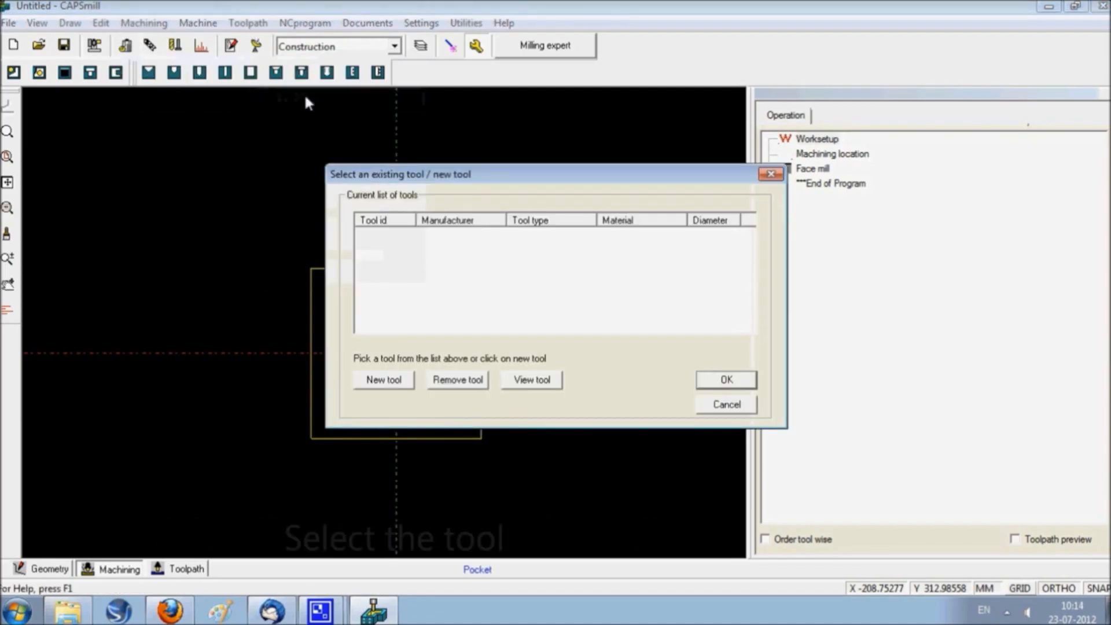
click(384, 380)
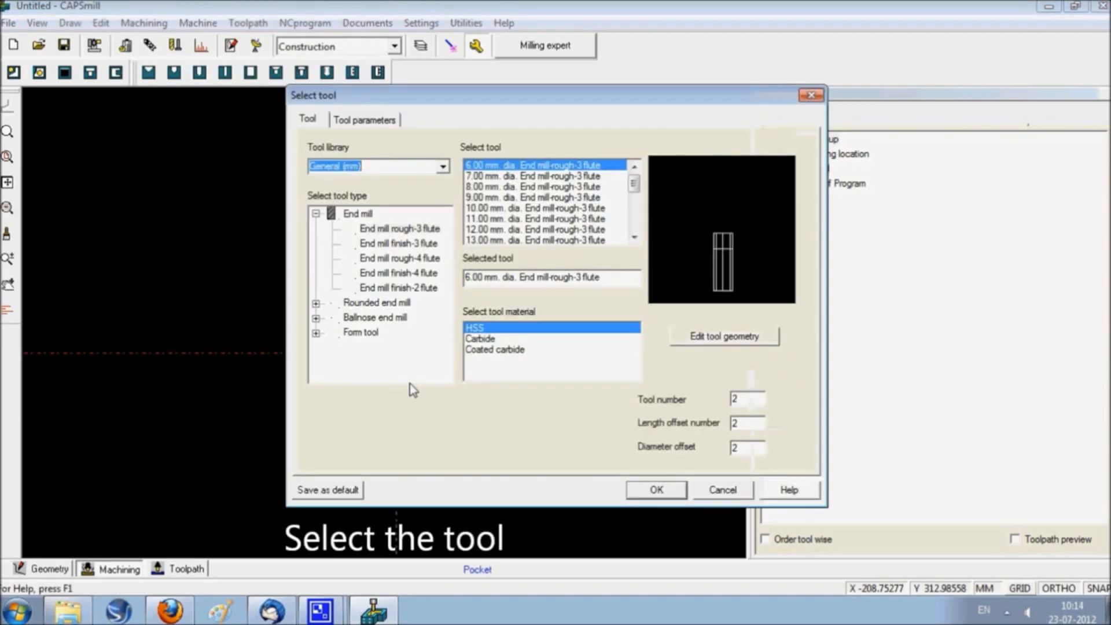
click(415, 259)
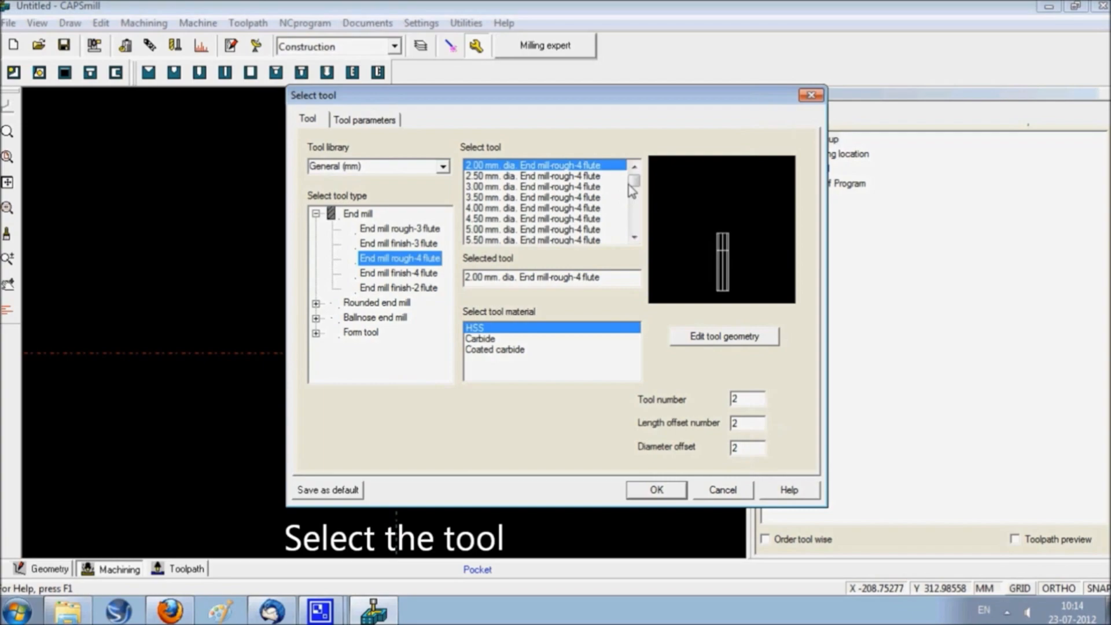
drag(634, 182, 637, 222)
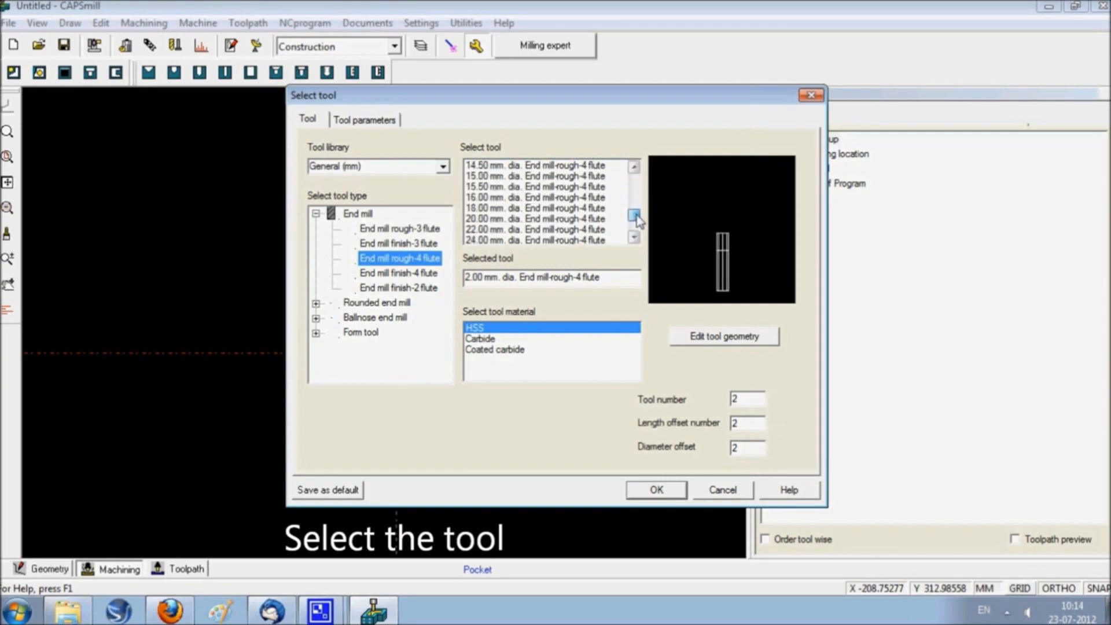
click(577, 240)
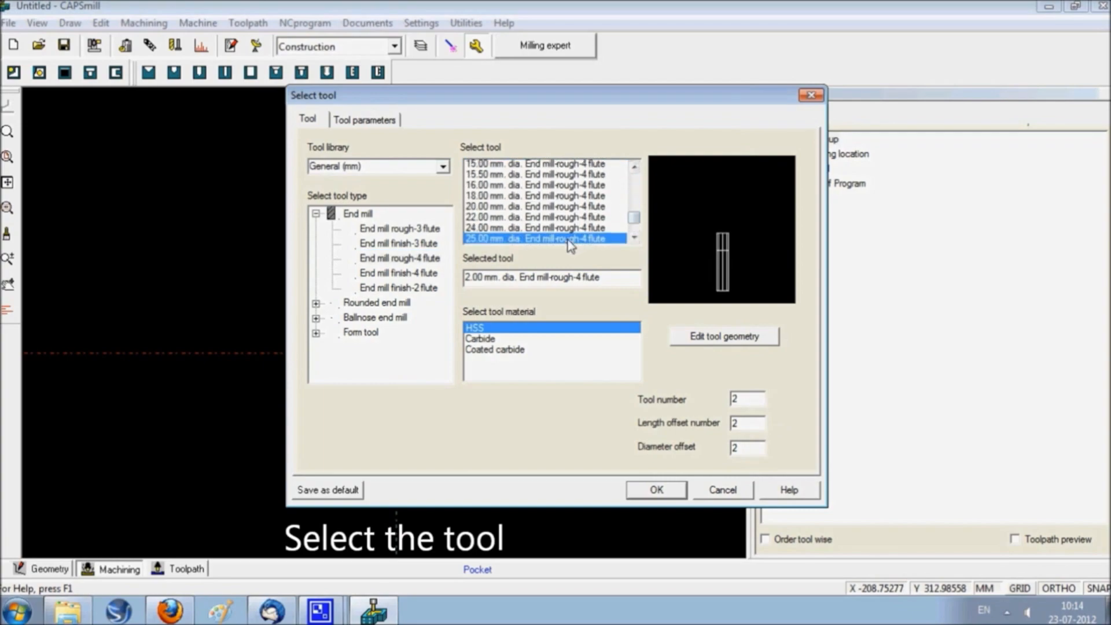
click(656, 490)
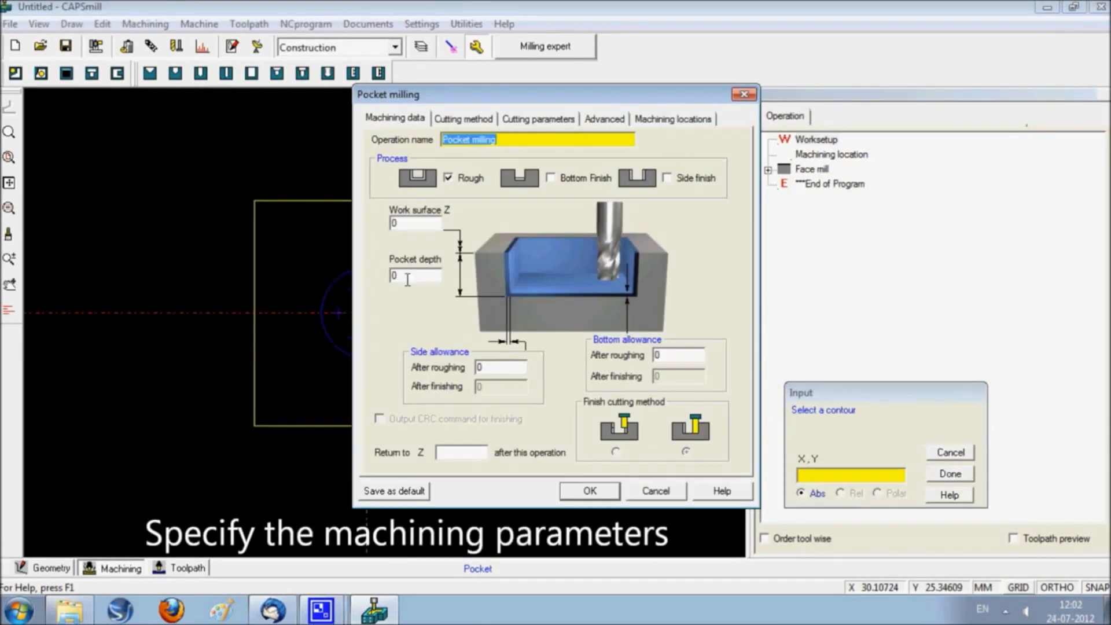
click(410, 276)
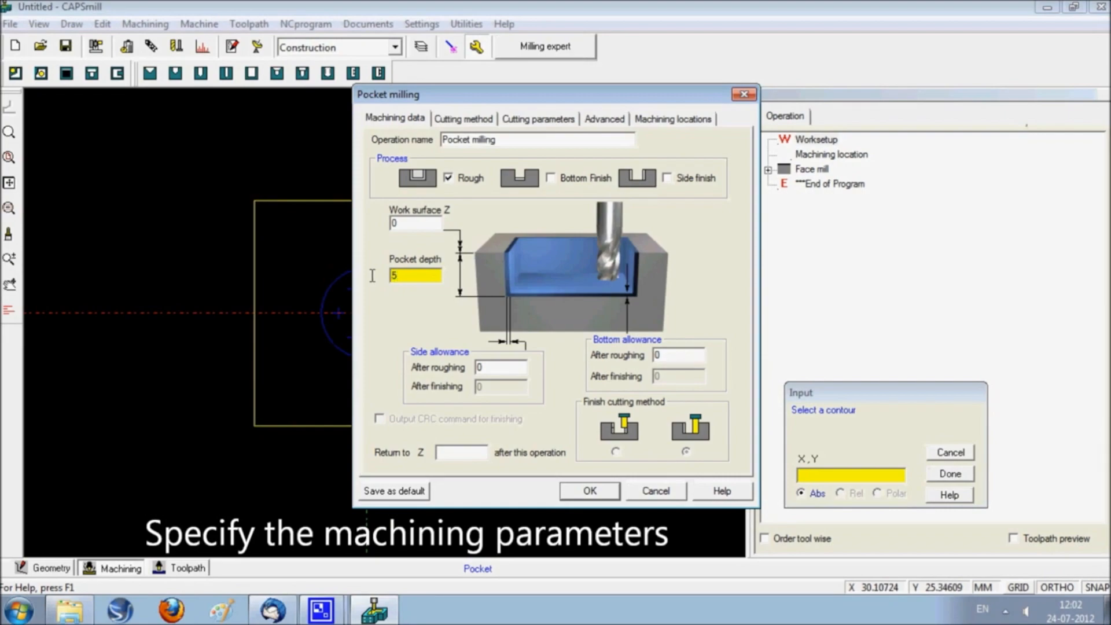
click(575, 489)
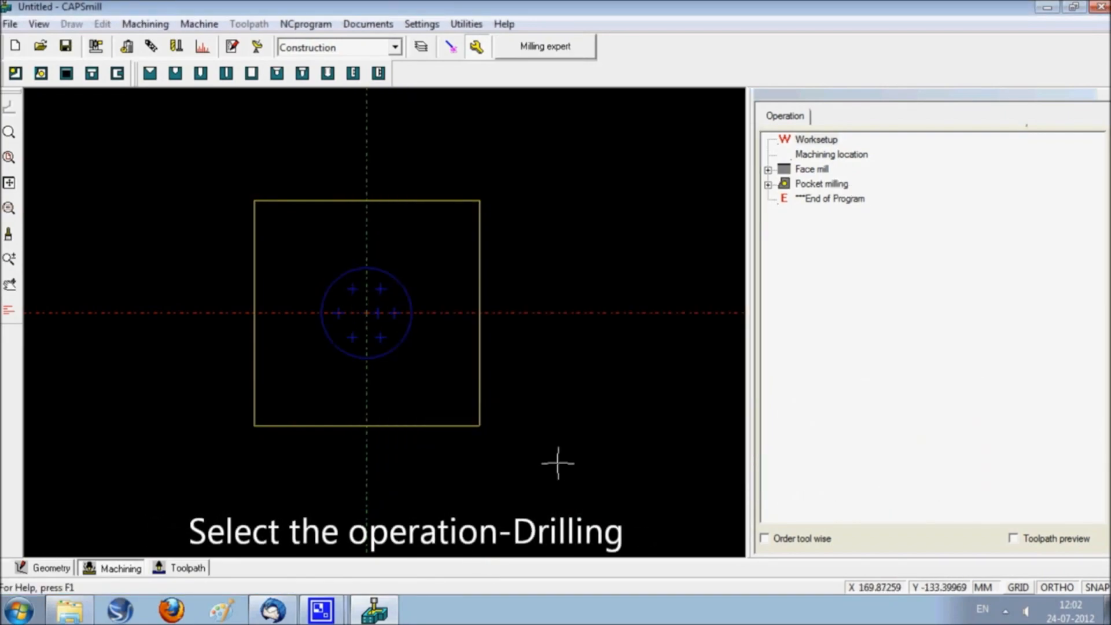
Step: Start a Drilling operation with a new 10 mm diameter HSS twist drill
click(145, 24)
mouse_move(165, 40)
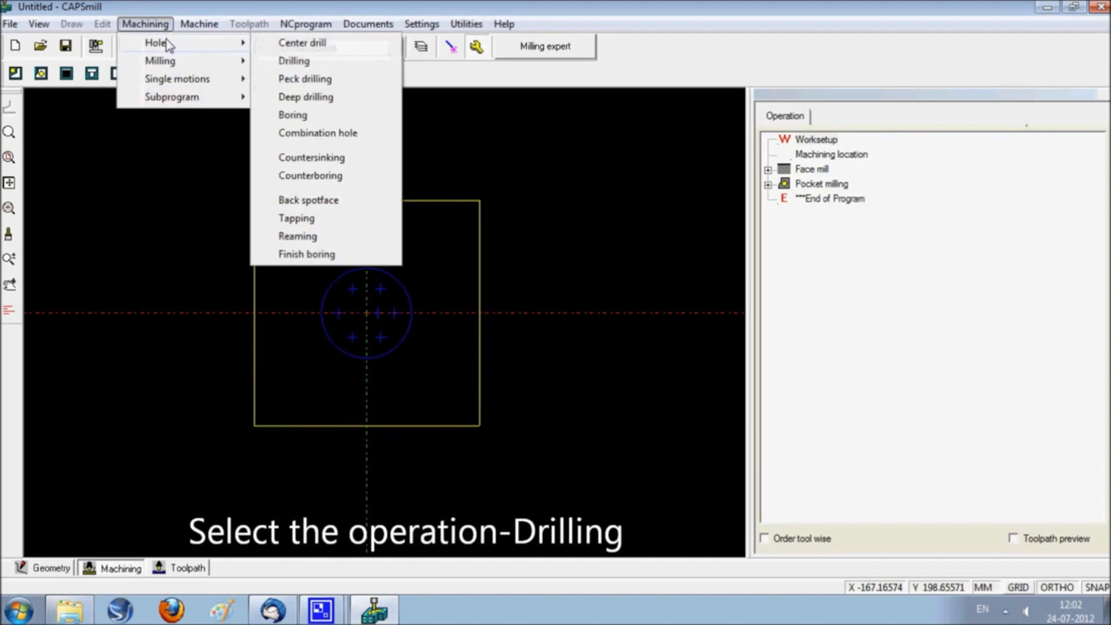
click(362, 62)
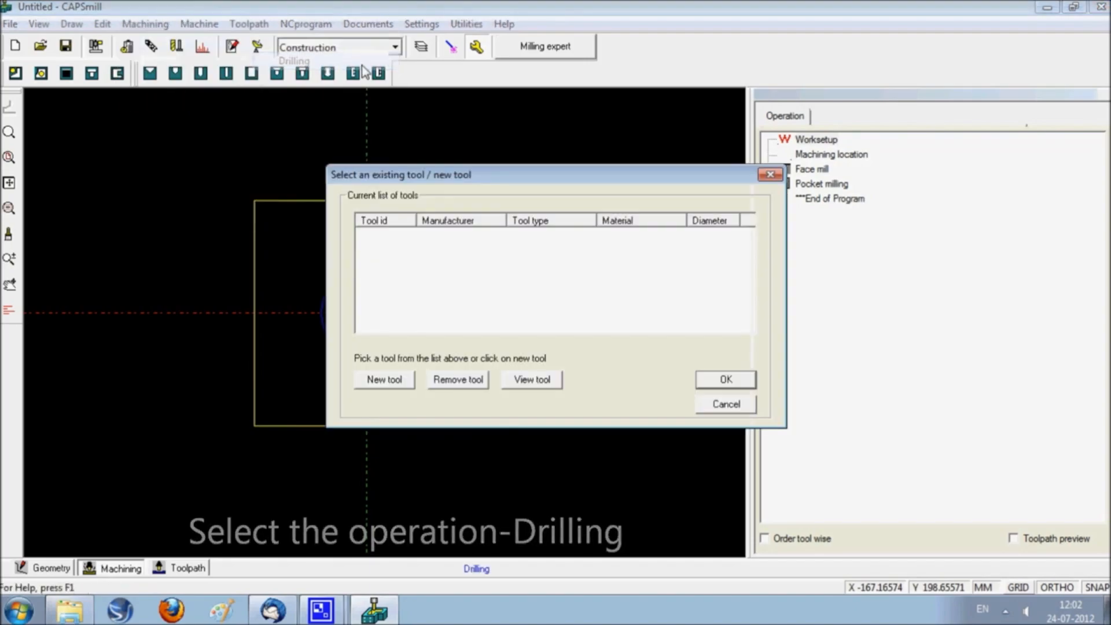
click(367, 380)
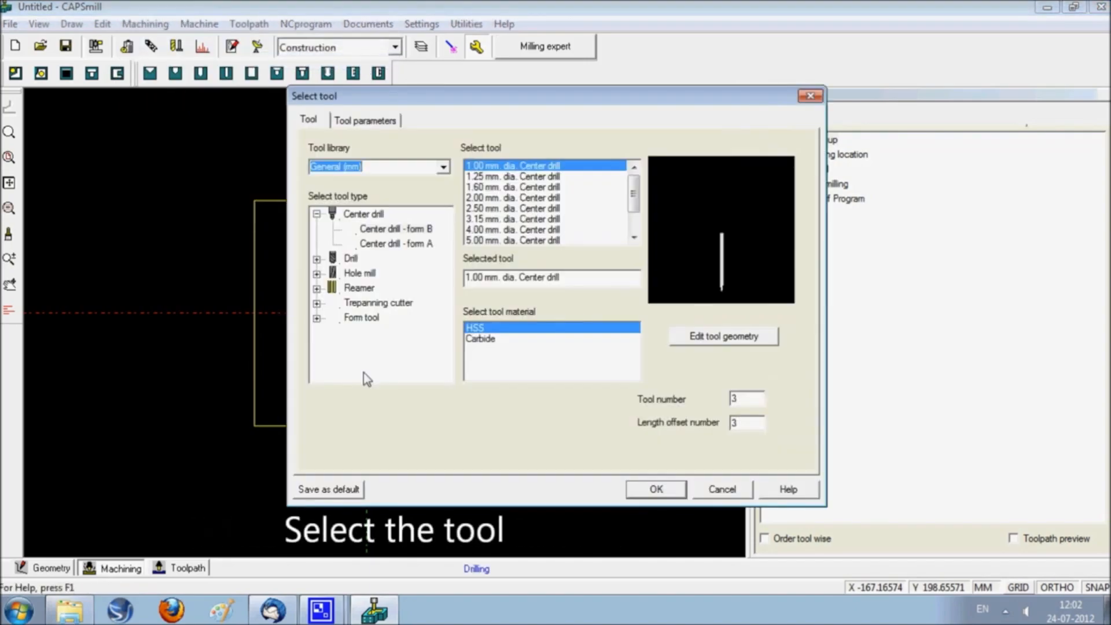
click(318, 258)
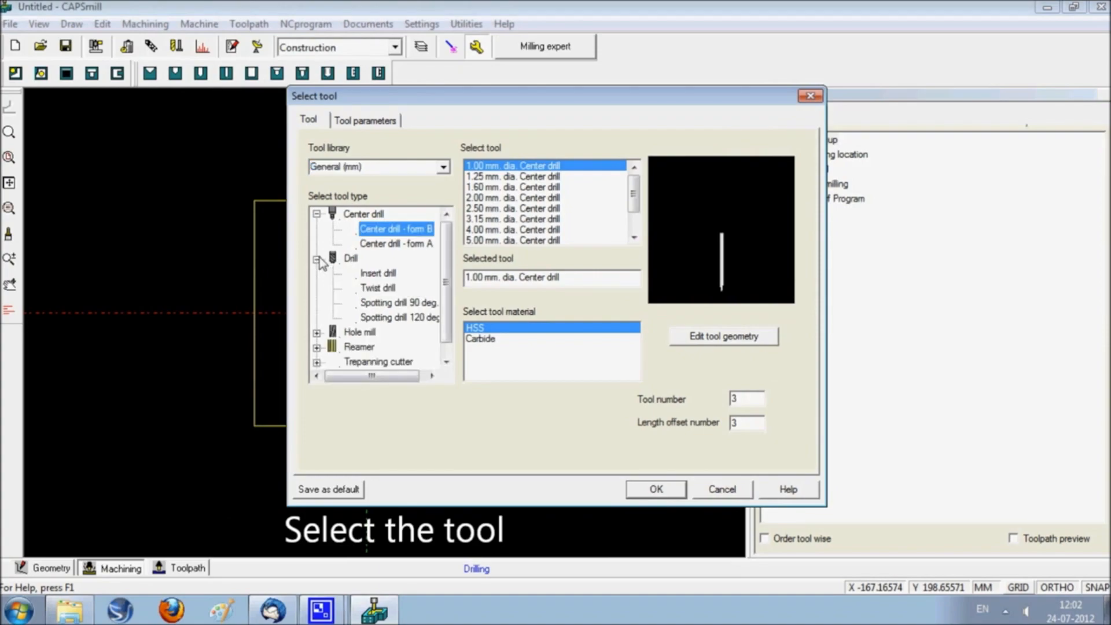
click(374, 288)
drag(634, 182, 637, 204)
click(548, 221)
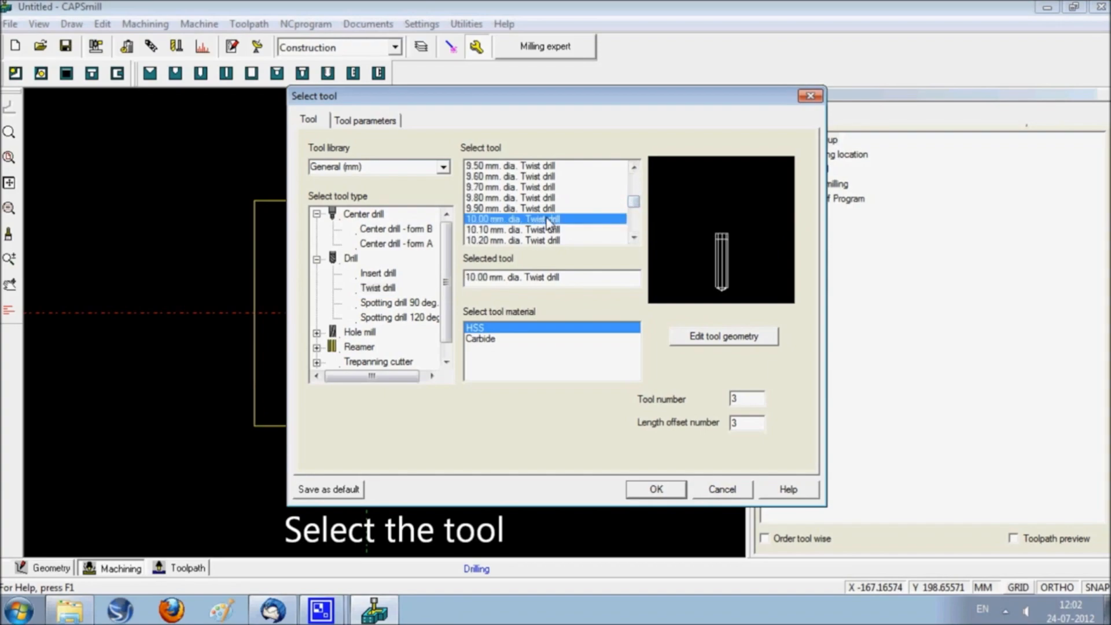
click(633, 491)
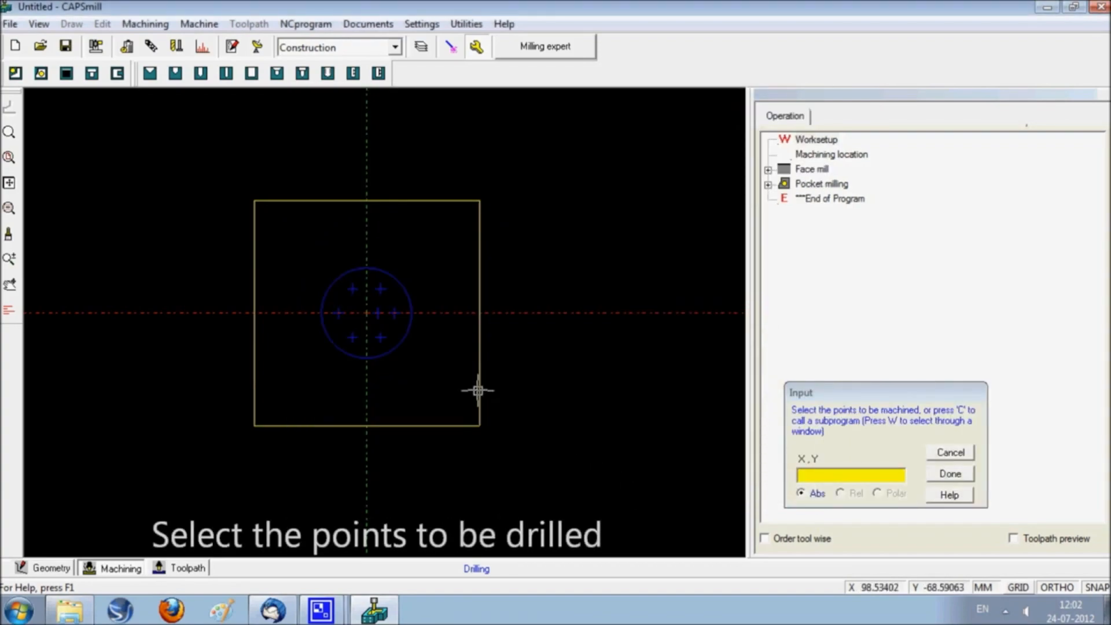
Step: Use the circular pattern of six points as the drilling positions without omitting any holes, and set the hole depth to 10
click(382, 288)
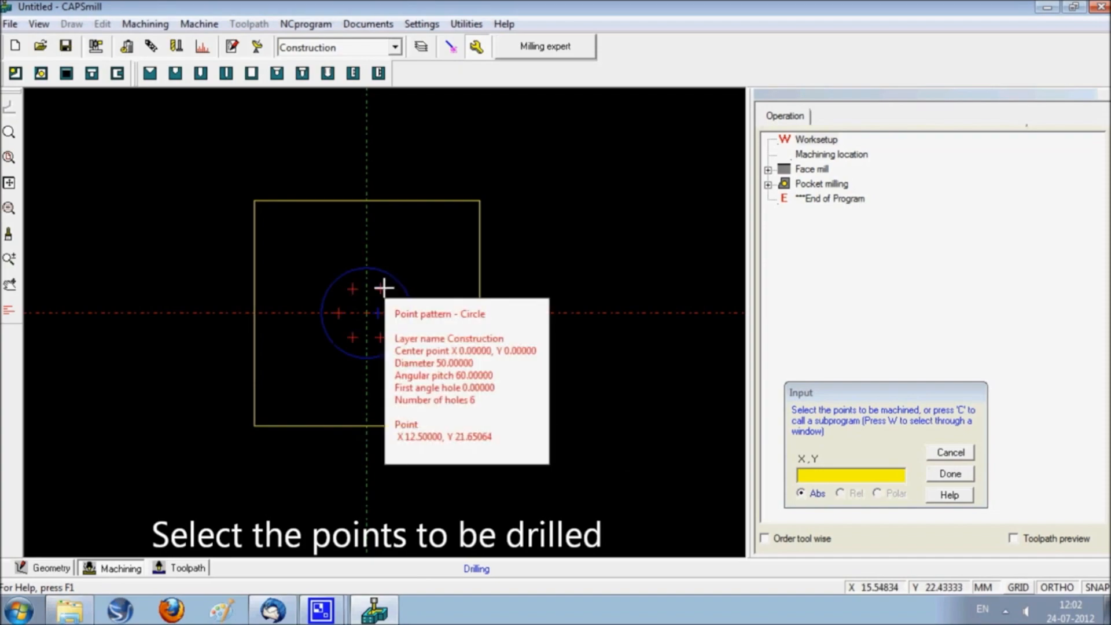
right_click(383, 288)
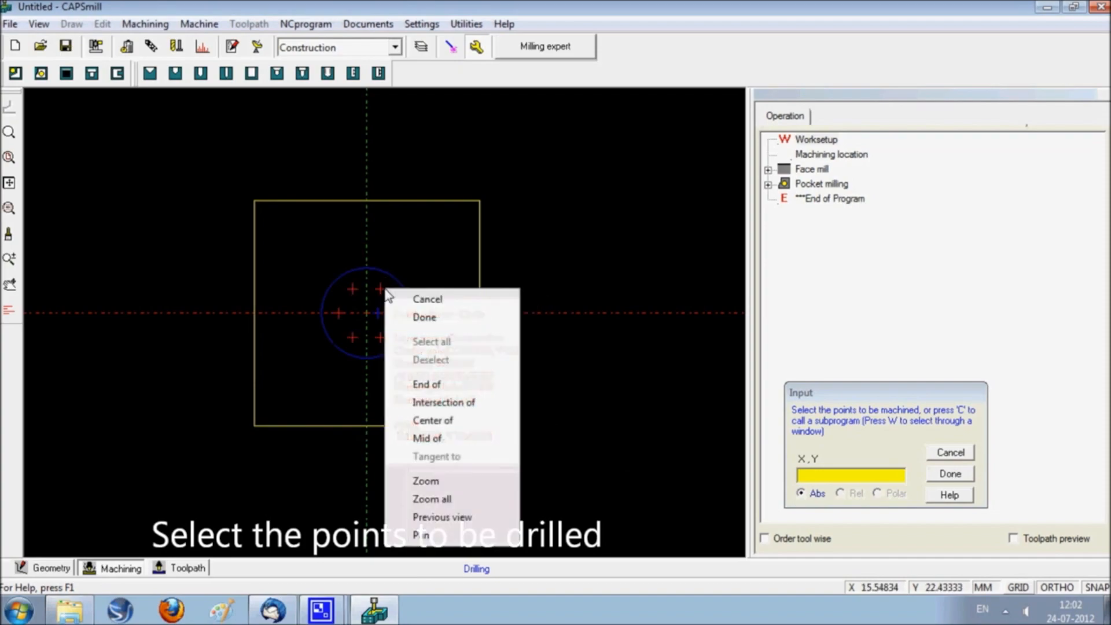
click(425, 318)
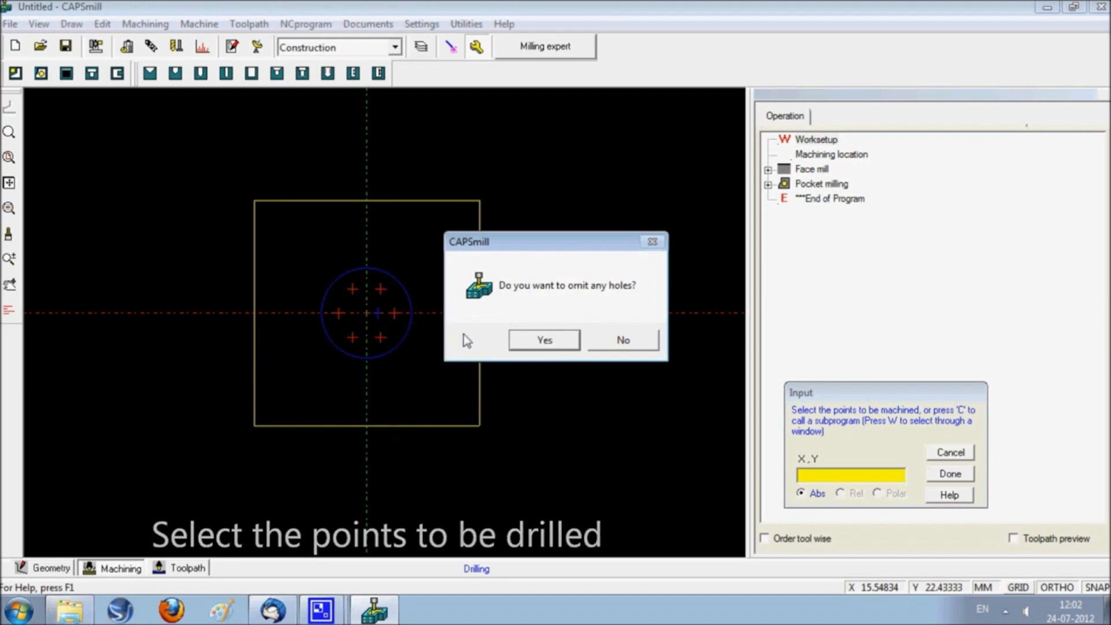
click(619, 341)
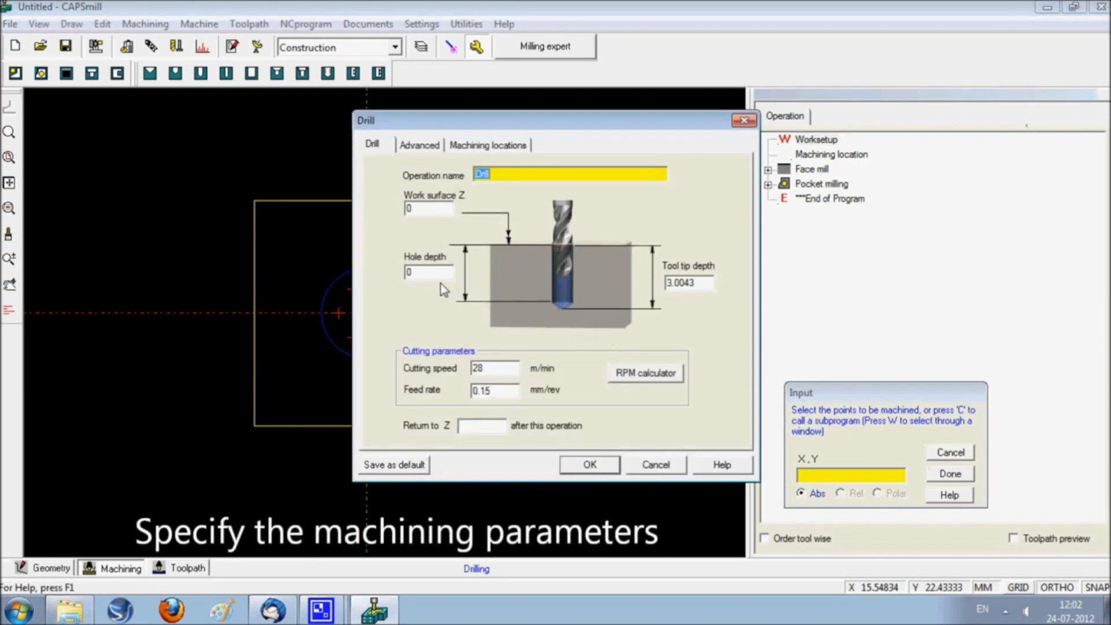
click(405, 273)
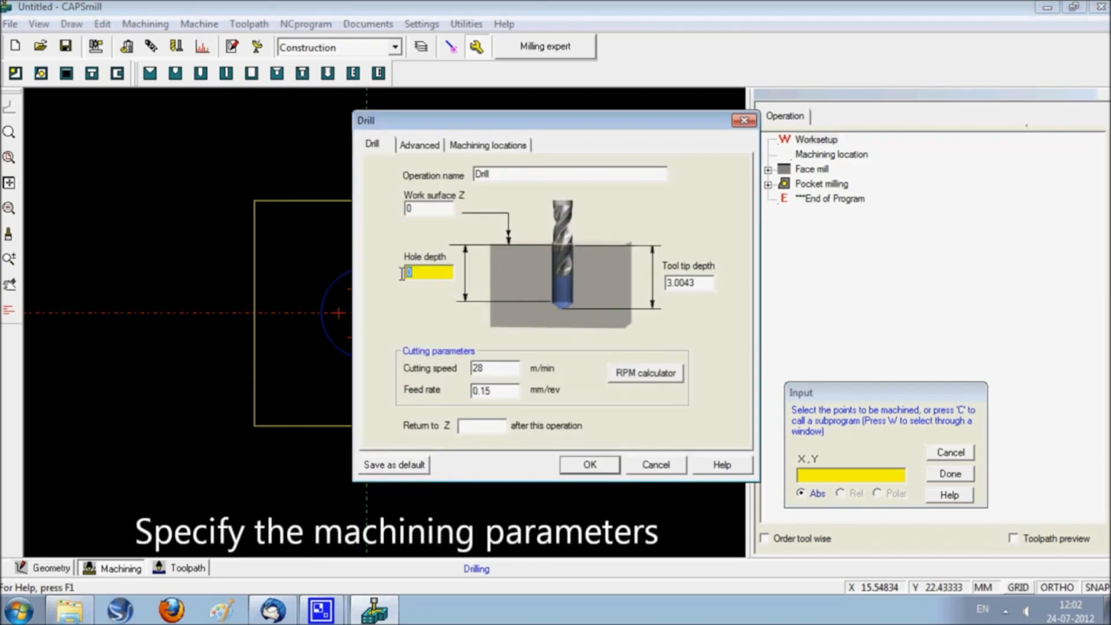
text(10)
click(574, 463)
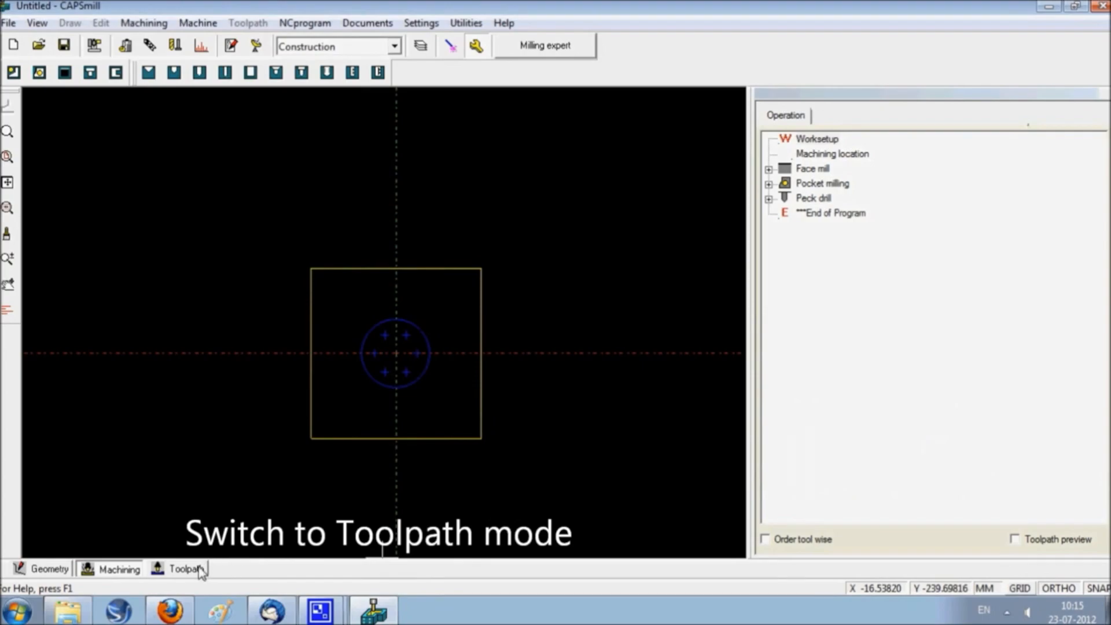
Step: Simulate the machining operations in Toolpath mode and check the spindle power graph
click(198, 571)
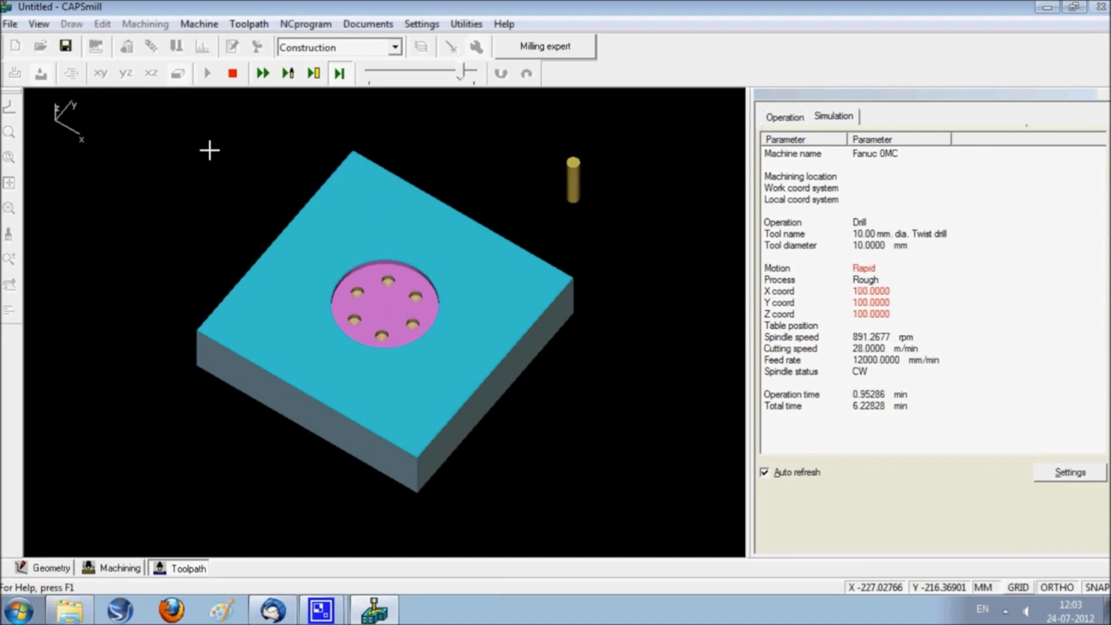
click(370, 26)
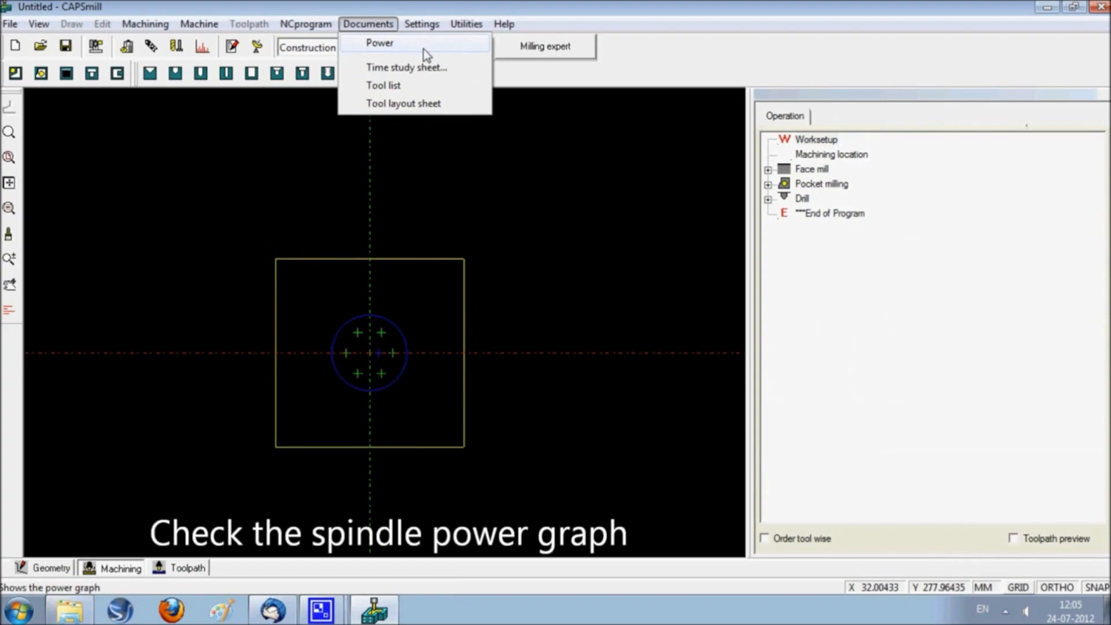
click(427, 52)
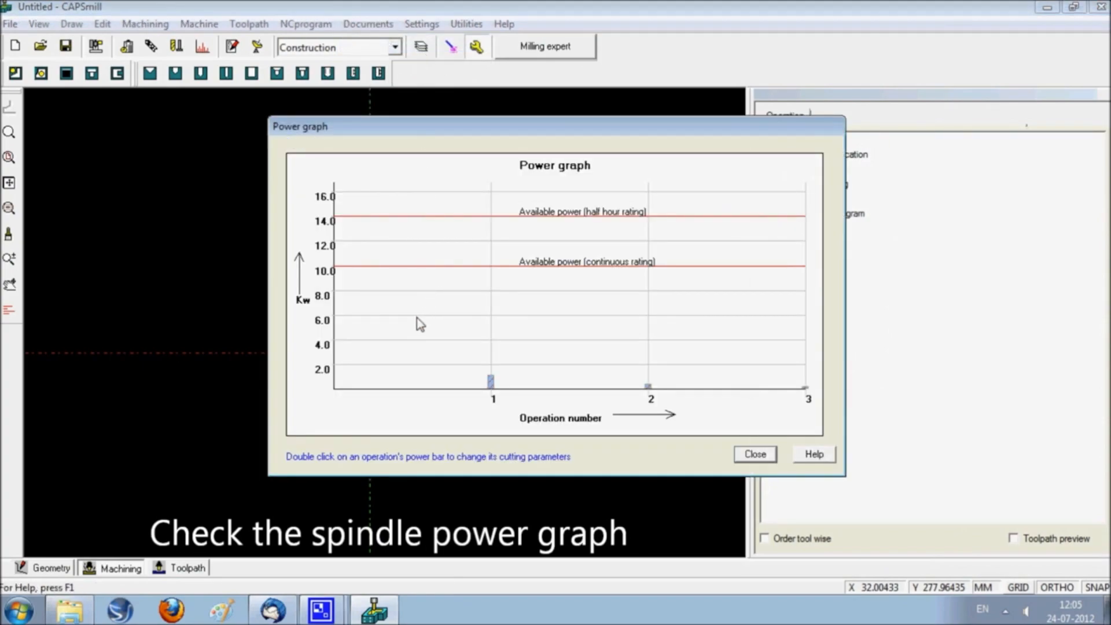
click(755, 454)
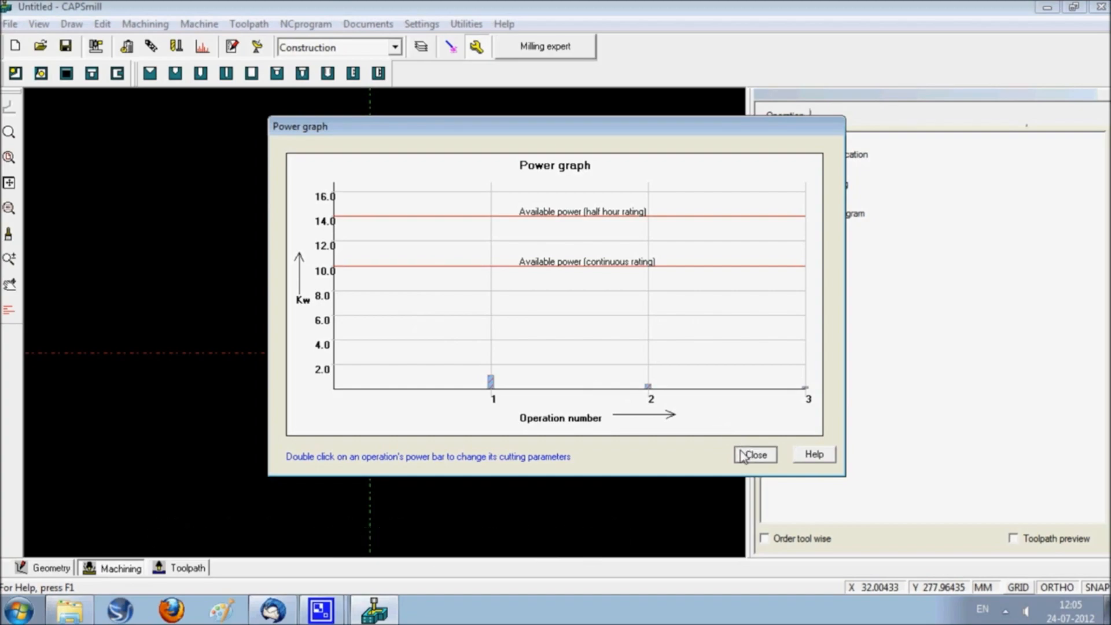
Step: View the detailed cycle time sheet enlarged to check the total cycle time, and close the time study preview
click(370, 23)
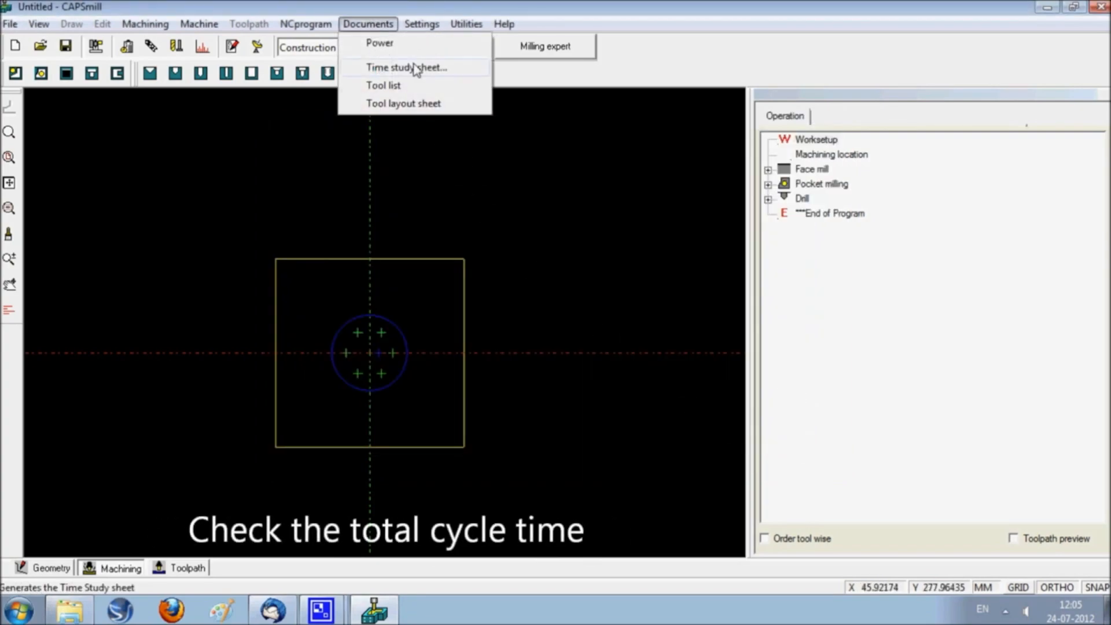
click(456, 73)
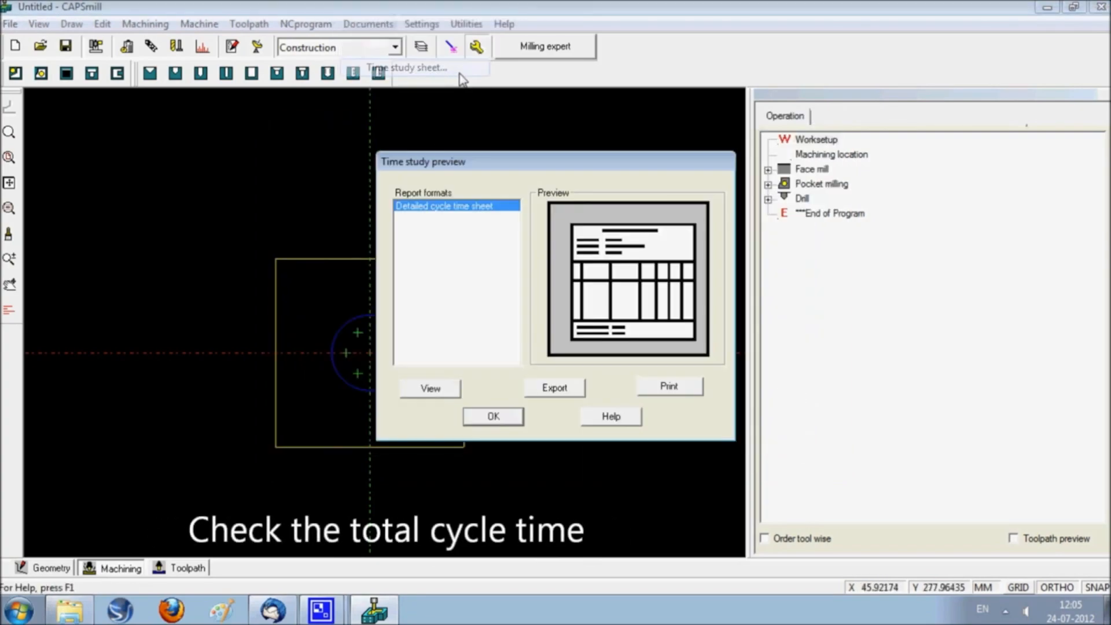
click(456, 388)
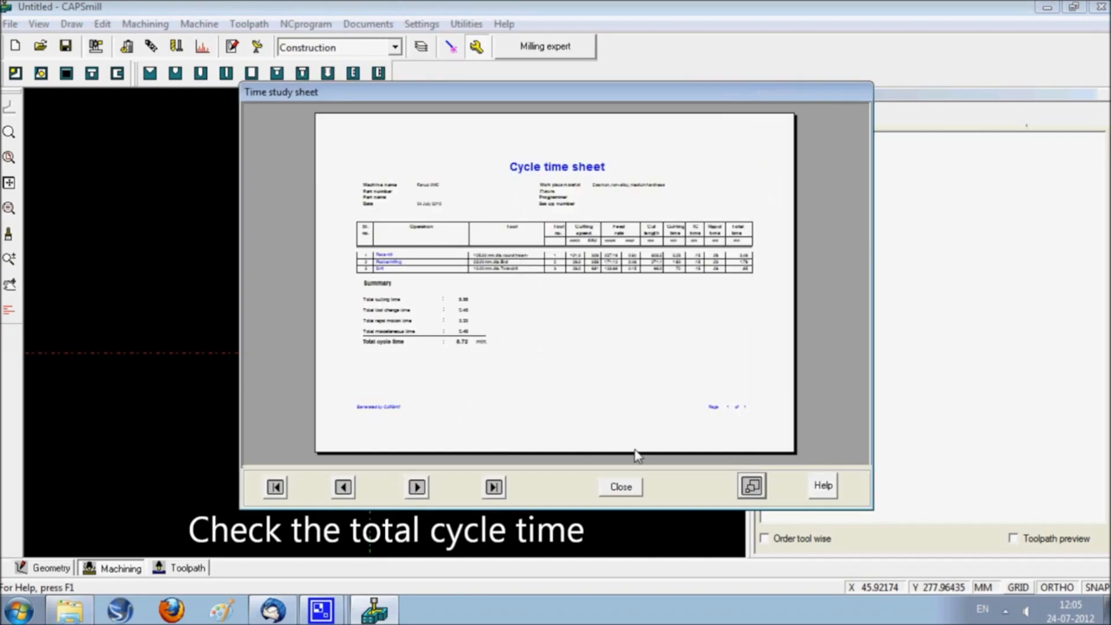
click(753, 488)
drag(863, 261, 870, 329)
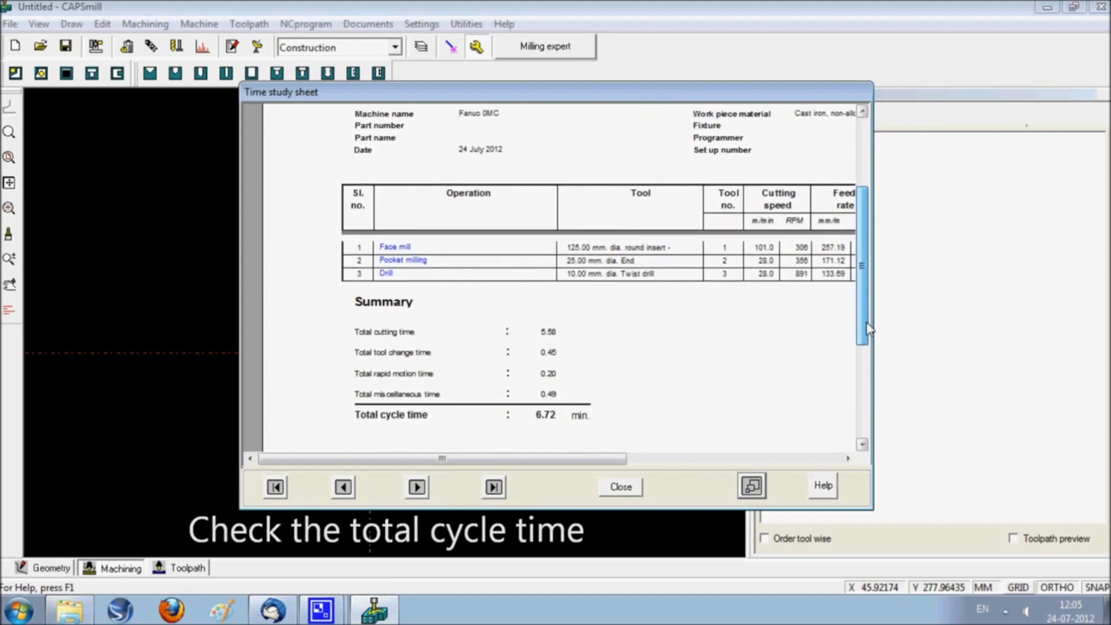
click(621, 489)
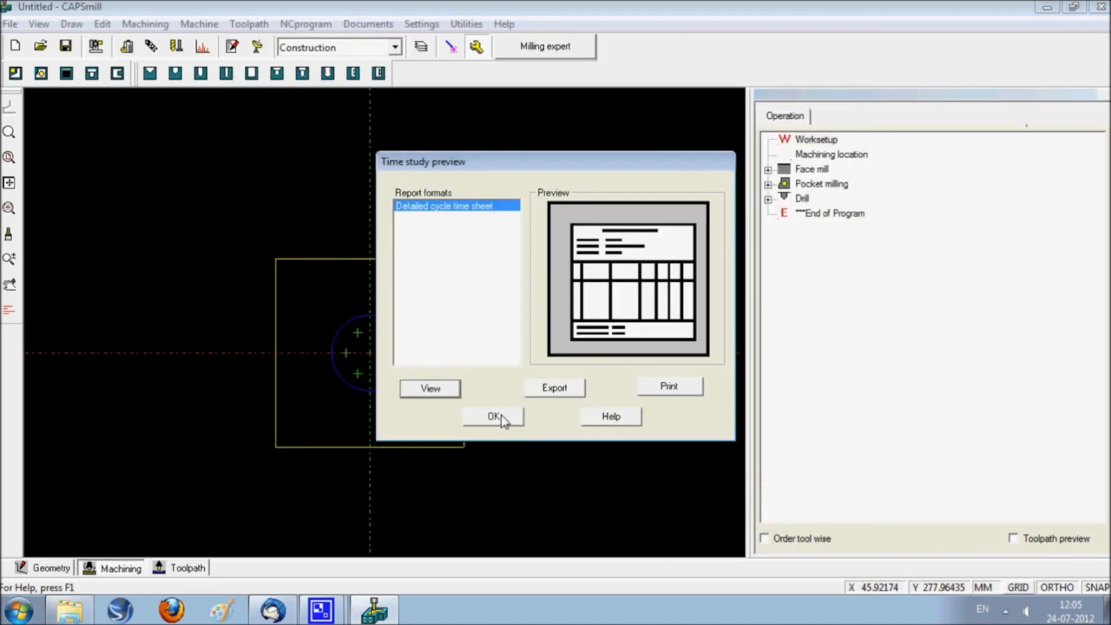
click(493, 417)
Step: View the tools list sheet enlarged and examine the tools and offset columns for each operation
click(373, 25)
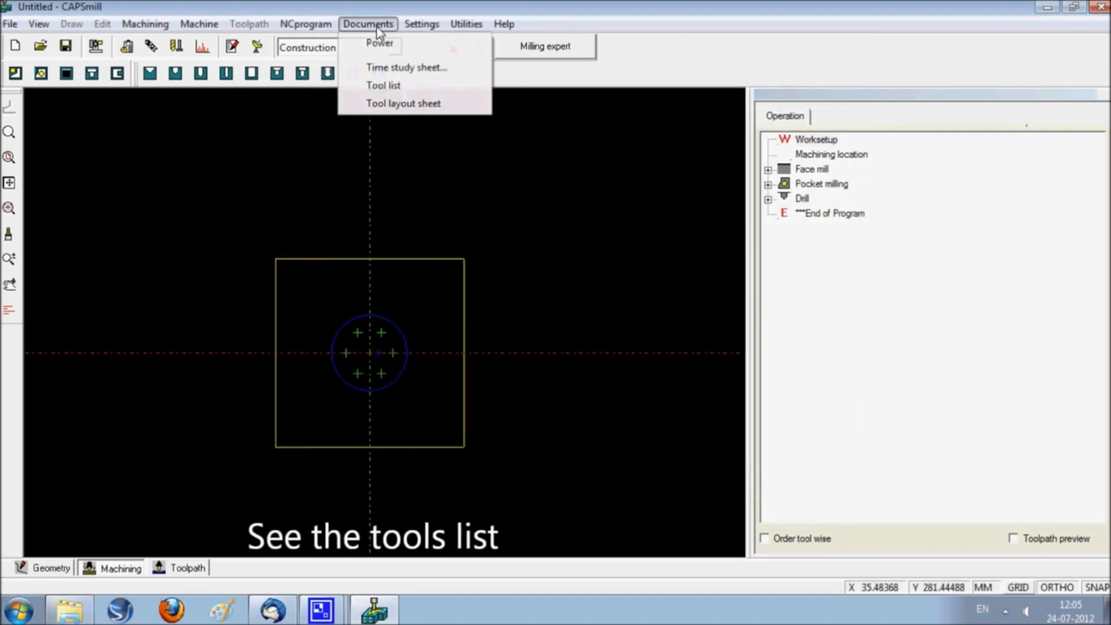
click(447, 86)
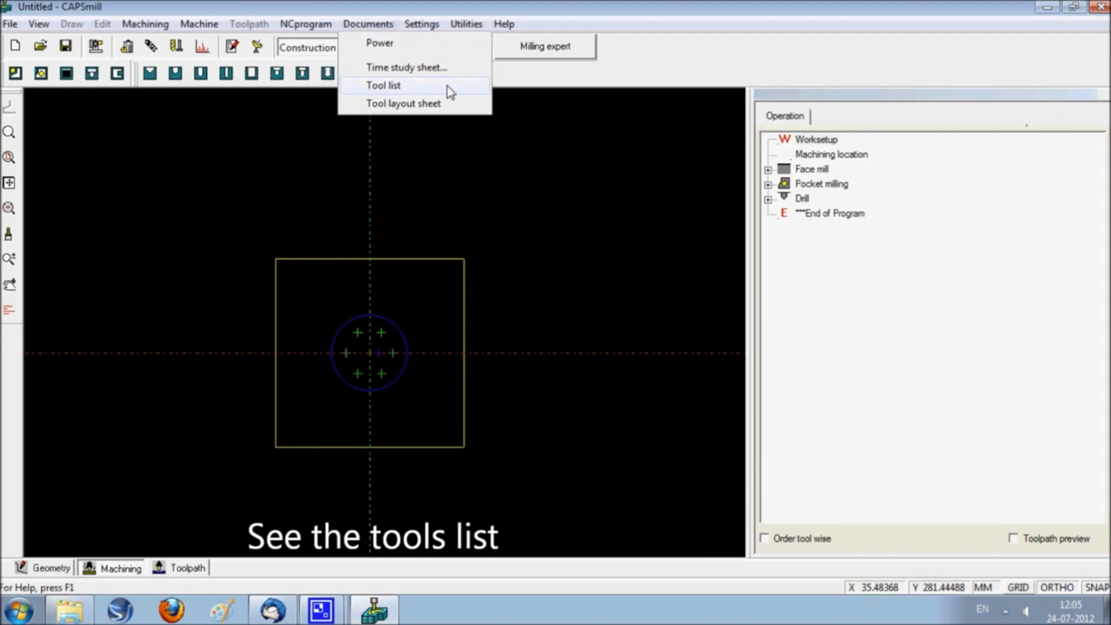
click(454, 394)
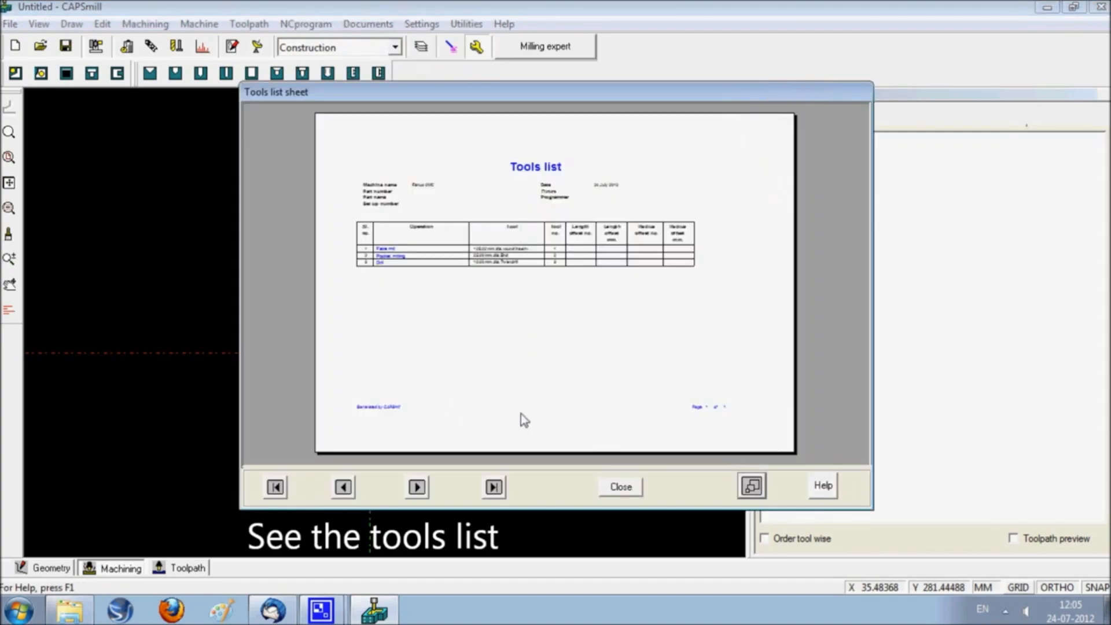
click(751, 486)
drag(602, 462, 702, 474)
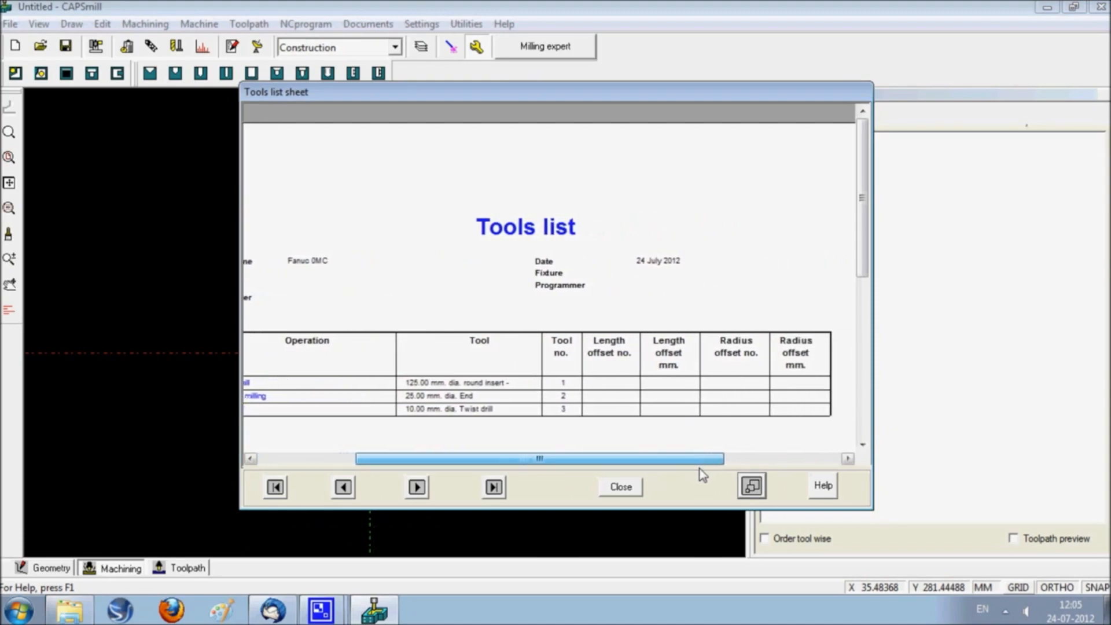
Step: Close the tools list preview, and view the tool layout sheets for the face mill, pocket milling and drill operations
click(630, 488)
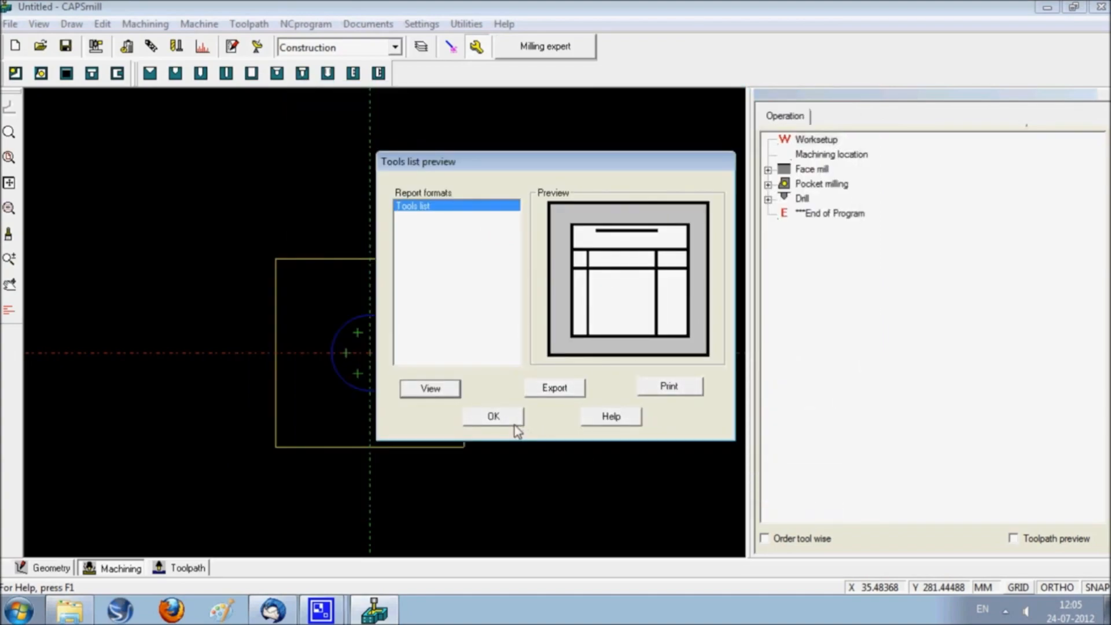
click(513, 422)
click(368, 24)
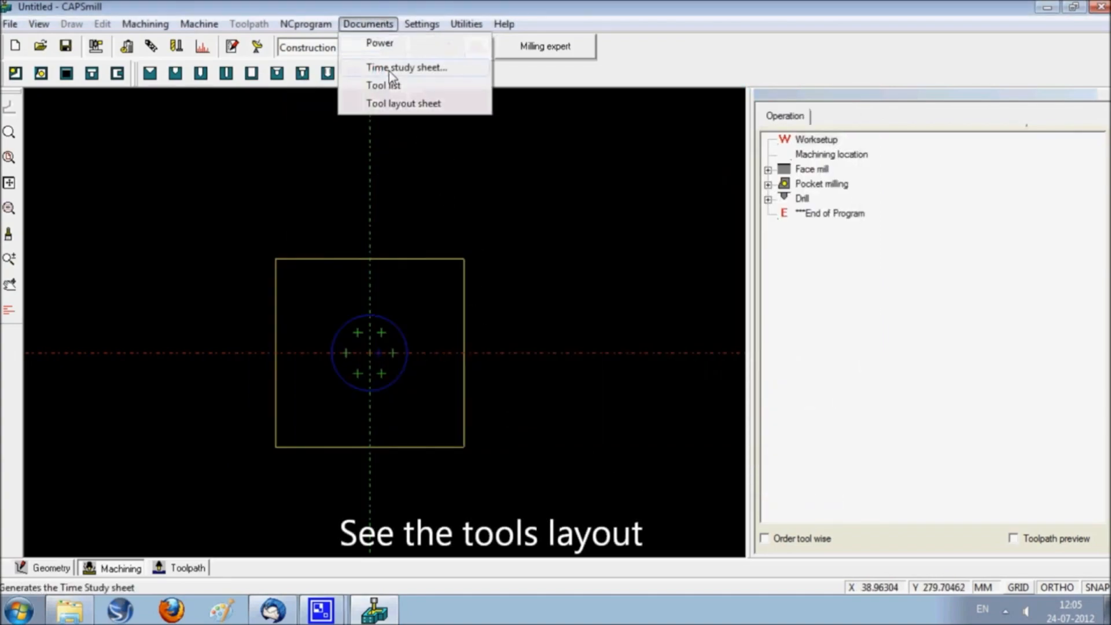
click(401, 103)
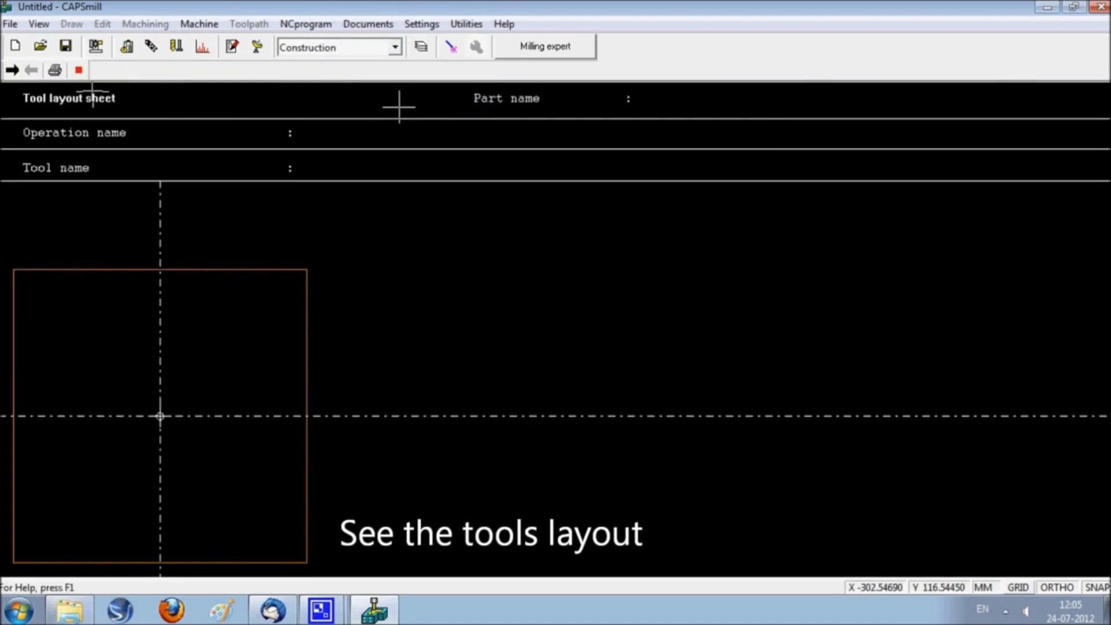
click(12, 70)
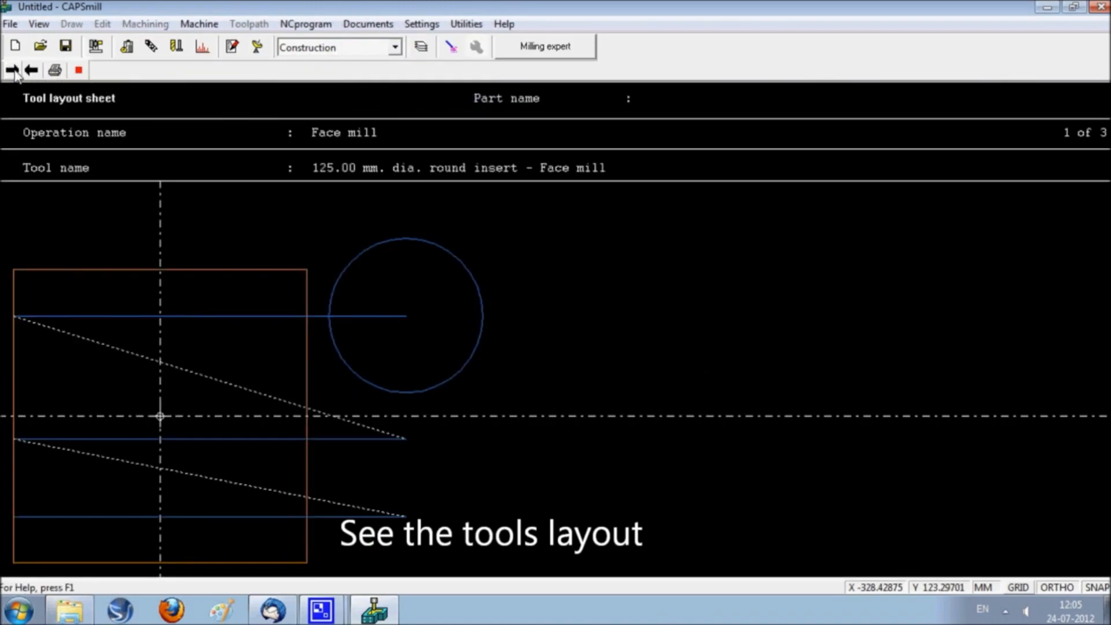
click(12, 70)
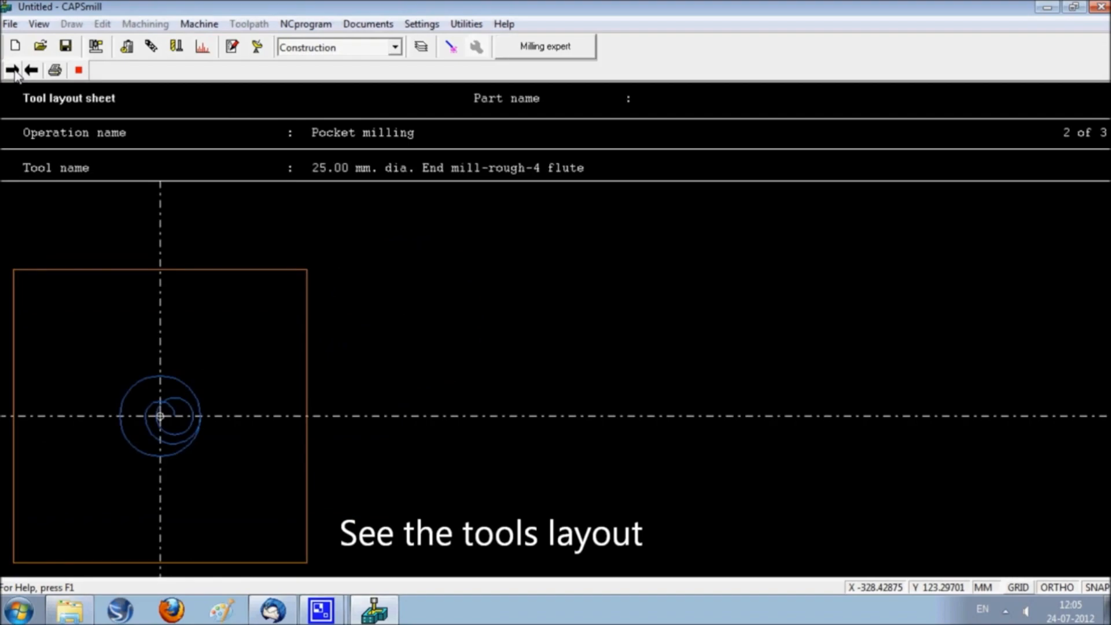
click(13, 70)
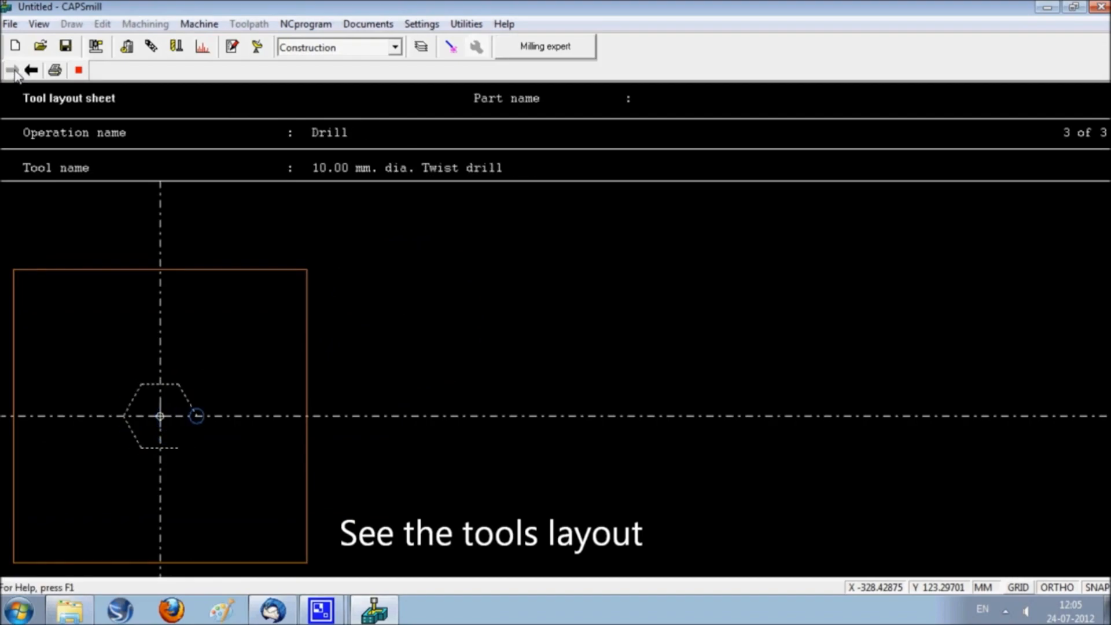
click(78, 70)
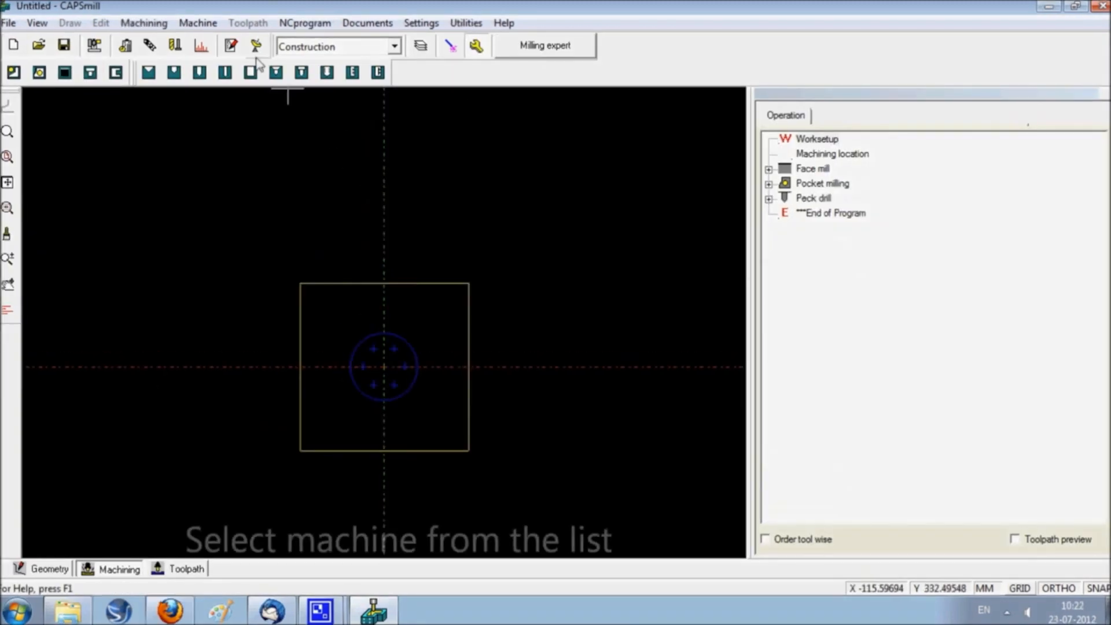
Step: Select Fanuc 0MC from the machines list as the machine for the NC program
click(197, 23)
click(214, 34)
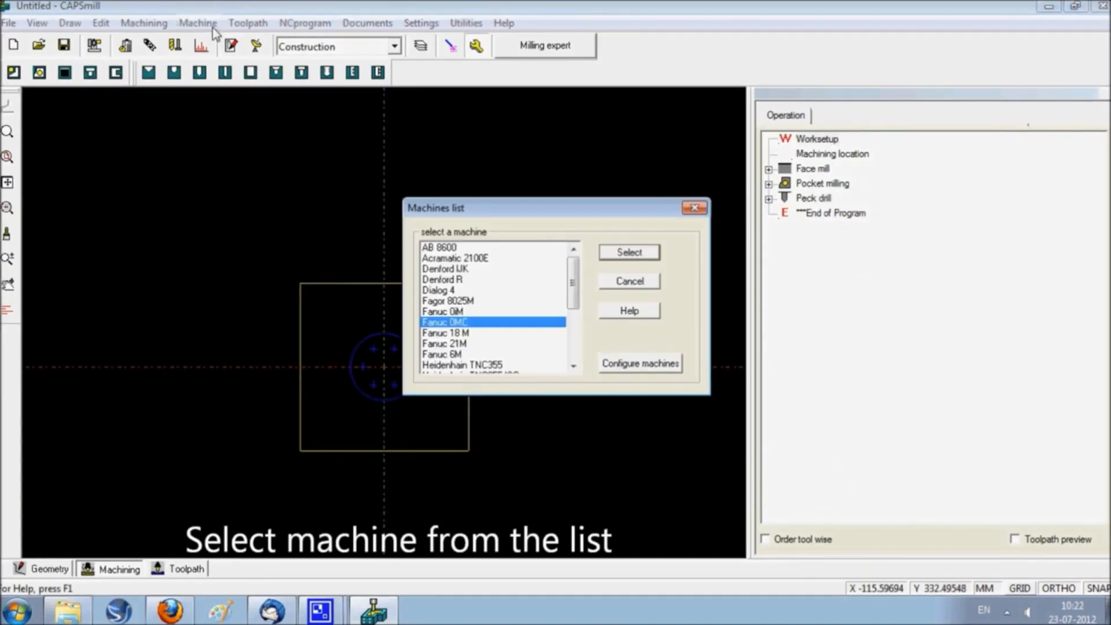
click(625, 255)
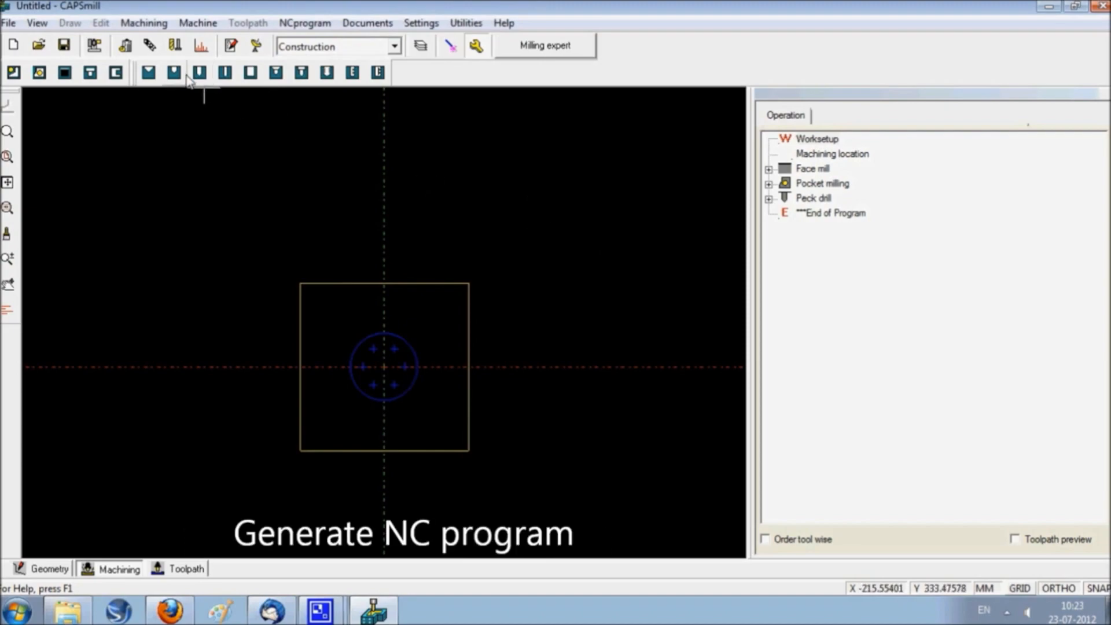
Step: Generate the NC program with program number 1234 and view Untitled.prg maximized in the NC editor
click(149, 50)
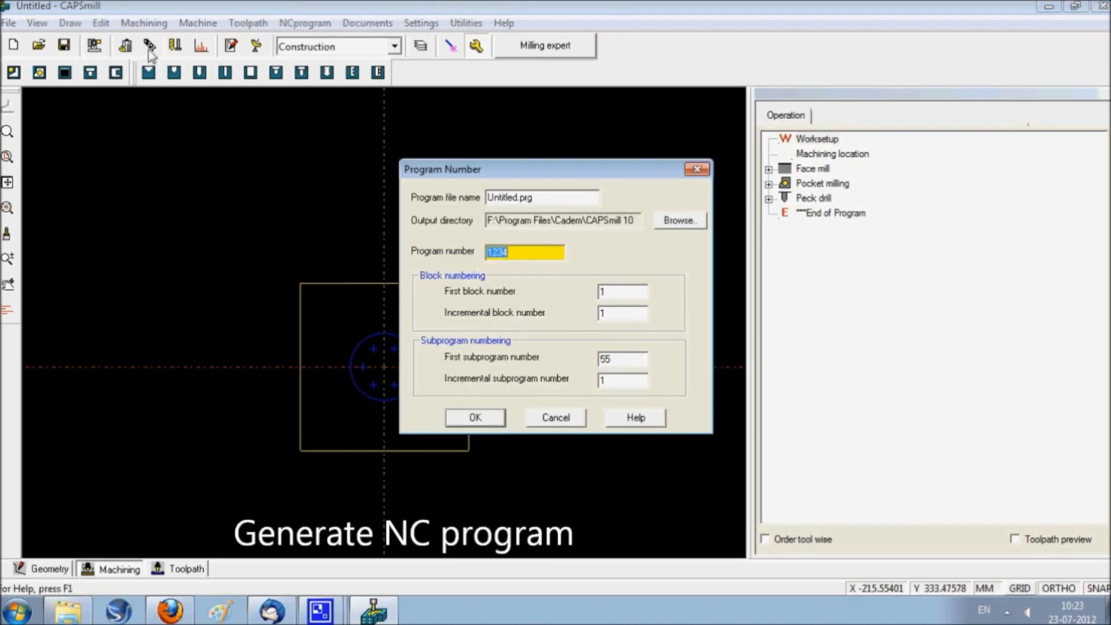
click(478, 419)
click(576, 346)
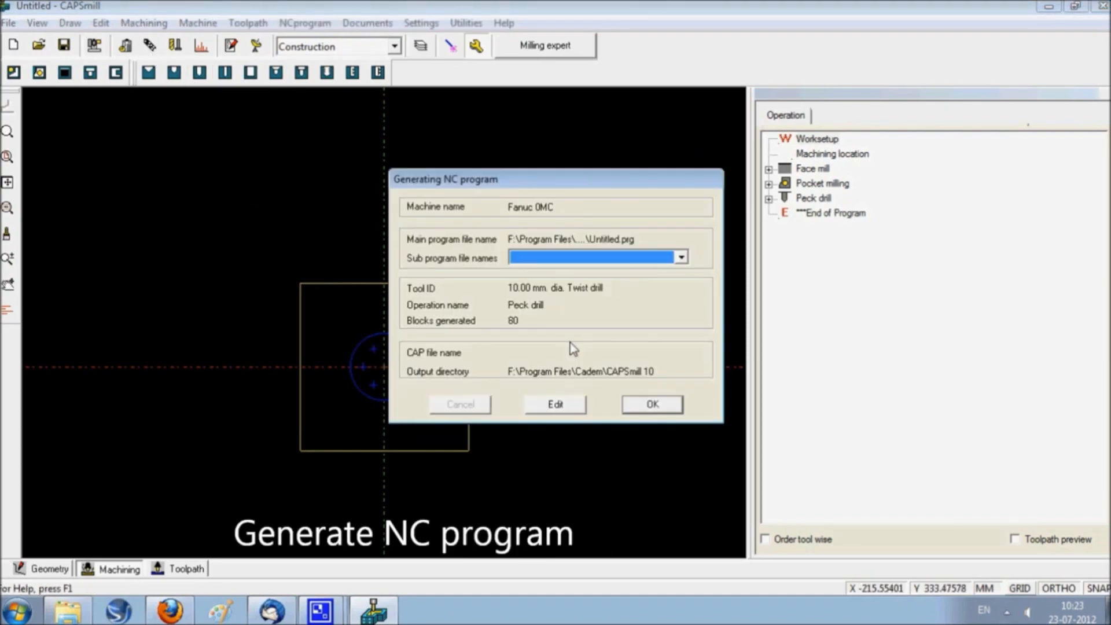
click(582, 411)
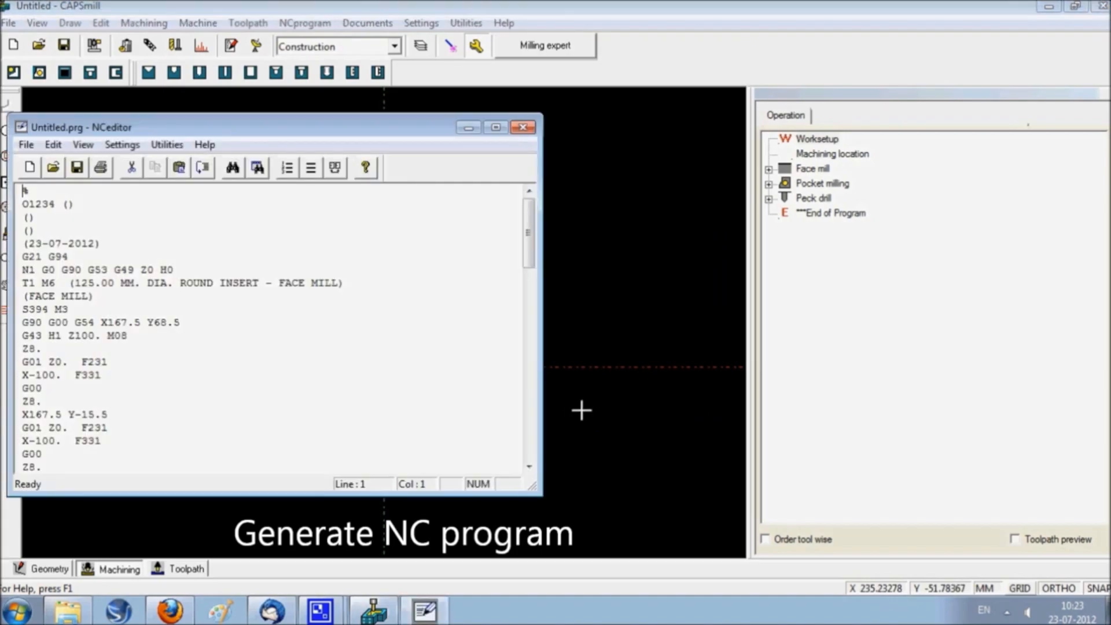
click(495, 132)
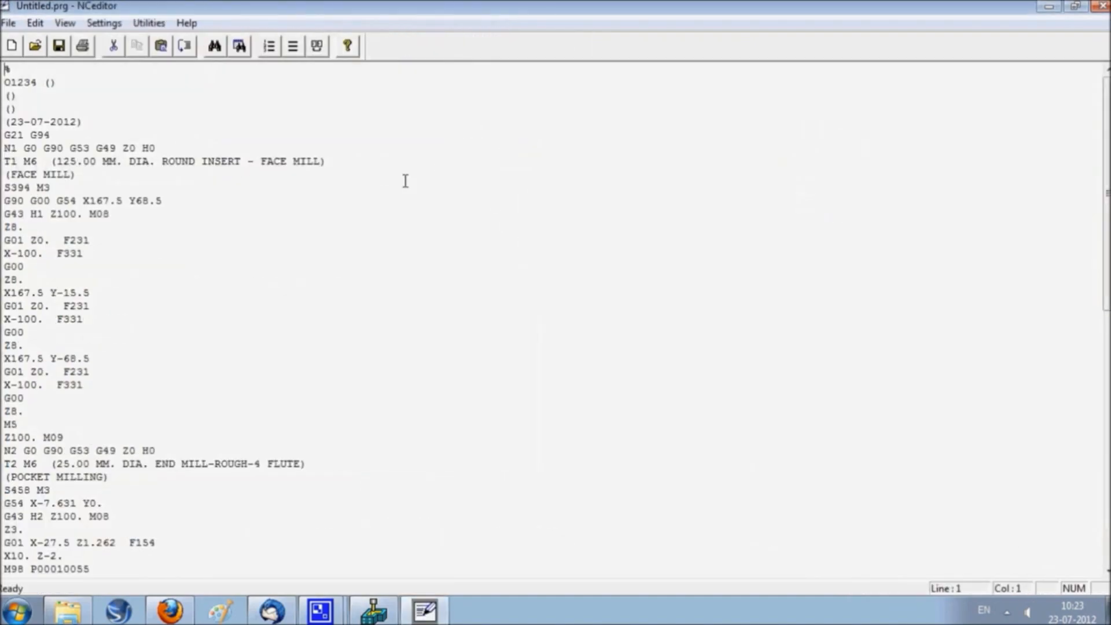
scroll(253, 256, down, 1)
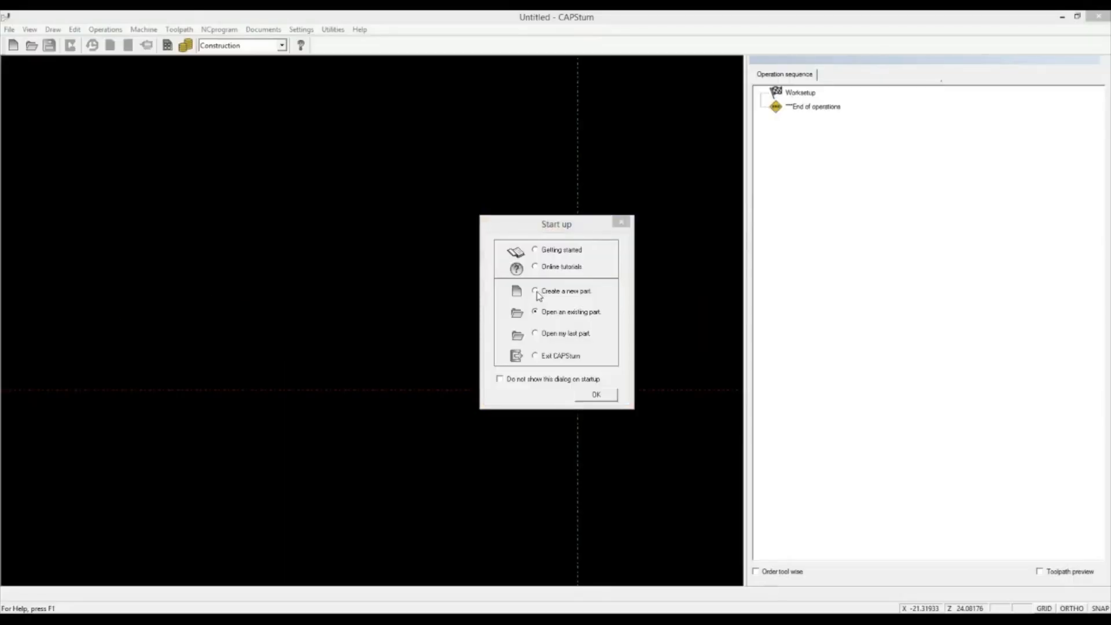
Step: Create a new part in CAPSturn with the high-strength, difficult-to-cut 42-56 HRC steel as workpiece material
click(535, 292)
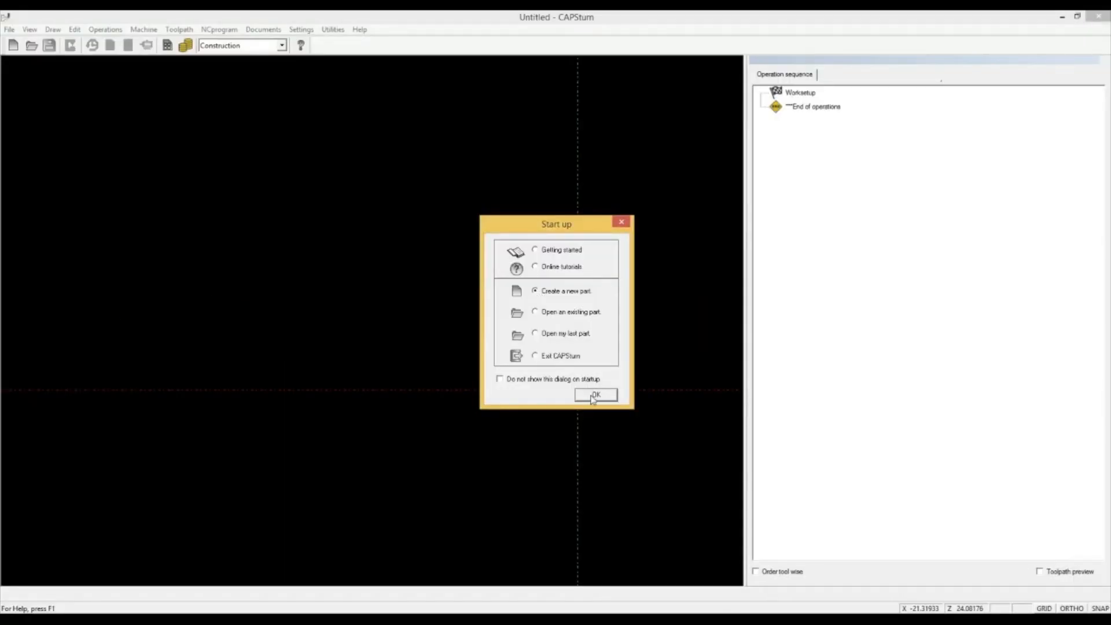
click(595, 395)
click(629, 221)
click(622, 258)
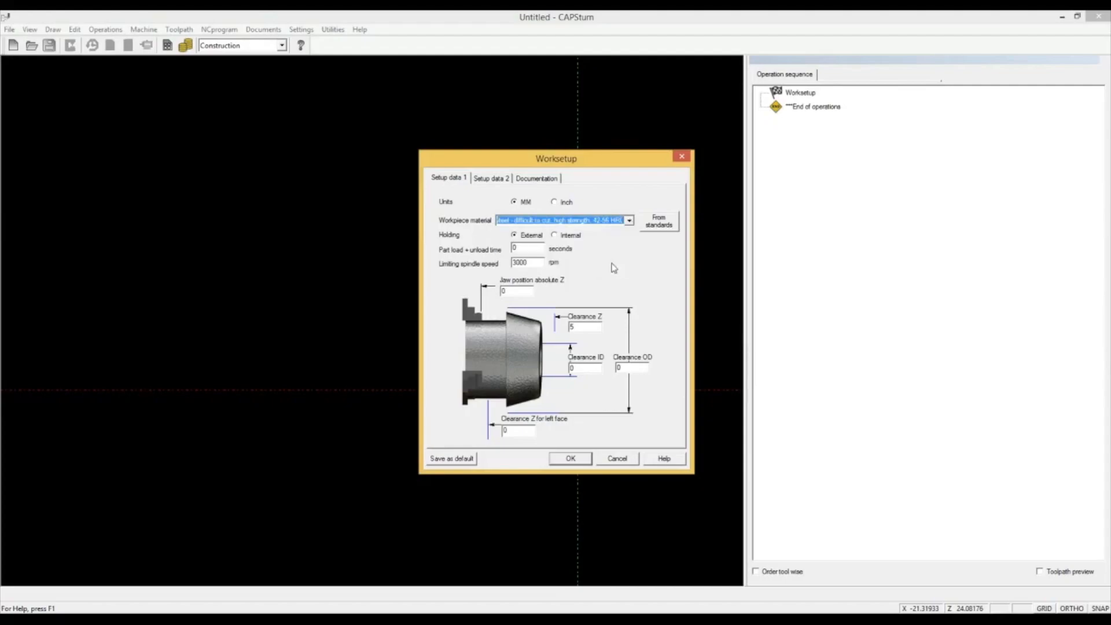
Step: Set the part load and unload time to 10 seconds, jaw position absolute Z to -170, and fill in the clearances with clearance Z 5
click(530, 250)
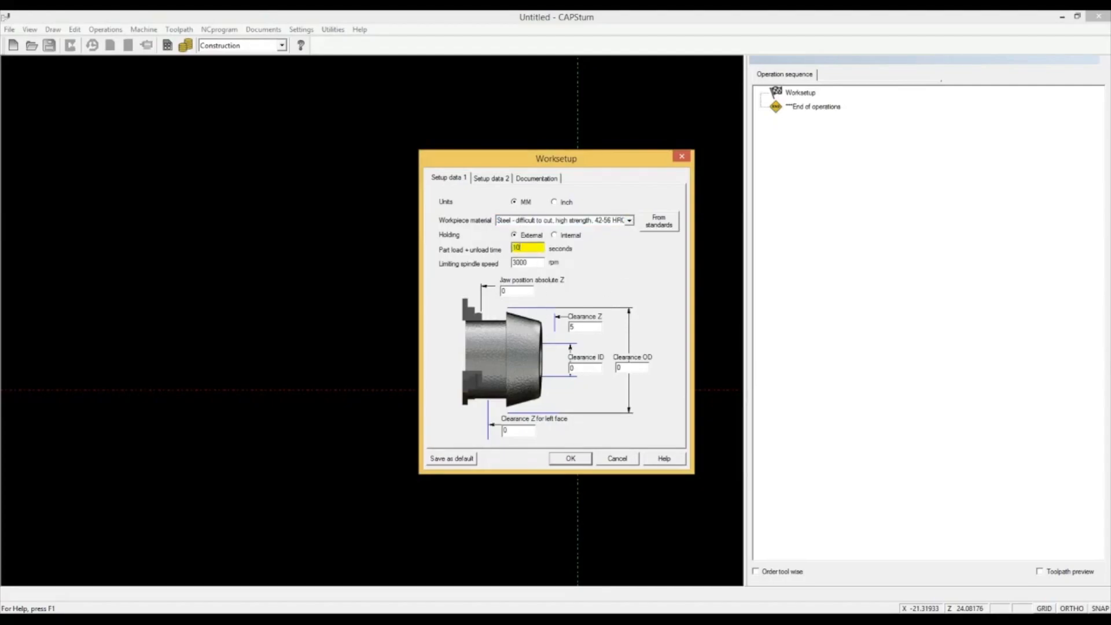
click(519, 292)
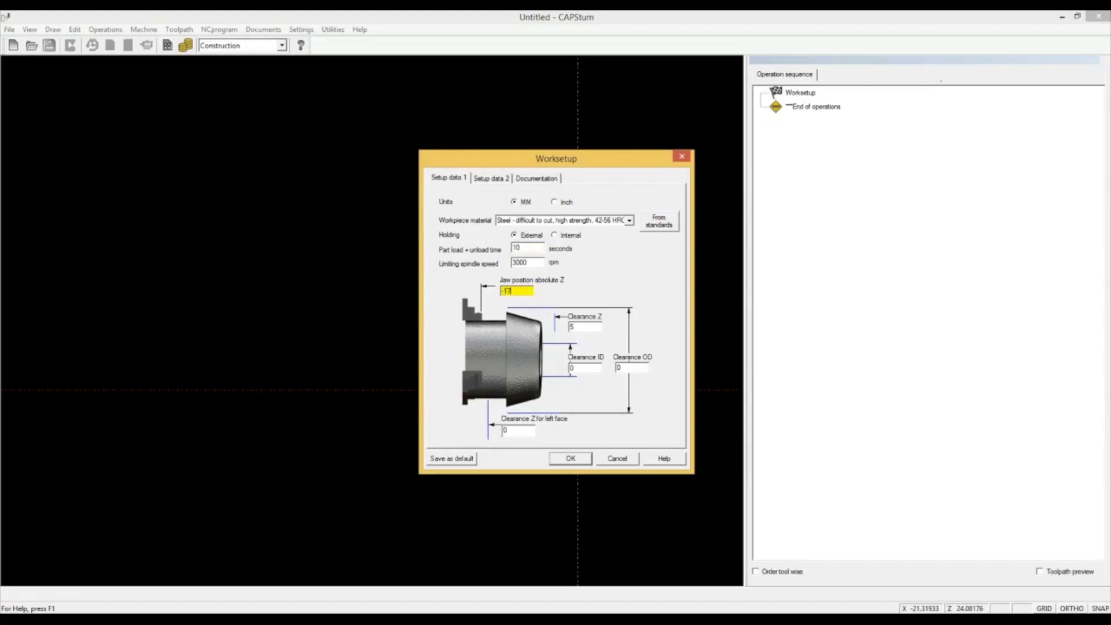
click(590, 327)
click(582, 369)
click(627, 369)
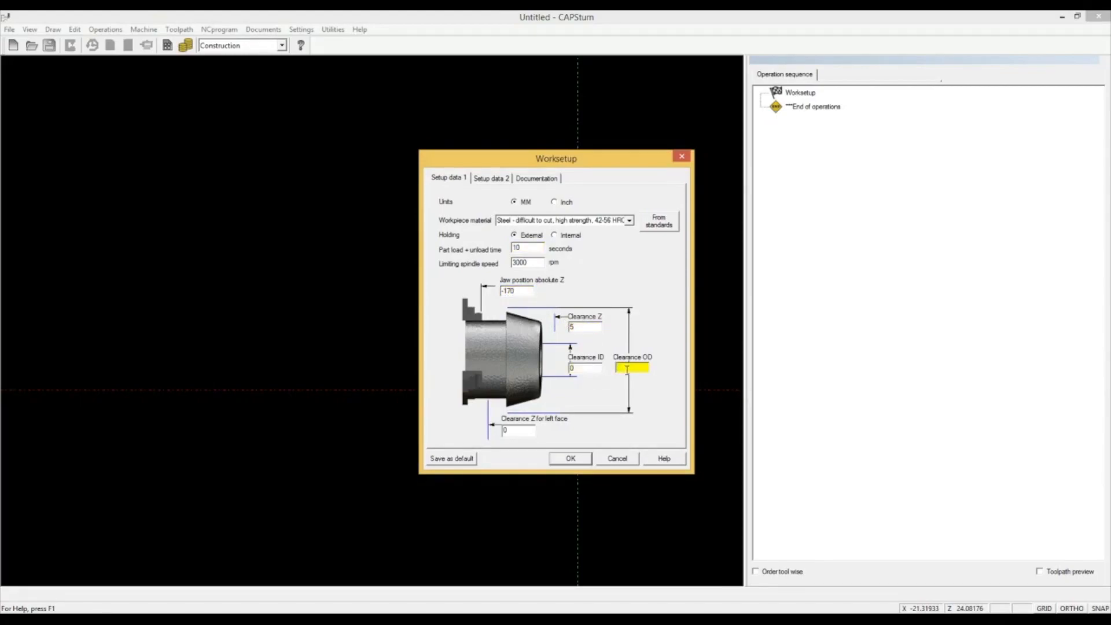
Step: Document the setup with part number TG-1163, part name Shaft, setup number 1, fixture Chuck and the programmer's name, and accept the work setup
click(529, 179)
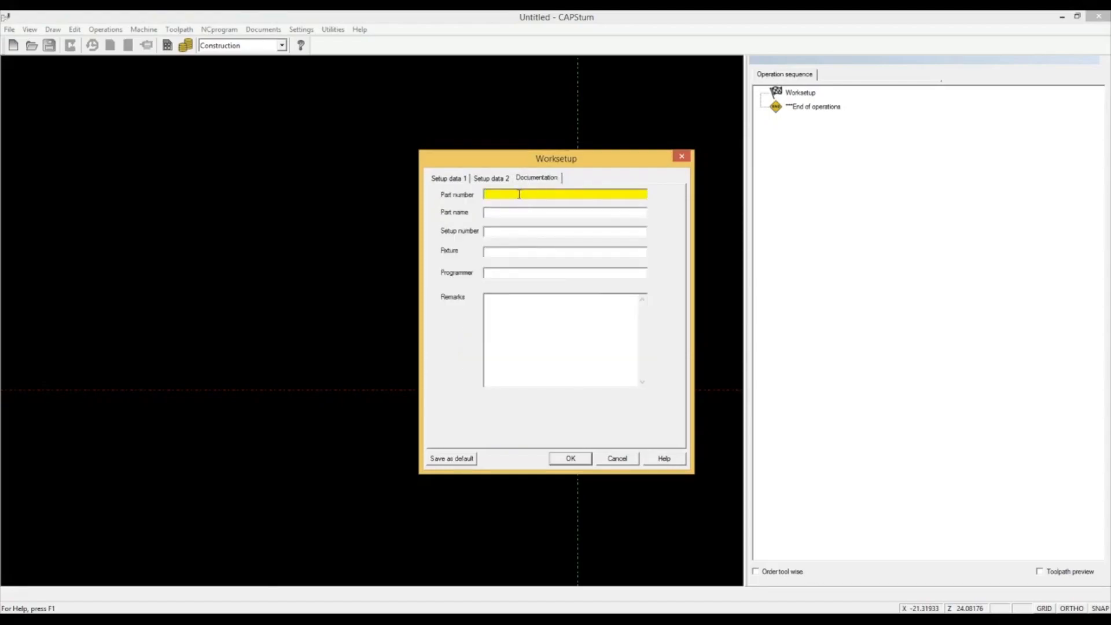
text(TG)
click(487, 212)
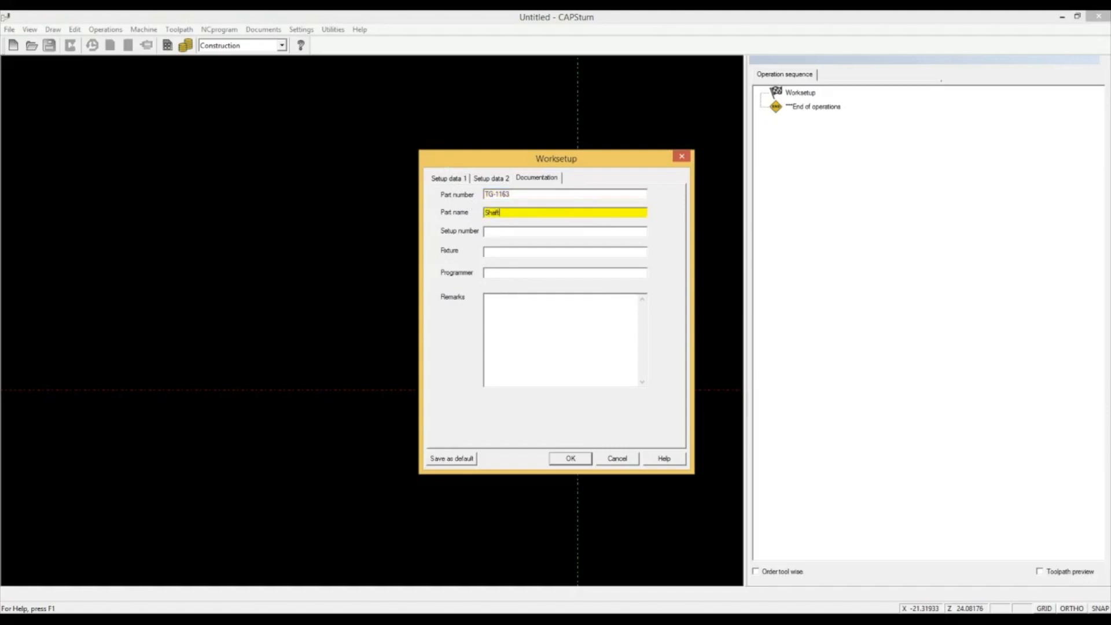
click(504, 233)
click(508, 254)
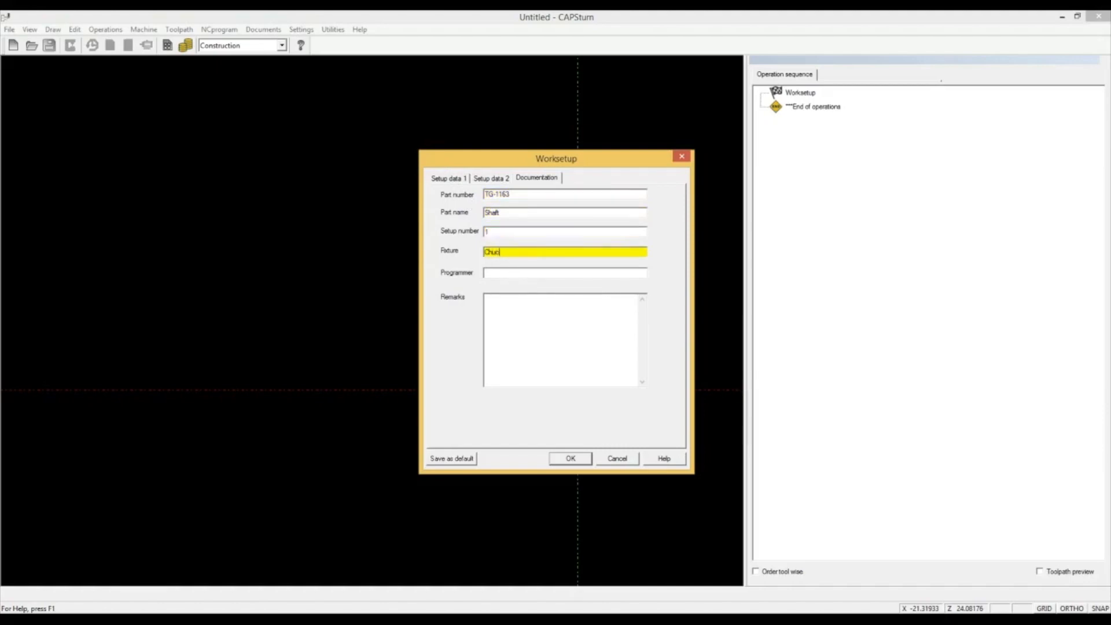
click(513, 271)
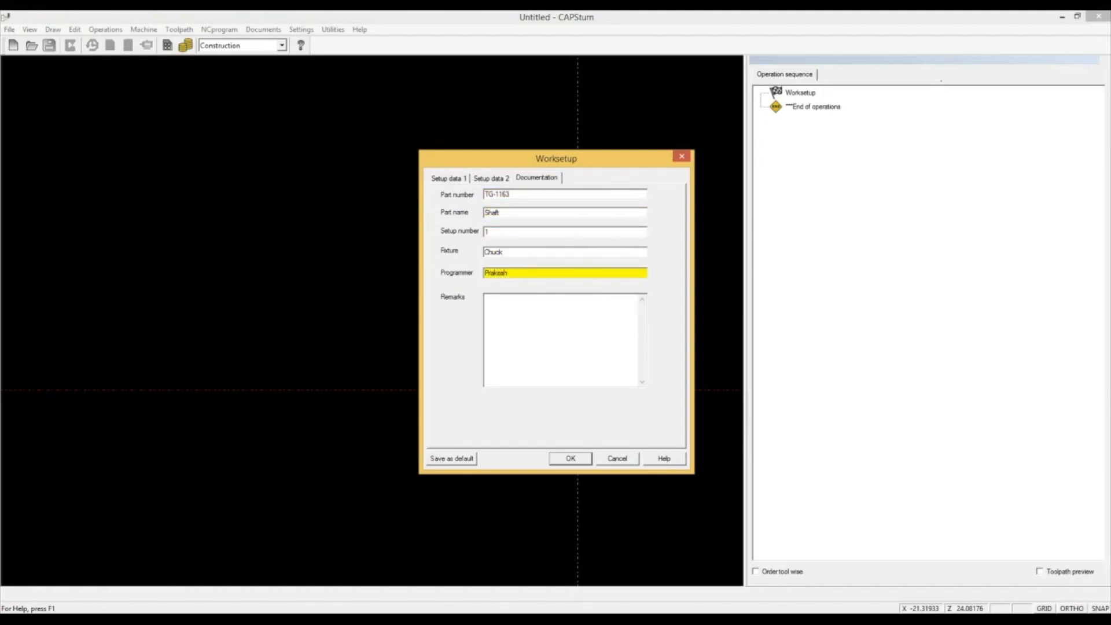
click(571, 458)
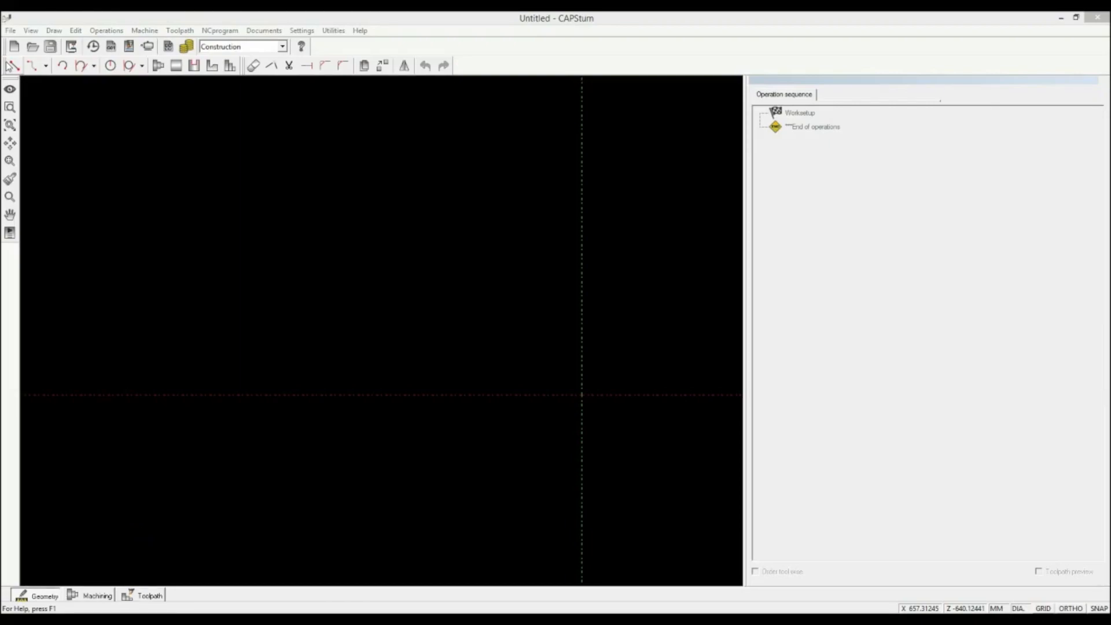
Step: Import CAPSturn-demo-part-1.dxf, converting poly-lines to machinable contours, inserting points at circle centers and ignoring text
click(10, 31)
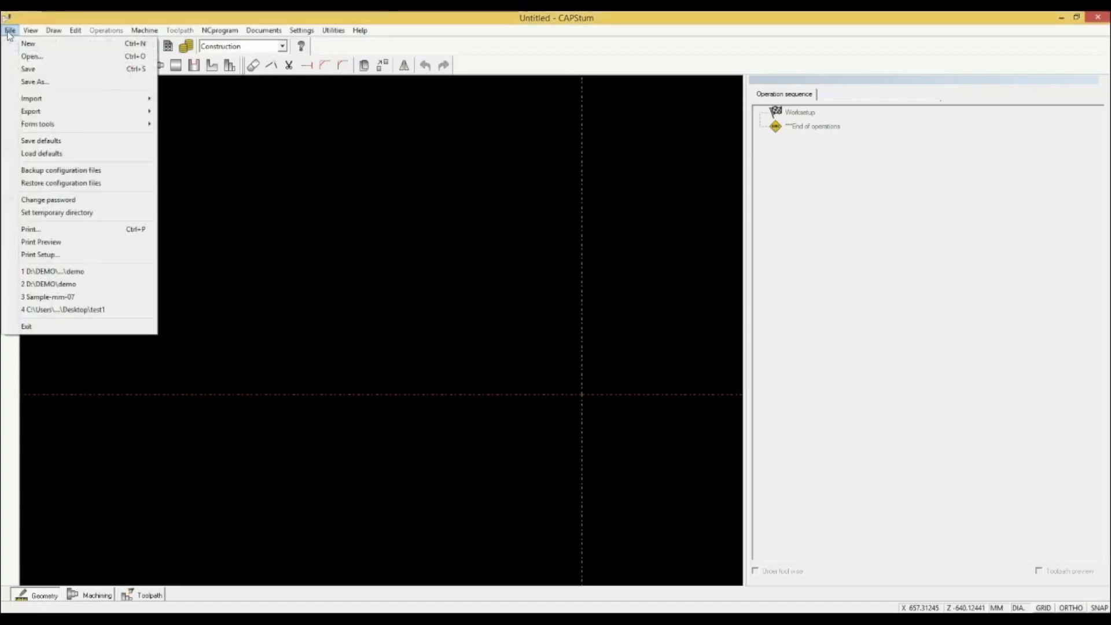
mouse_move(54, 105)
click(184, 98)
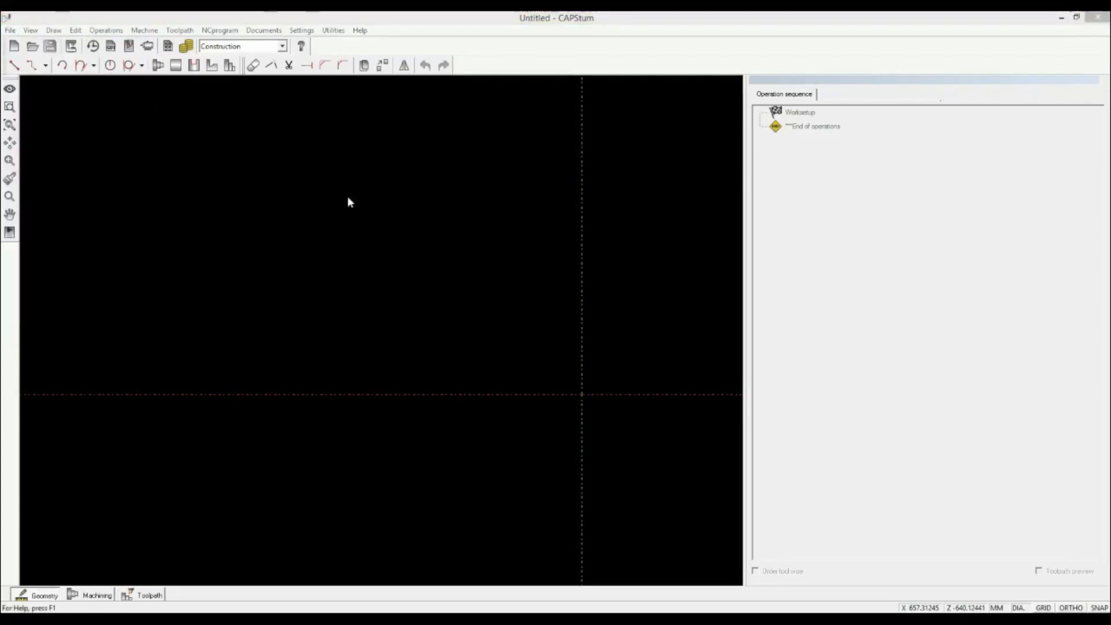
click(328, 279)
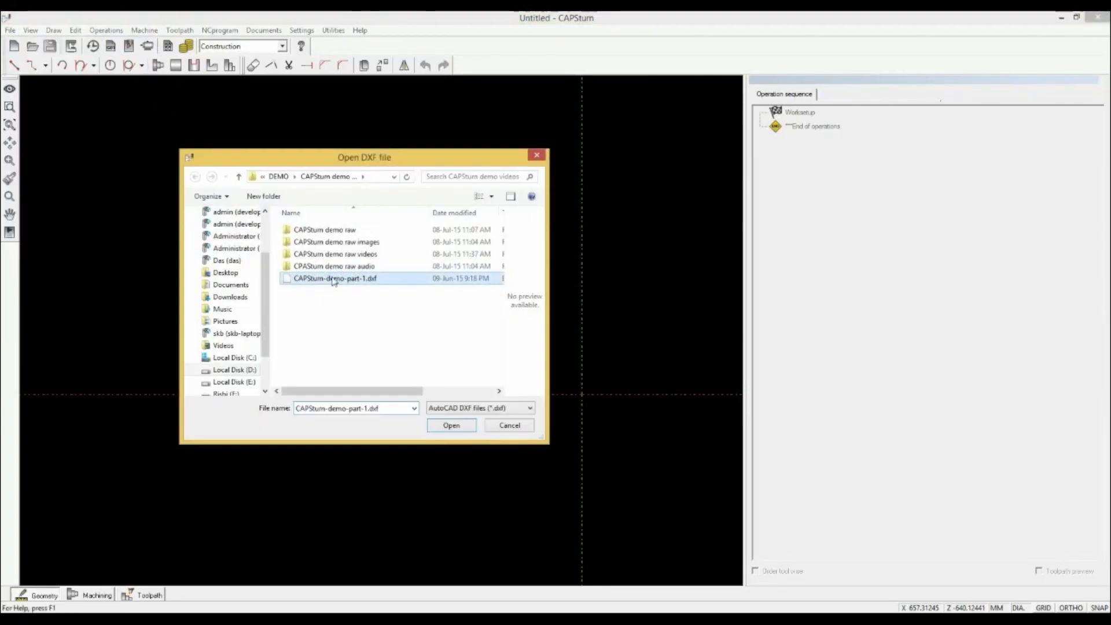
click(440, 429)
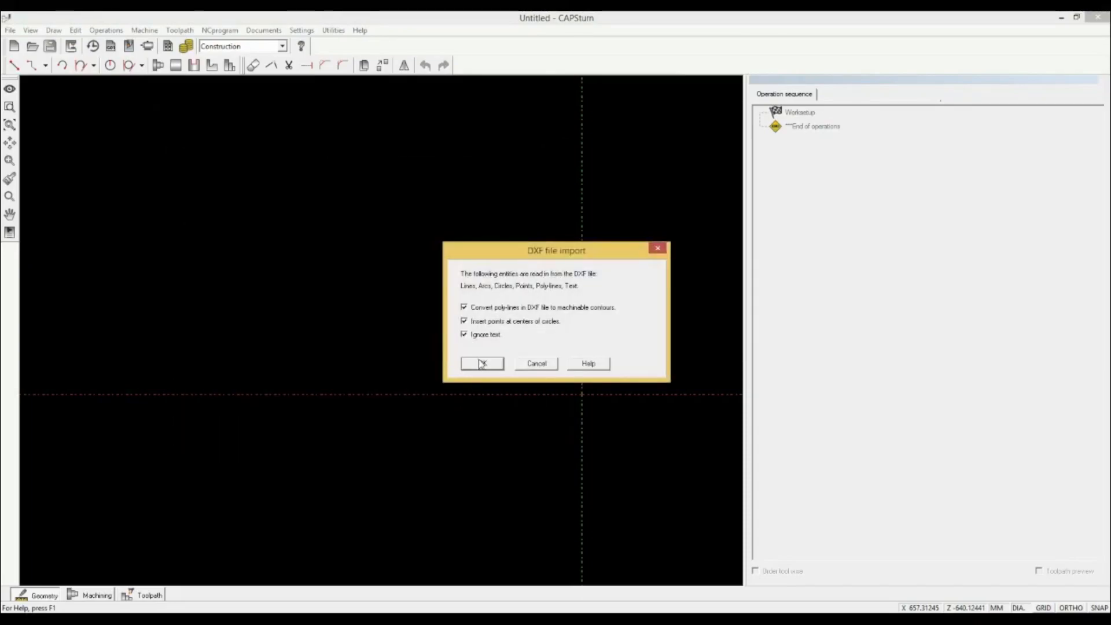
click(482, 364)
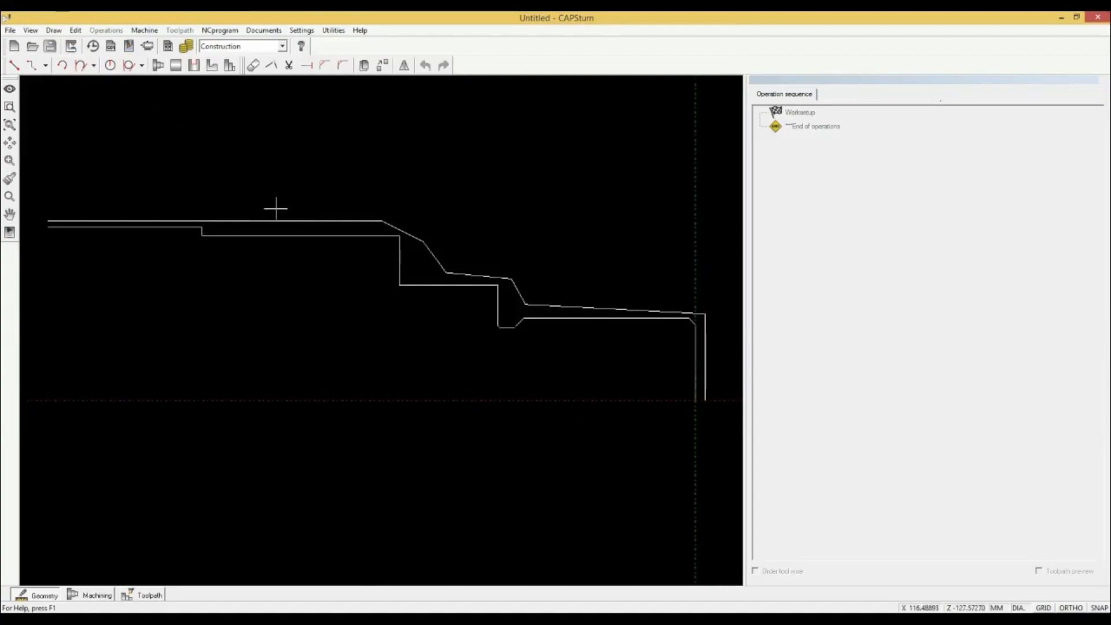
Step: Define the part shape from the inner contour and create the blank shape from the outer contour
click(159, 65)
click(338, 235)
click(524, 342)
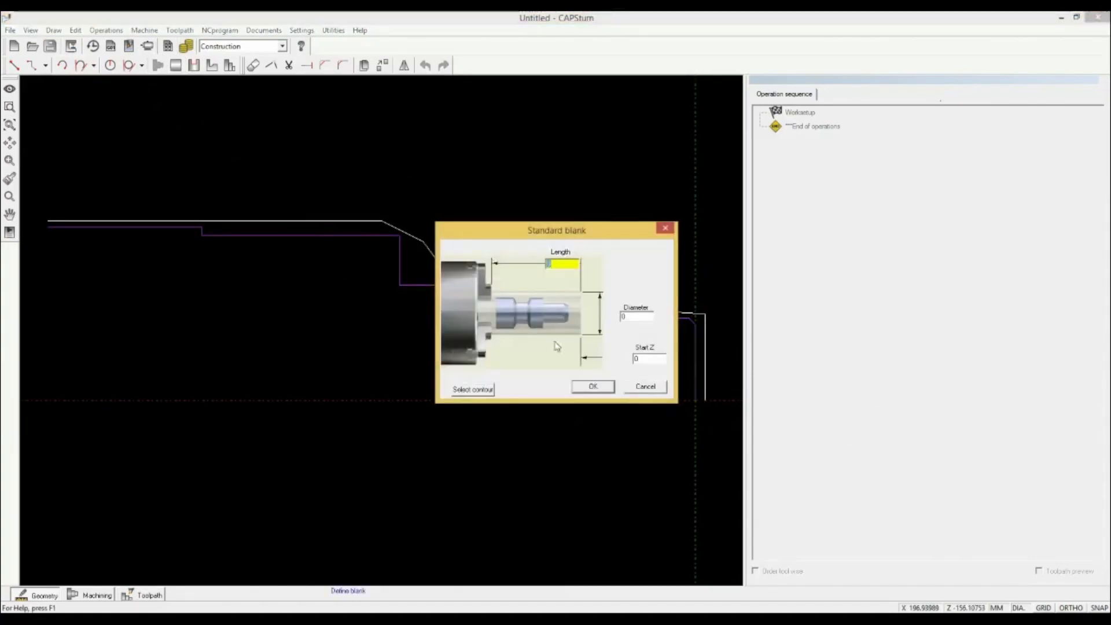
click(485, 386)
click(480, 275)
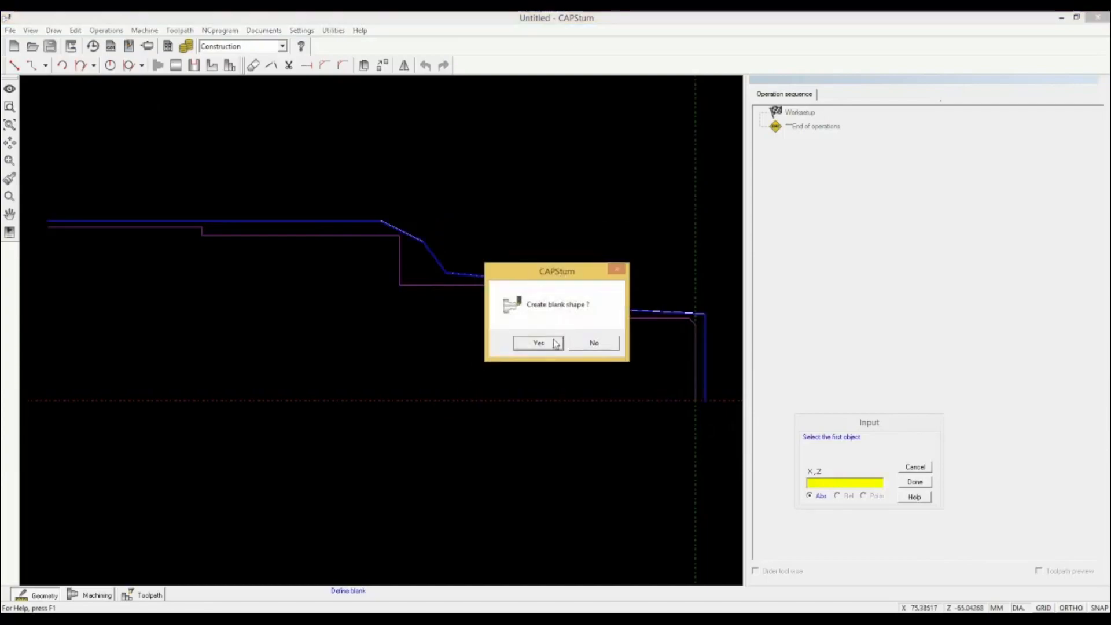
click(532, 342)
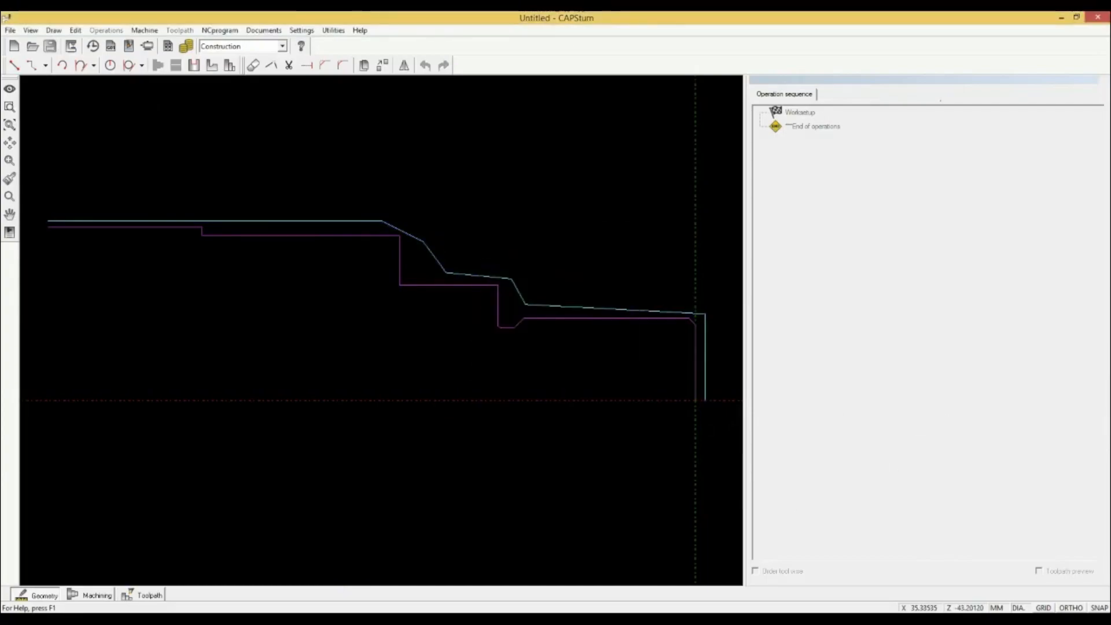
Step: Start a plain face turning operation in the machining environment, using a new PCLNL 2525M09 R0.8 coated carbide tool as tool number 1
click(96, 597)
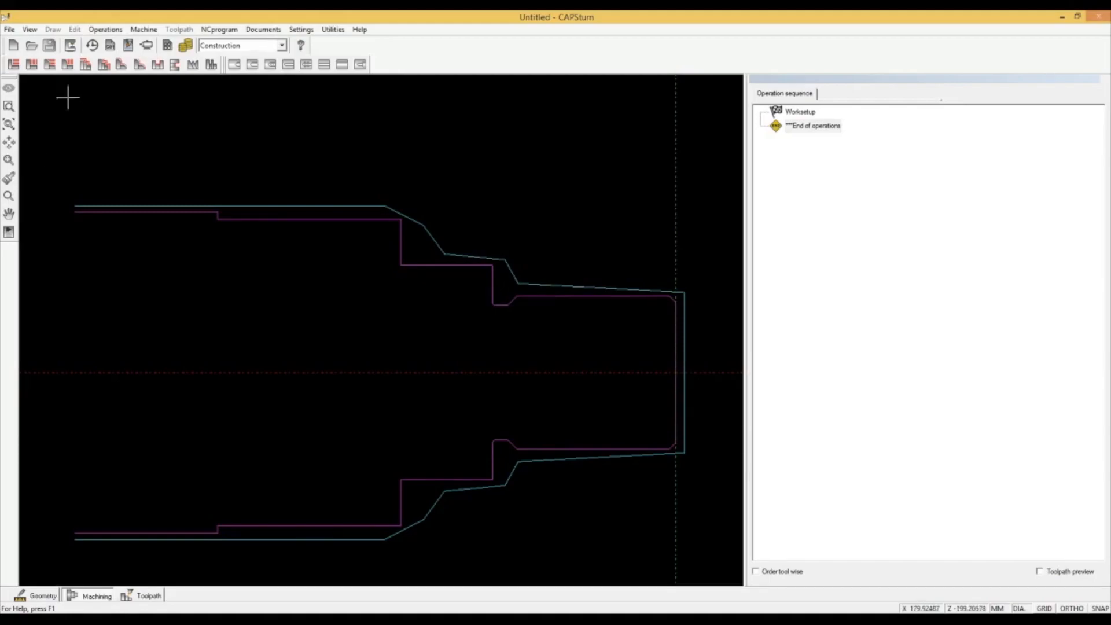
click(120, 30)
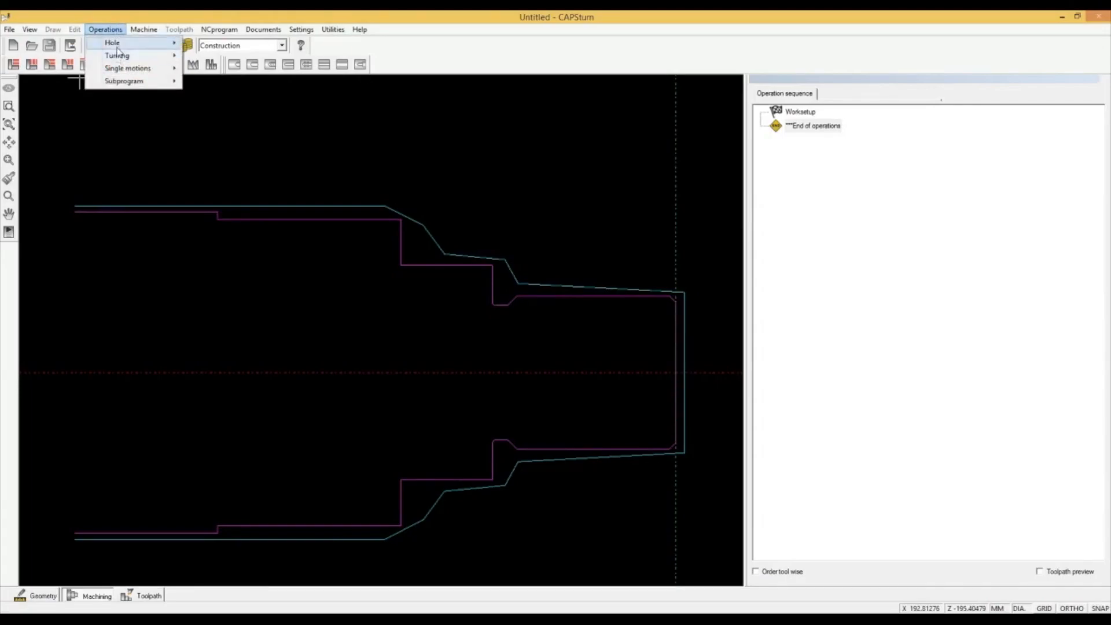
mouse_move(139, 55)
click(199, 67)
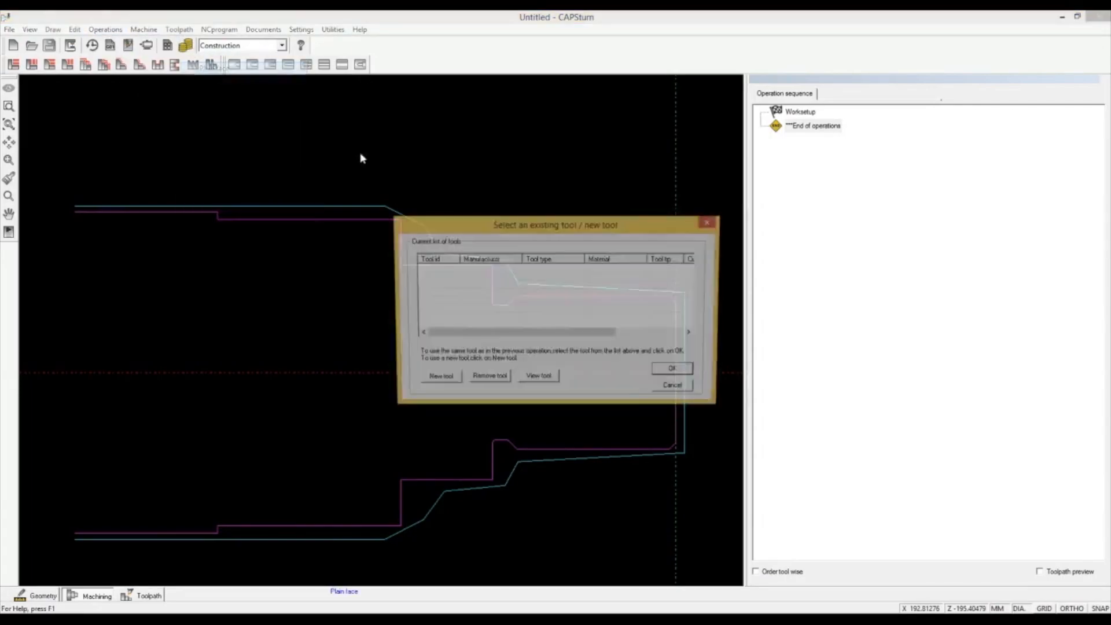
click(444, 377)
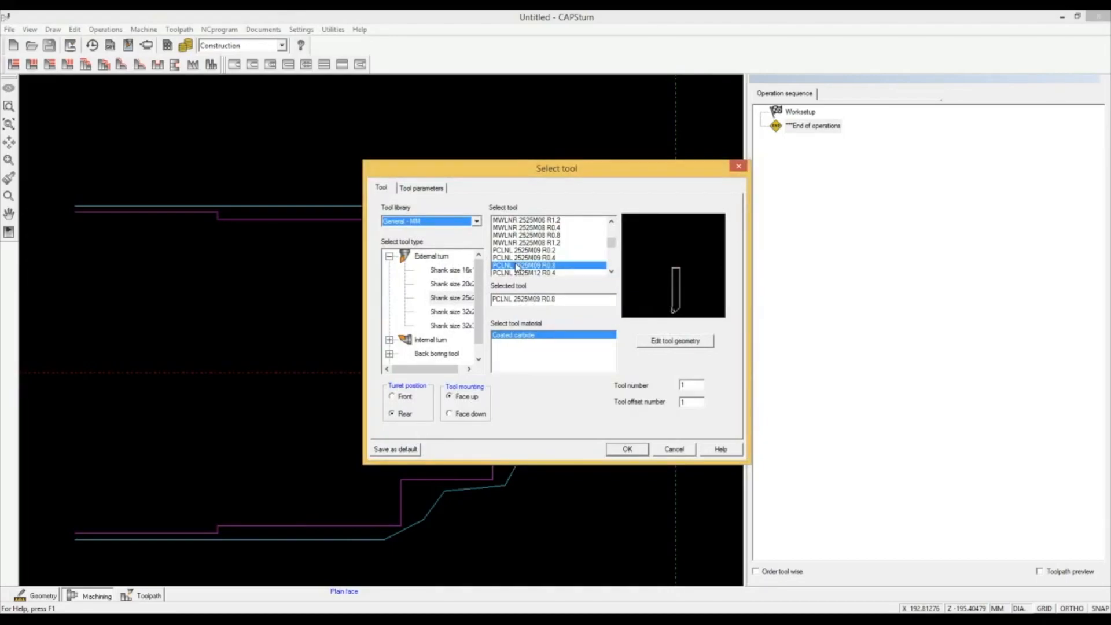
click(517, 266)
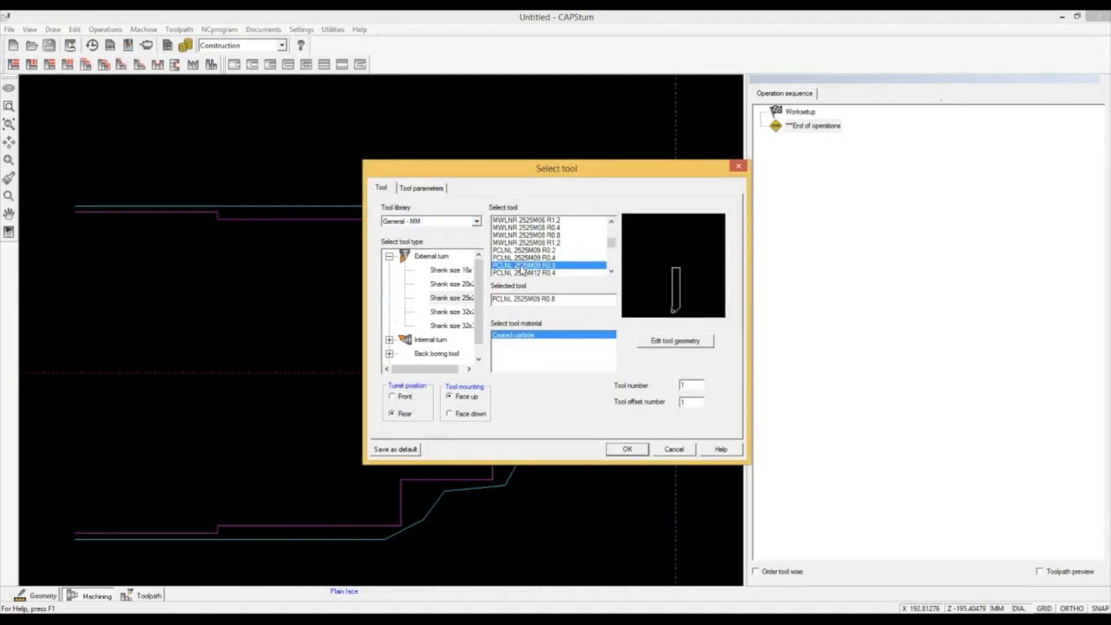
click(624, 449)
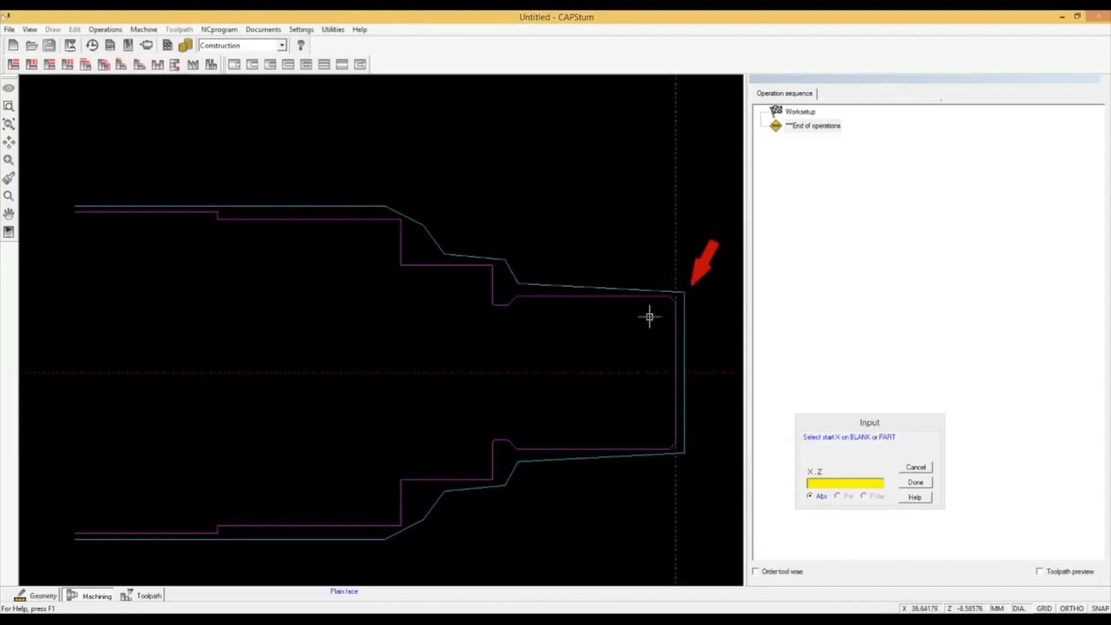
Step: Face from the blank's outer front corner to the centre line, with a Z finish allowance of 0.5 and a 2 mm depth of cut
click(684, 292)
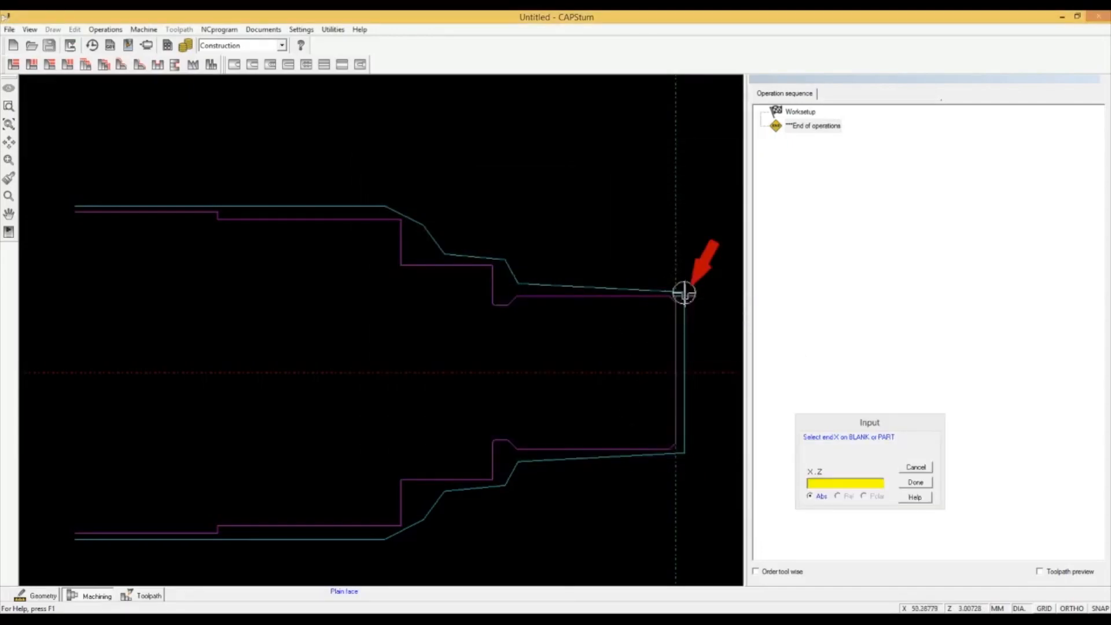
click(683, 374)
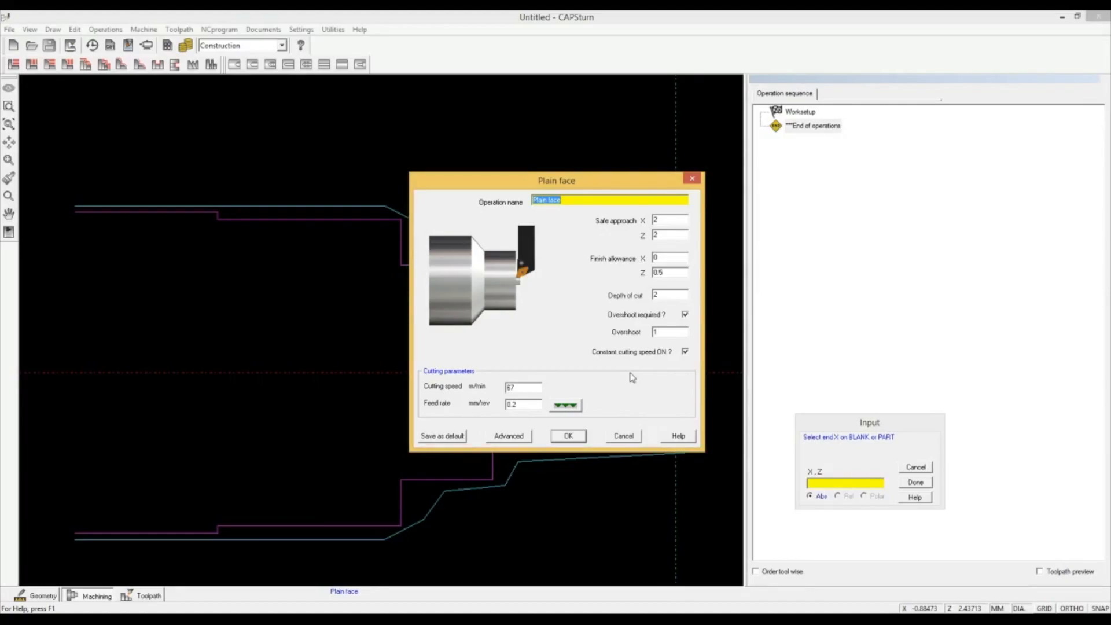
click(569, 435)
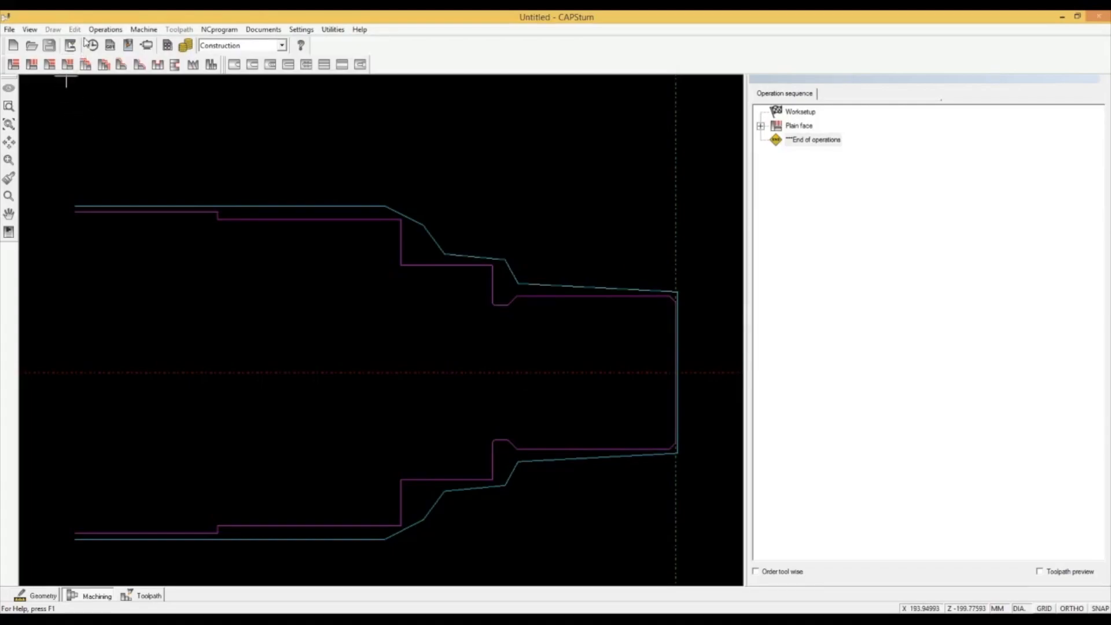
Step: Add a contour turn with the existing PCLNL tool, from the part's front chamfer to the step at the largest diameter, with constant cutting speed on
click(105, 29)
mouse_move(107, 58)
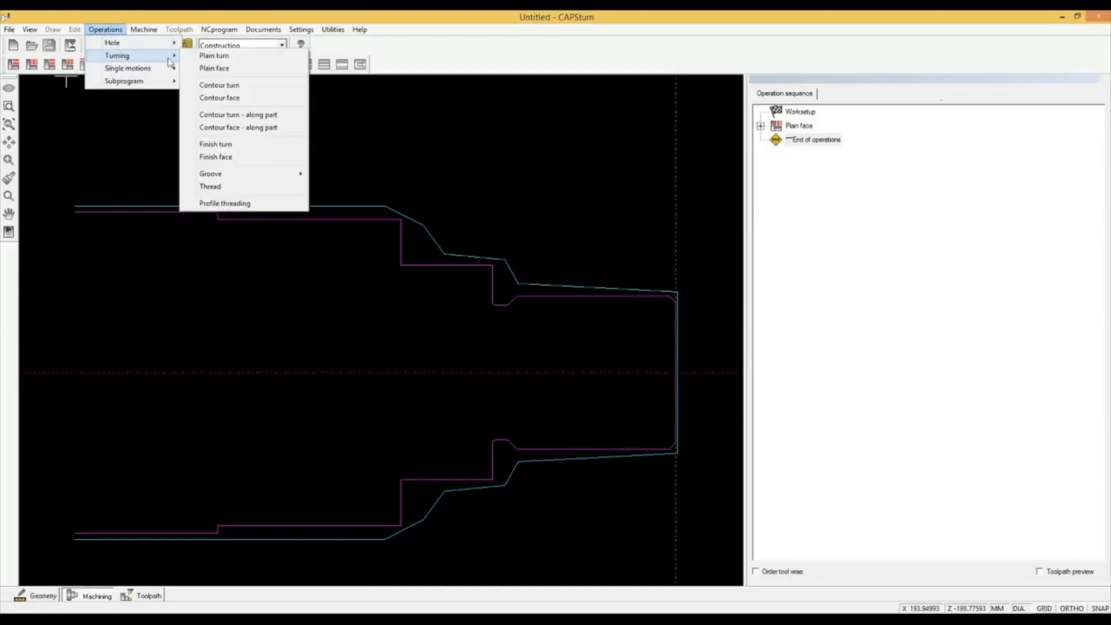
click(210, 86)
click(440, 270)
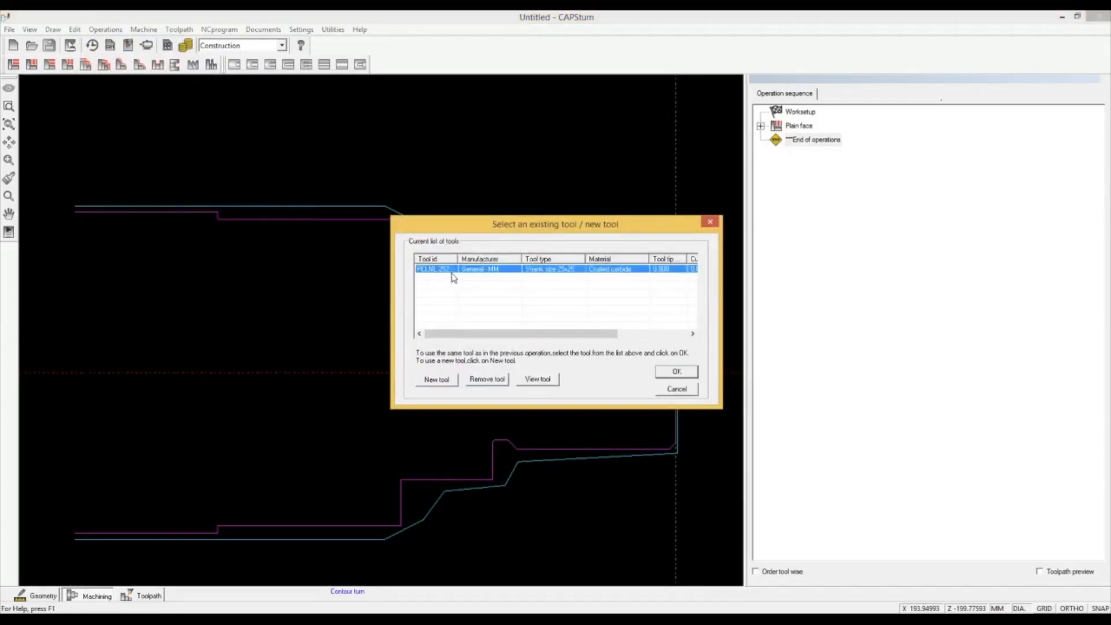
click(661, 374)
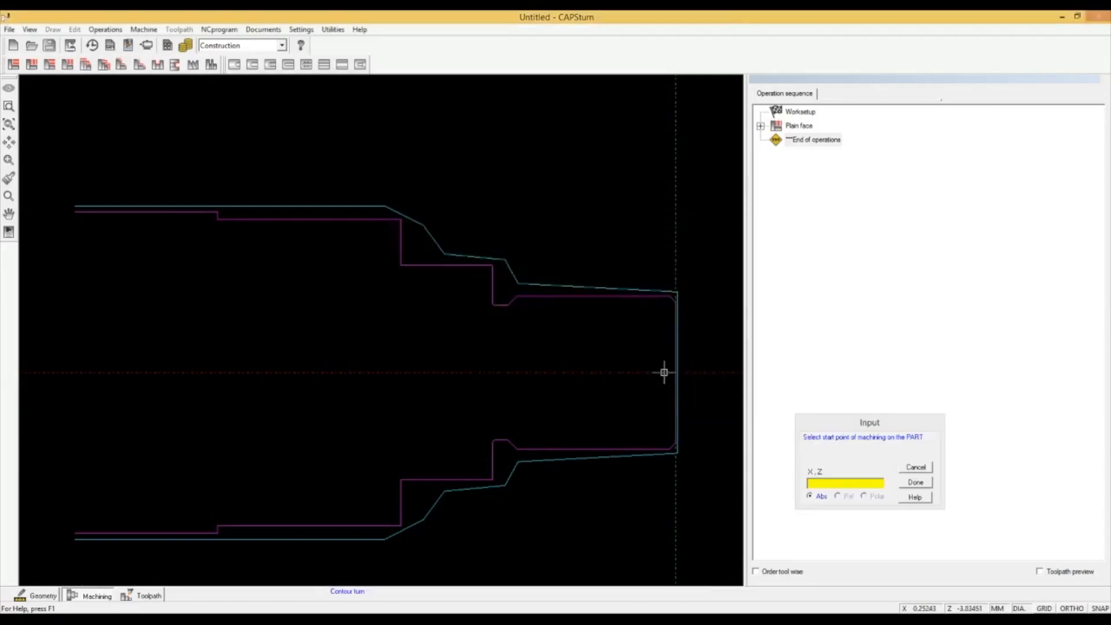
click(675, 302)
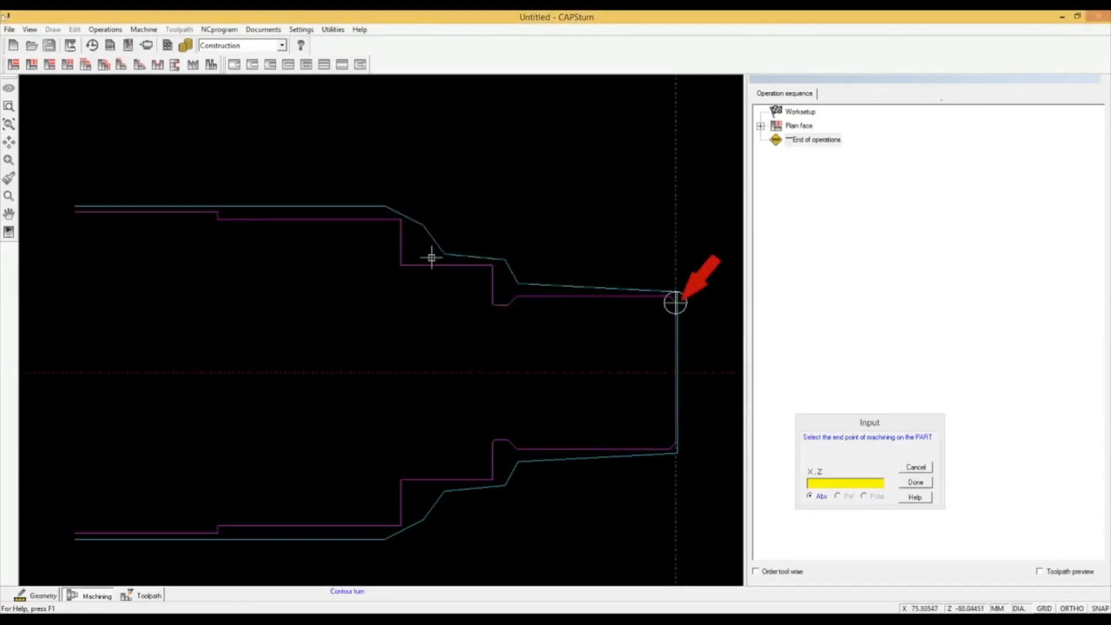
click(219, 213)
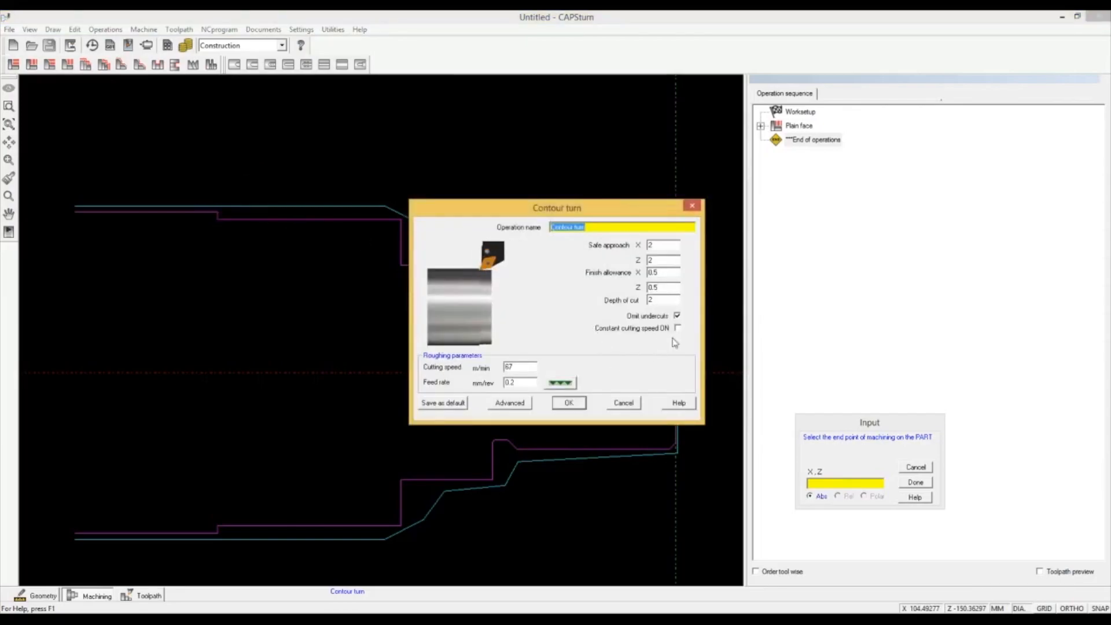
click(677, 328)
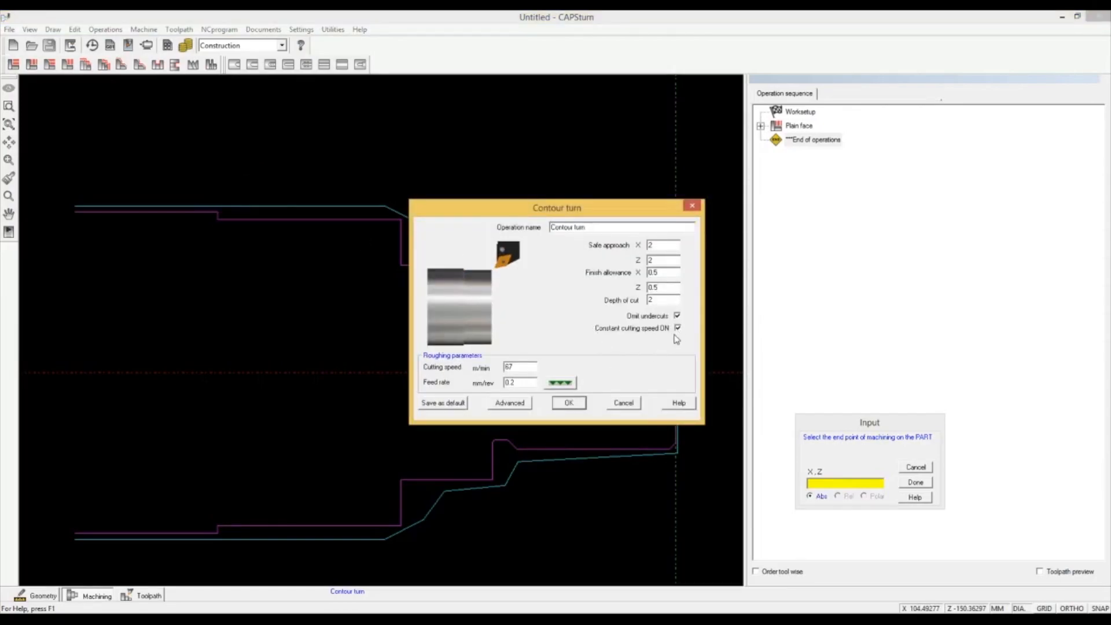
click(569, 403)
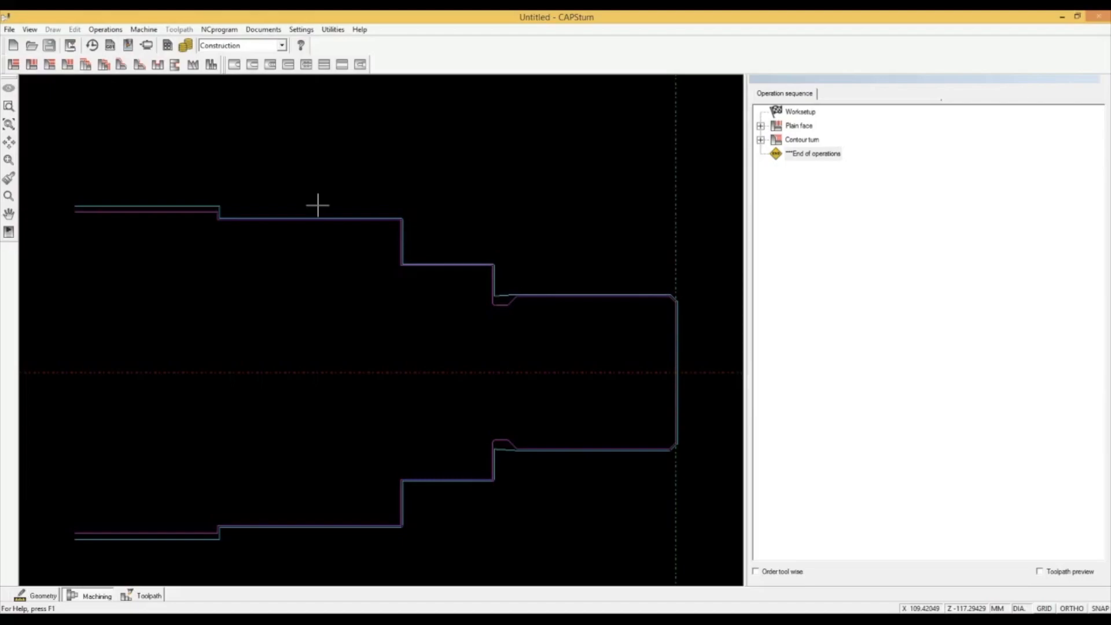
Step: Start a finish face operation using a new SVJBL 1616H11 R0.2 coated carbide tool as tool number 2
click(105, 29)
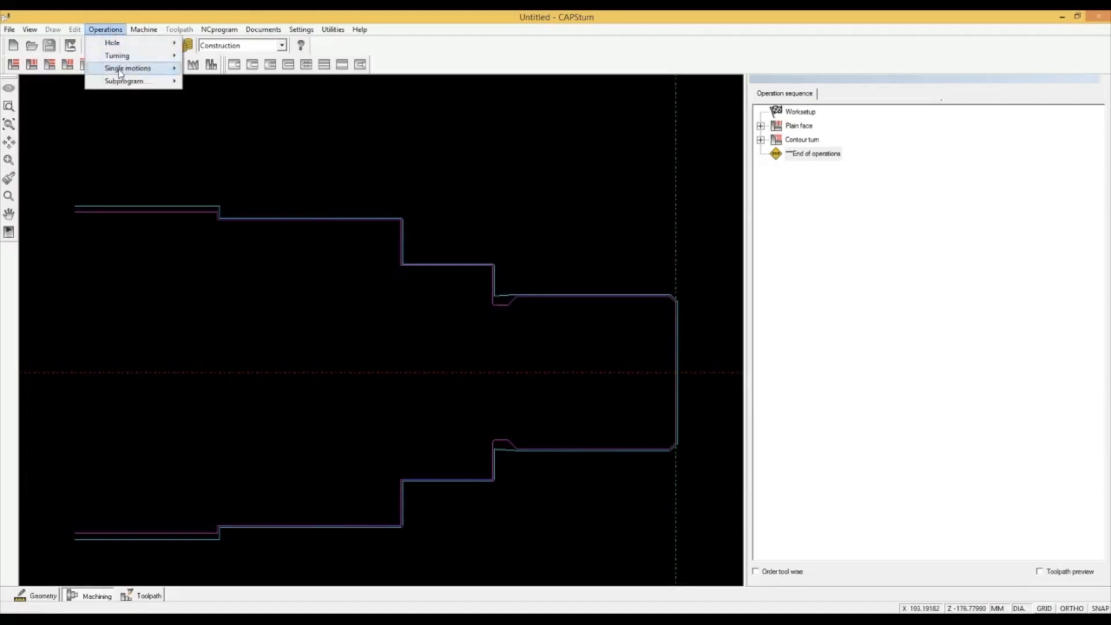
mouse_move(122, 58)
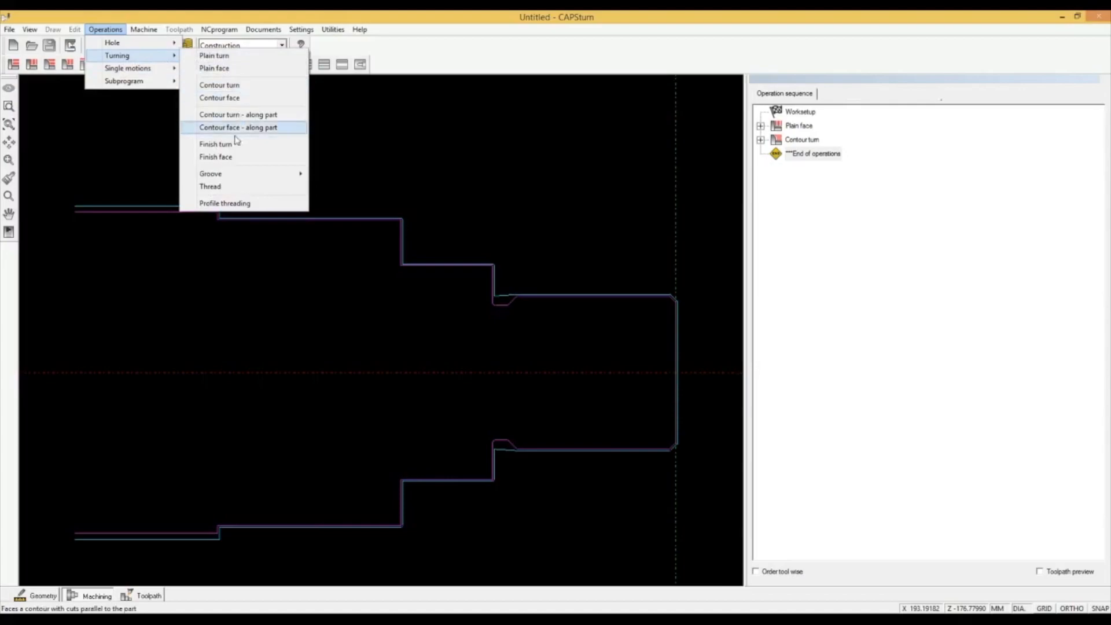
click(236, 157)
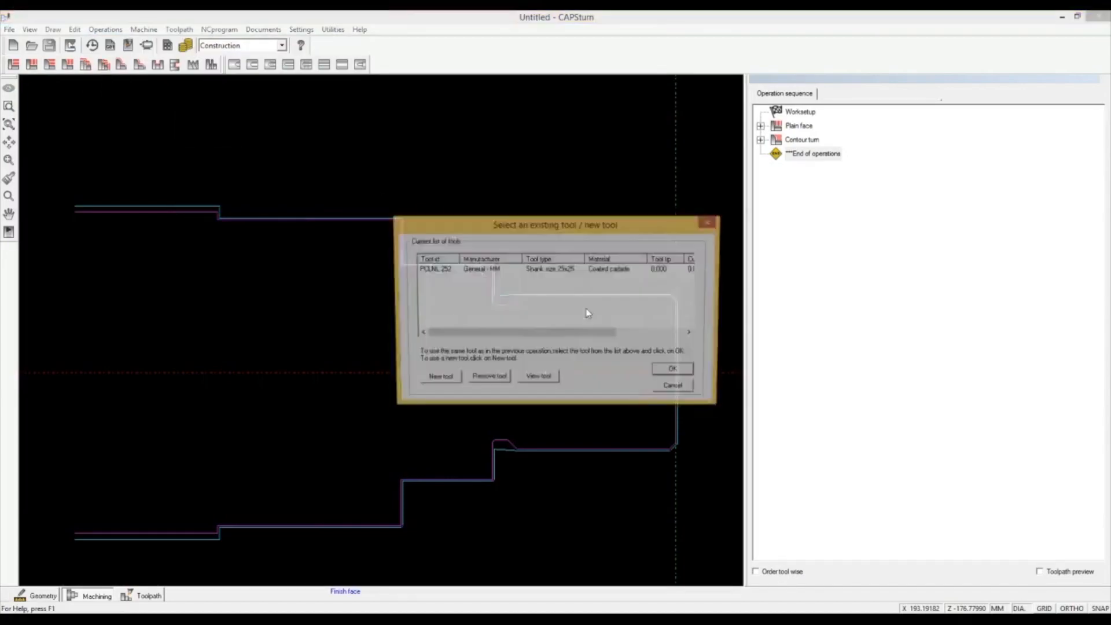
click(446, 380)
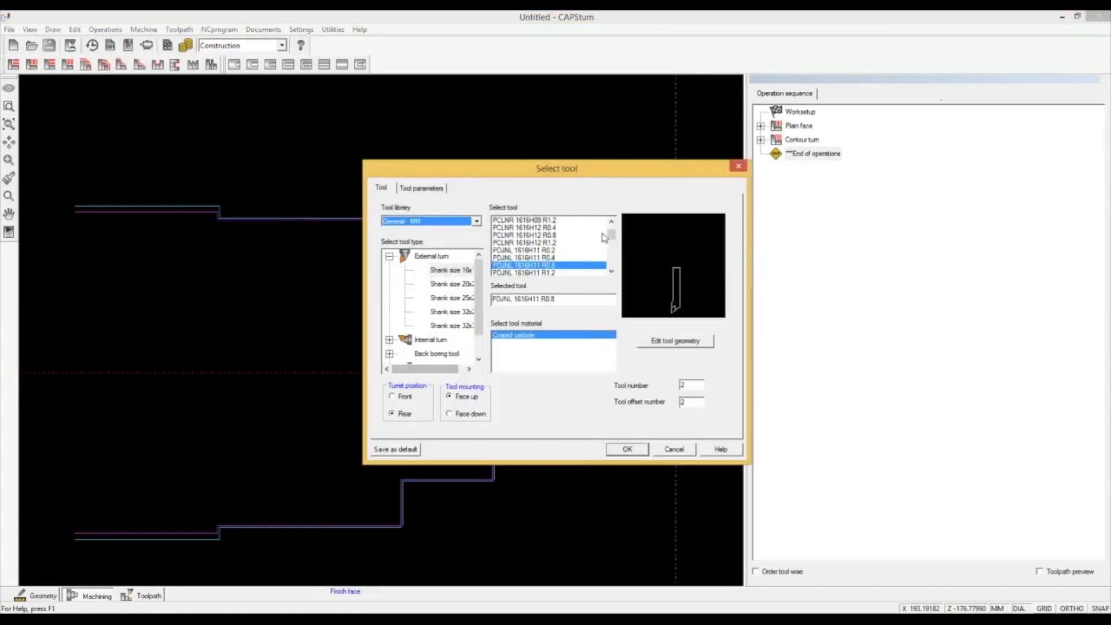
drag(612, 241, 612, 259)
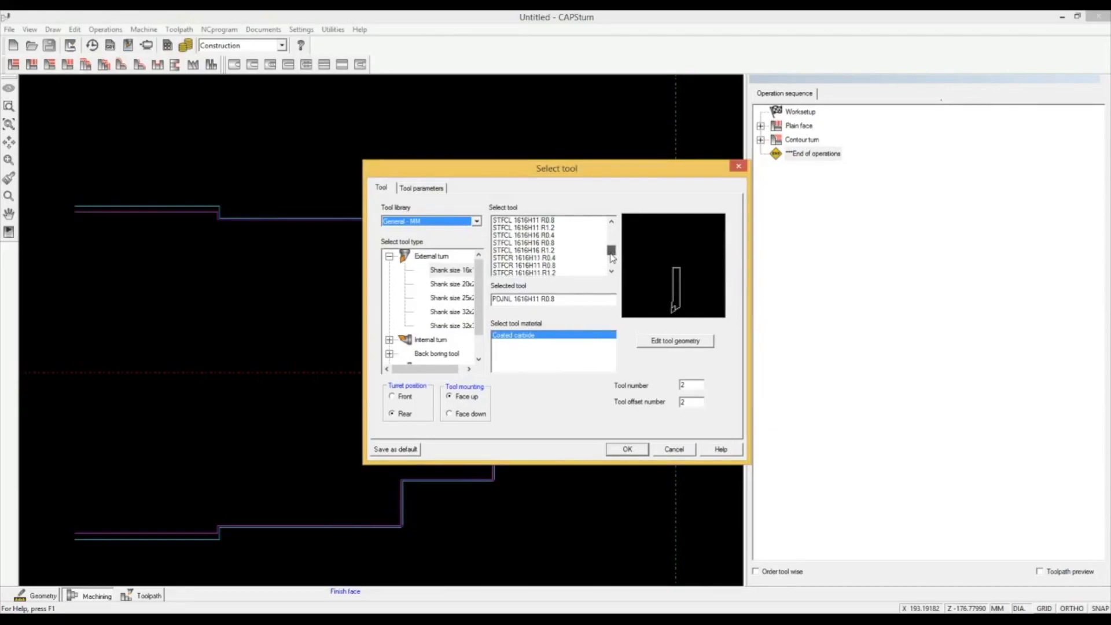
drag(612, 258, 612, 267)
click(536, 228)
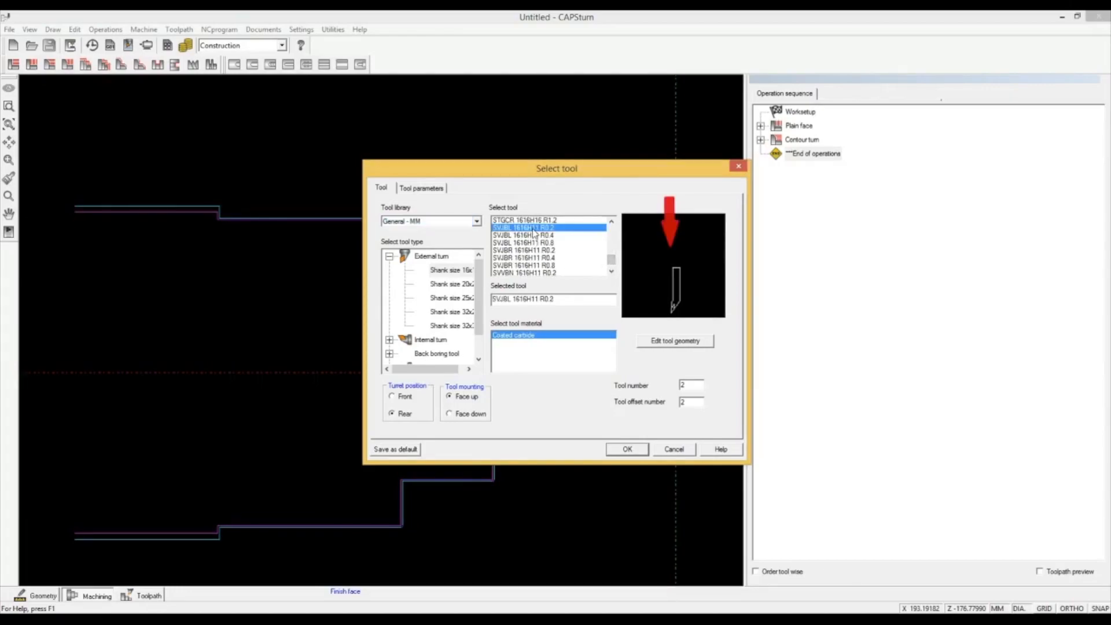
click(635, 449)
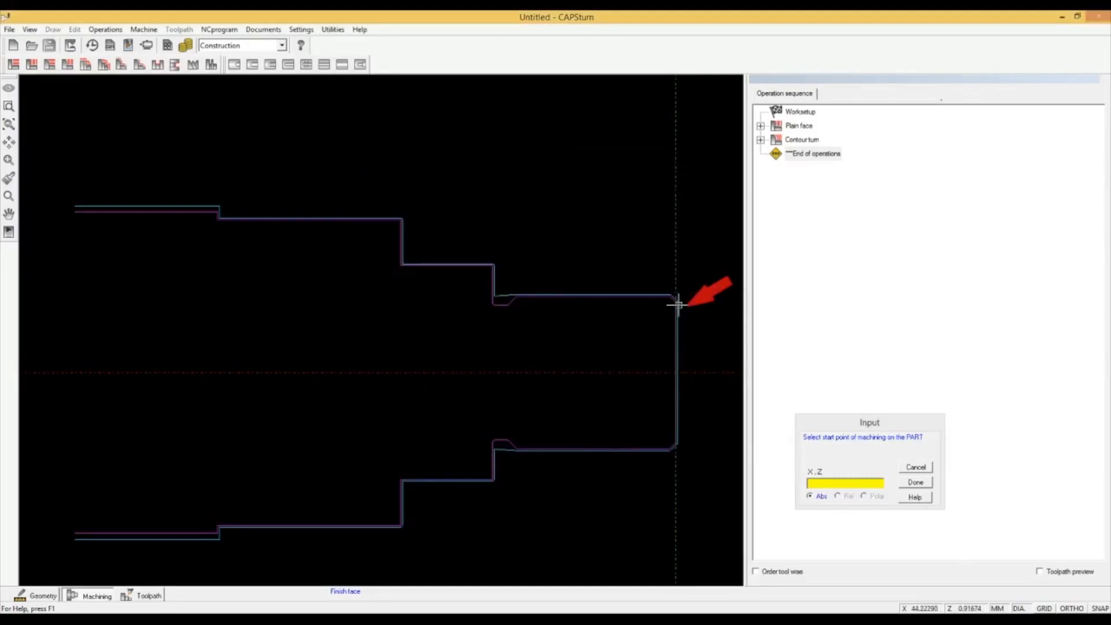
Step: Finish the front face from the chamfer's inner corner to the centre line, accepting zero finish allowance and cutting speed 80.4 m/min
click(676, 301)
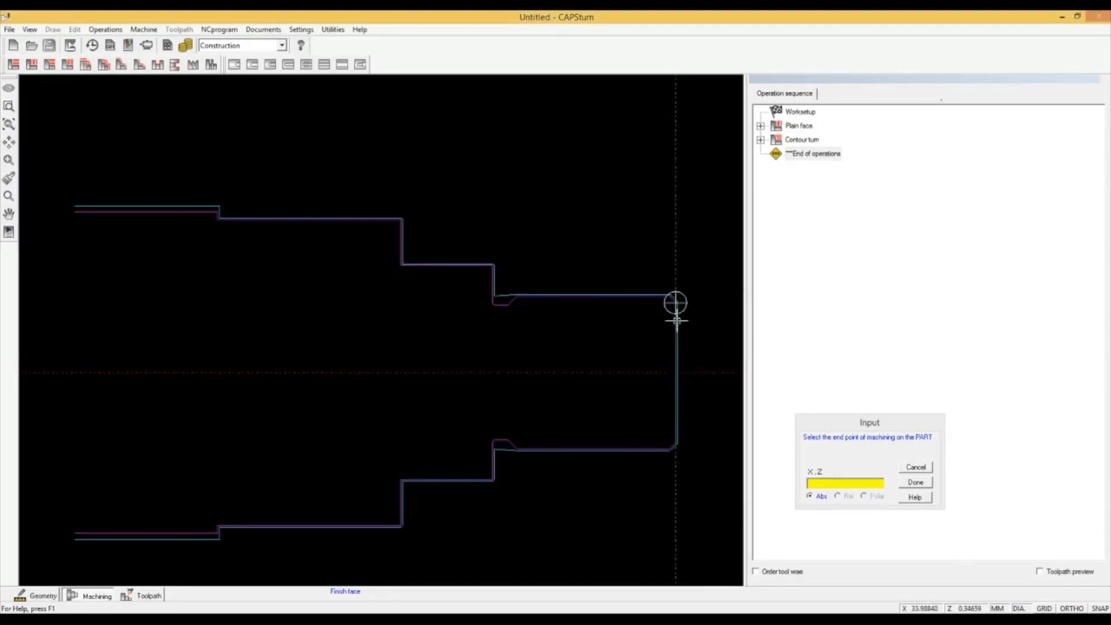
click(677, 372)
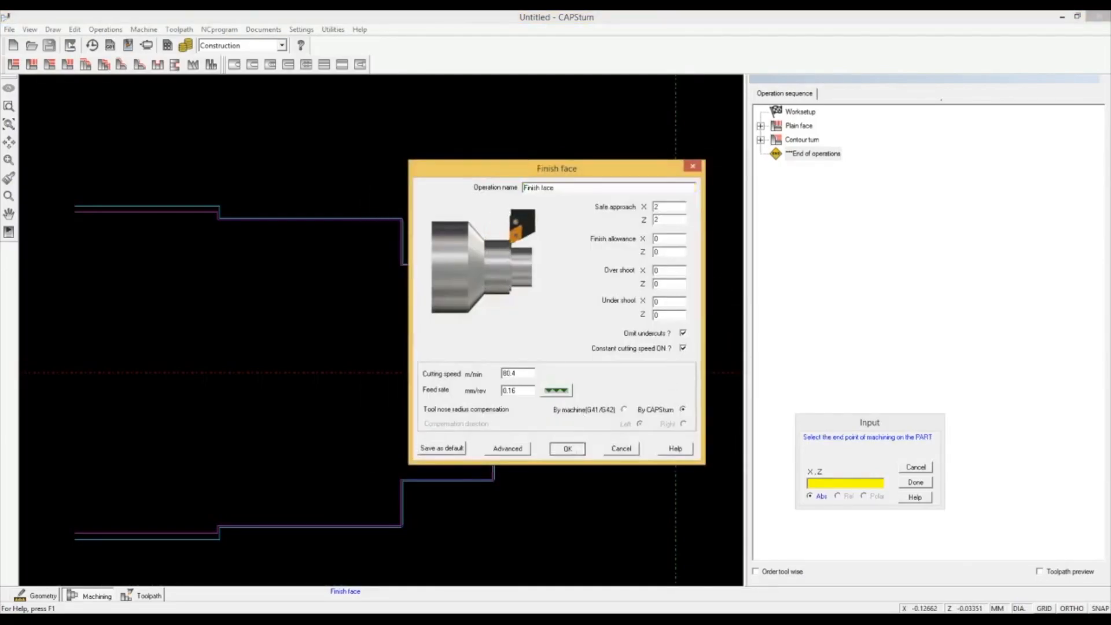
click(568, 446)
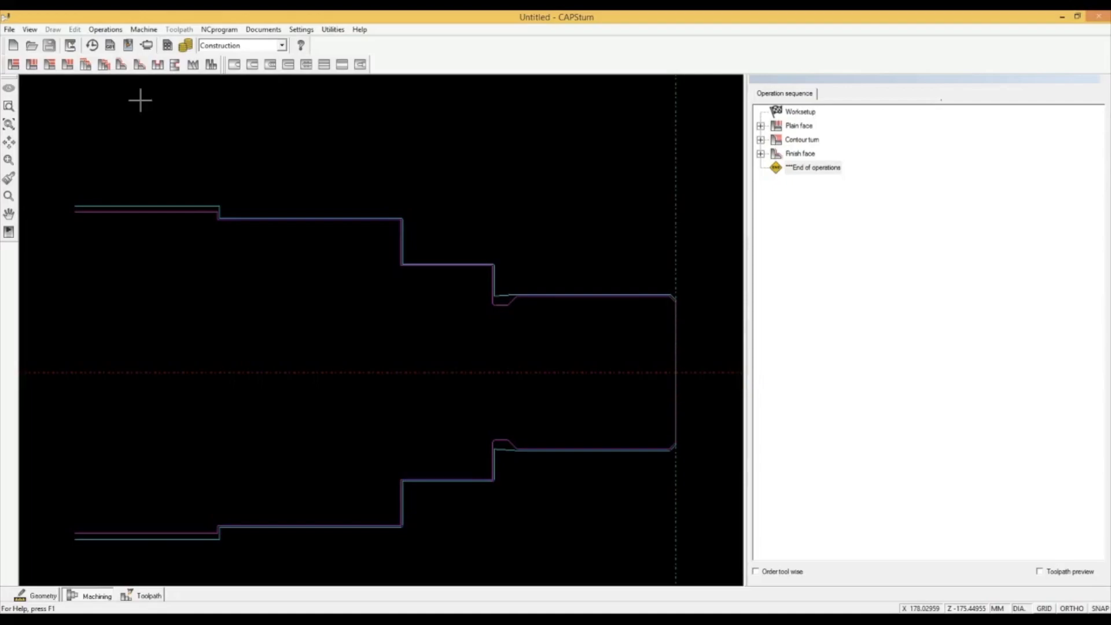
Step: Add a finish turn with the existing SVJBL tool, from the front chamfer to the step at the largest diameter, accepting the default cutting parameters
click(105, 28)
mouse_move(118, 60)
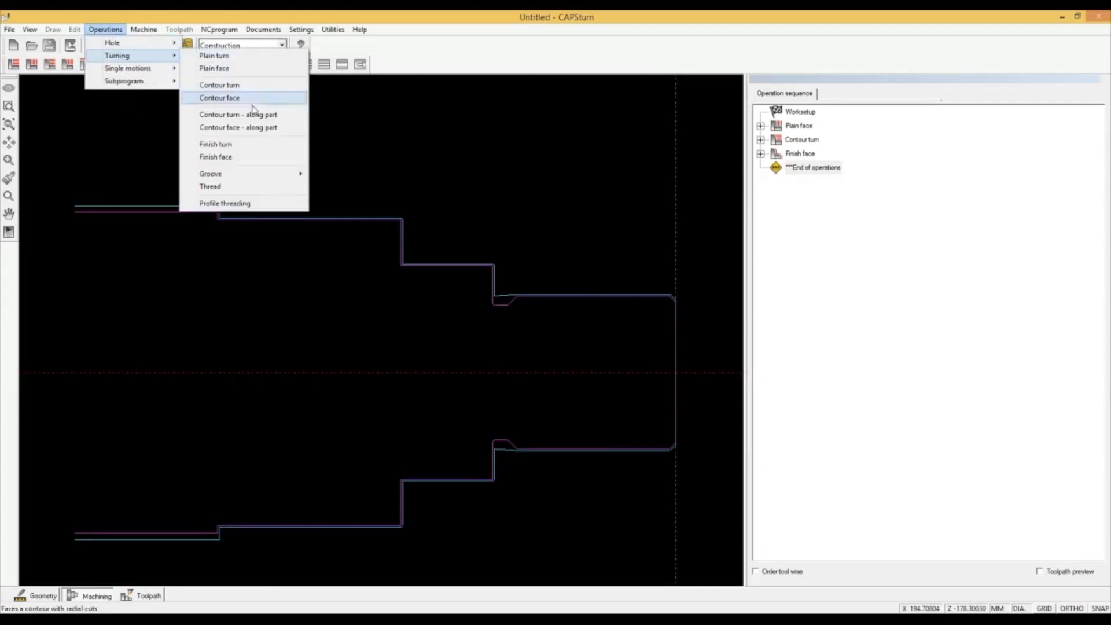
click(242, 148)
click(457, 277)
click(676, 372)
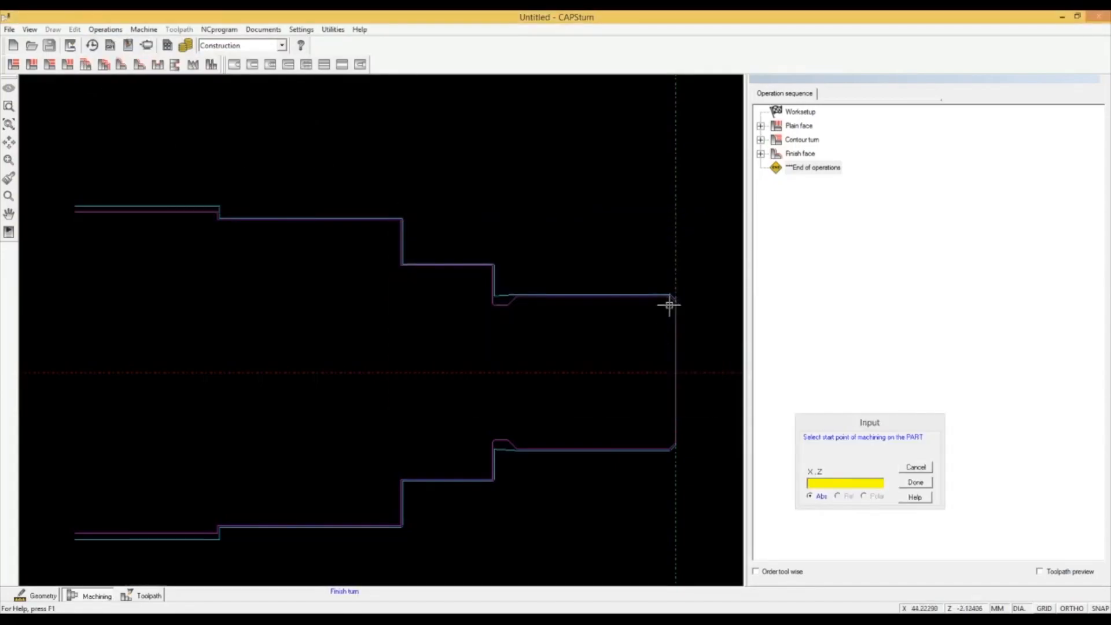
click(216, 211)
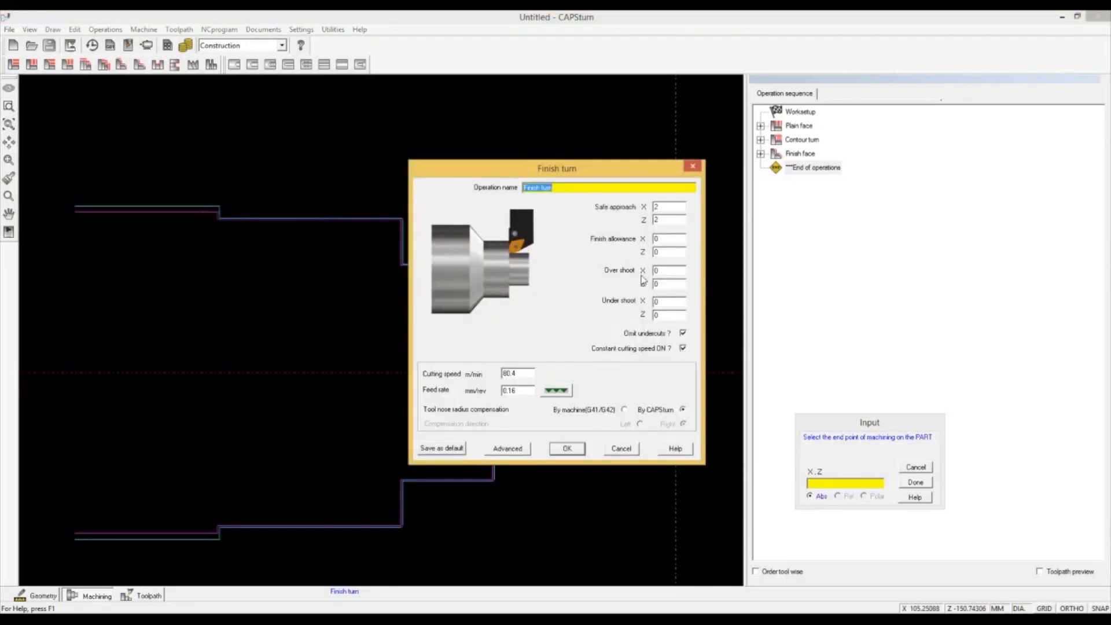
click(578, 450)
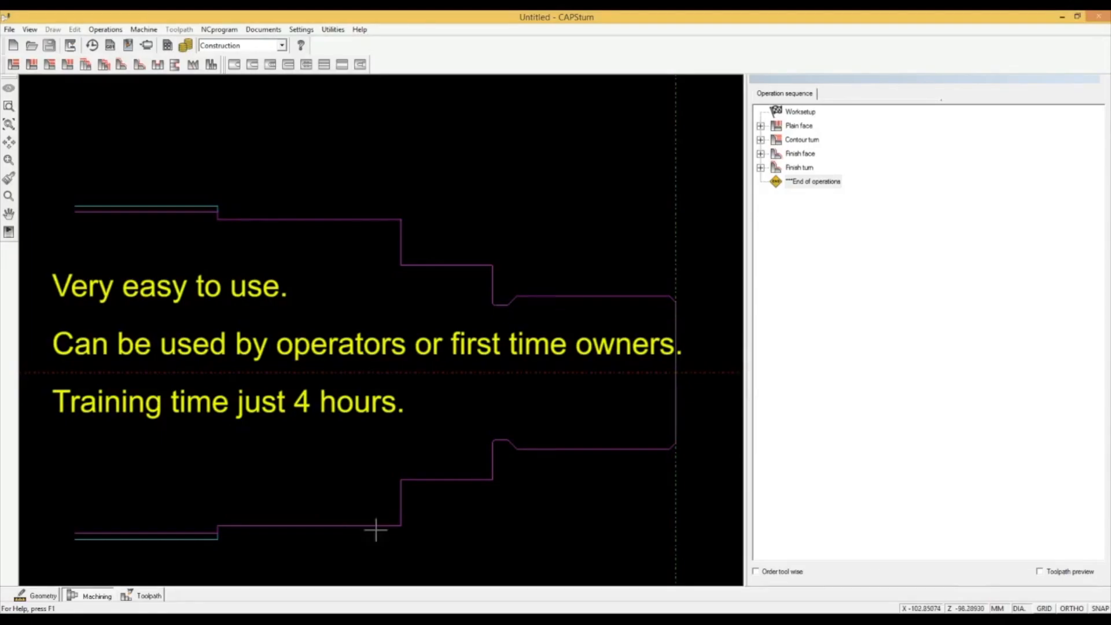
Step: Simulate the turning toolpath and select the LR200-Fanuc-0iTD-11-15 kW machine
click(152, 594)
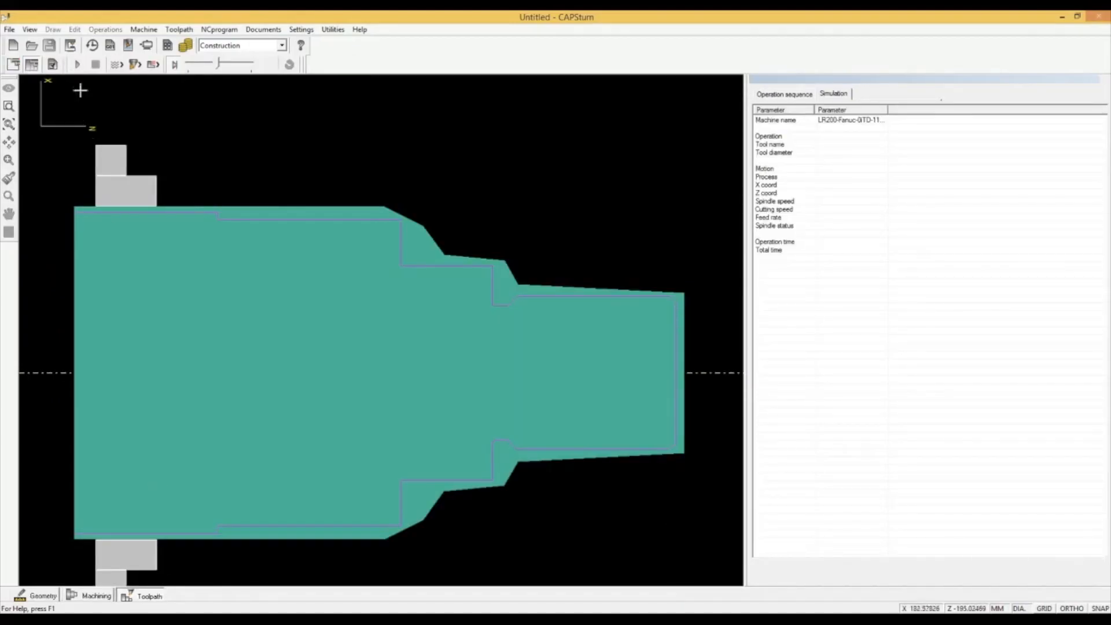
click(77, 64)
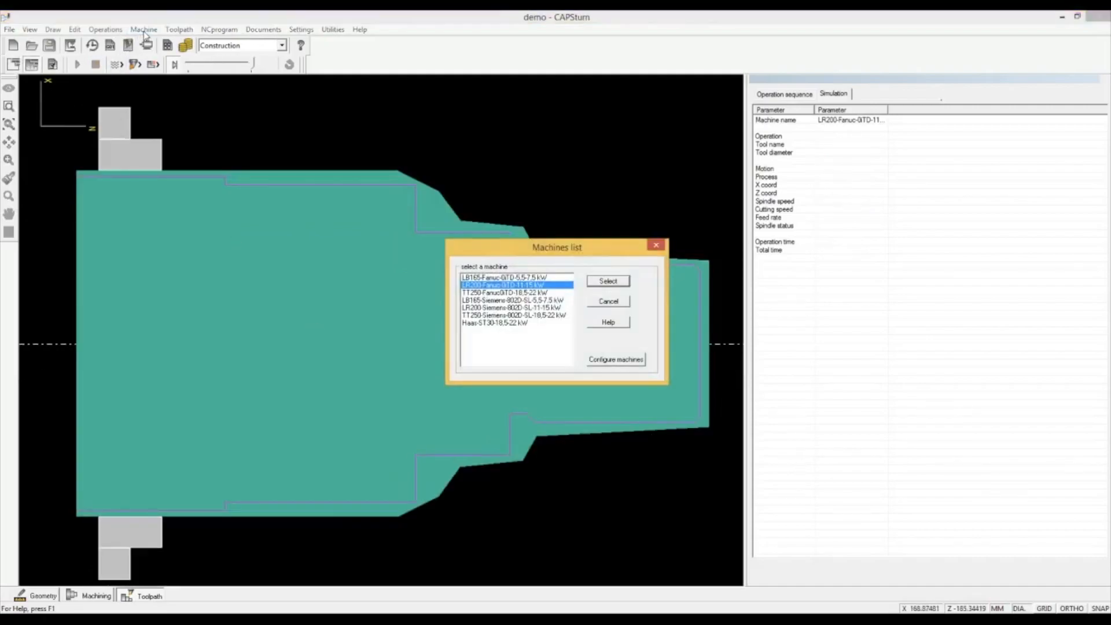
click(608, 282)
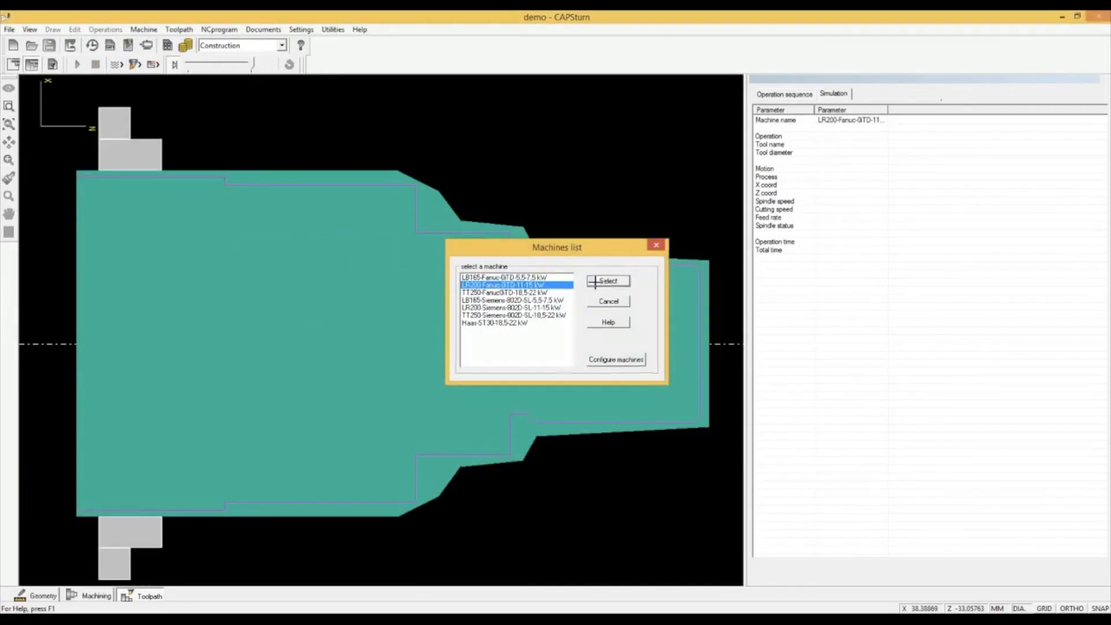
Step: Open the Money Maker cost analysis for the shaft and set the batch quantity to 50
click(253, 30)
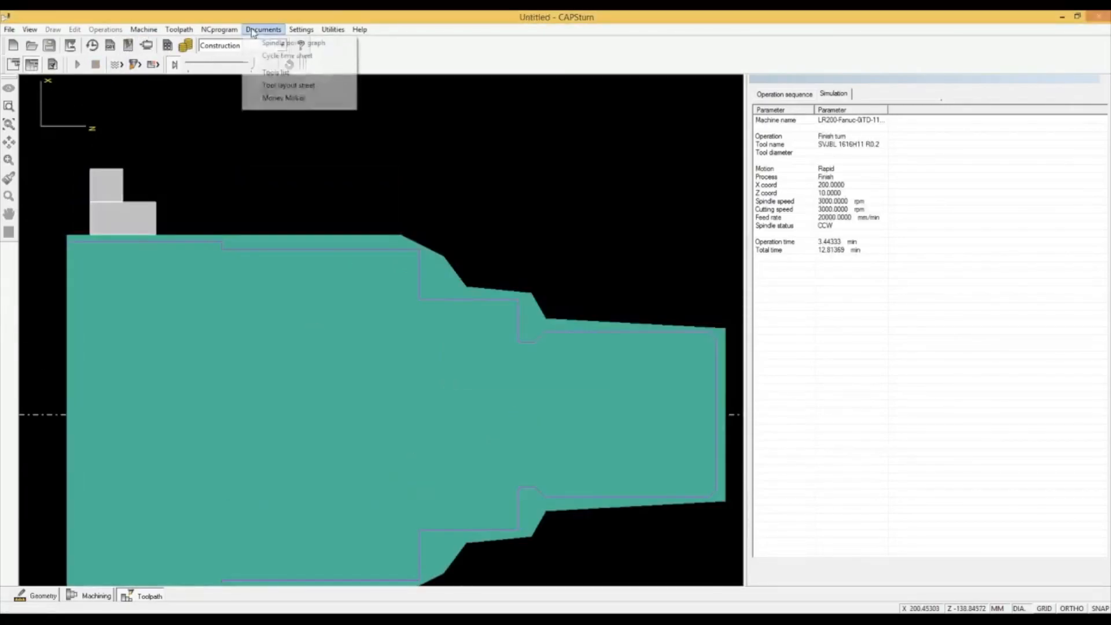
click(283, 99)
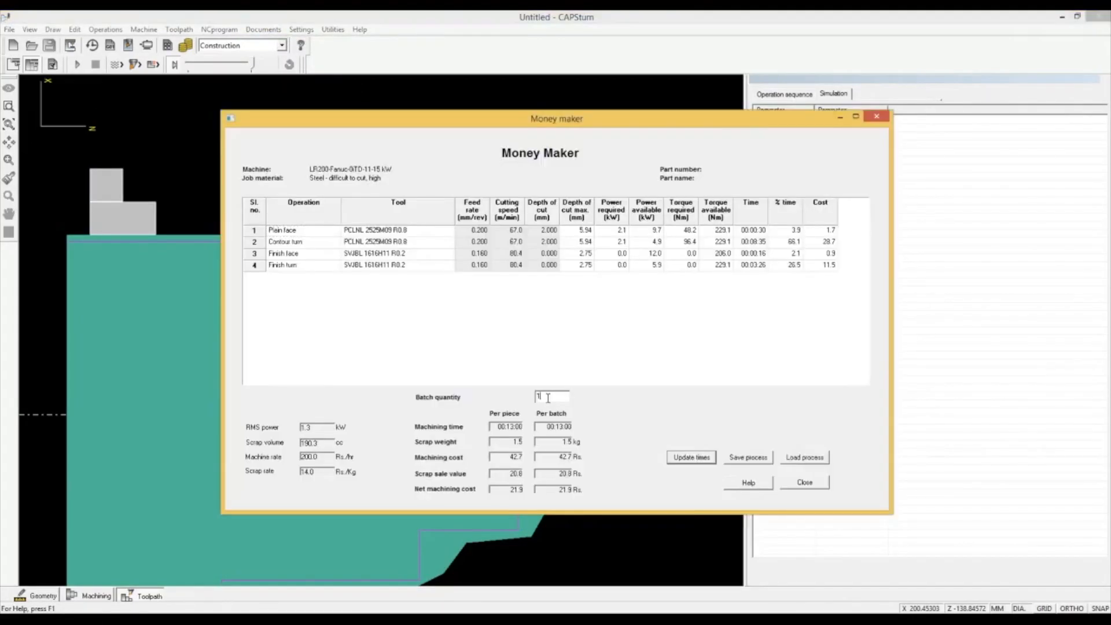
key(BackSpace)
text(50)
Step: Set the contour turn's depth of cut to 4 mm, update the machining times and close the cost analysis
click(550, 247)
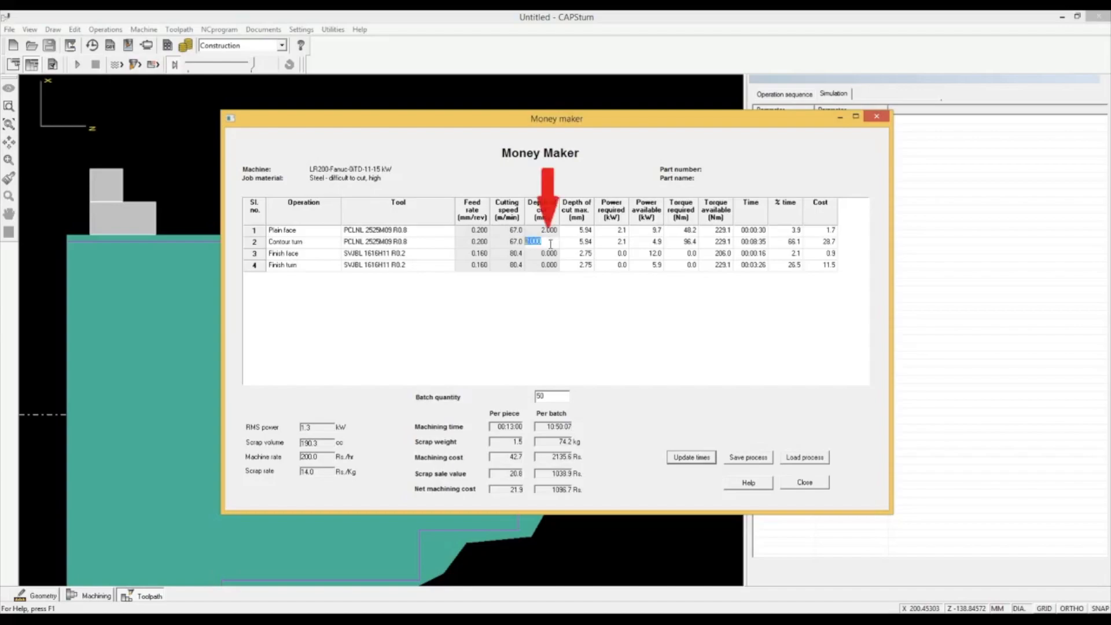
text(1)
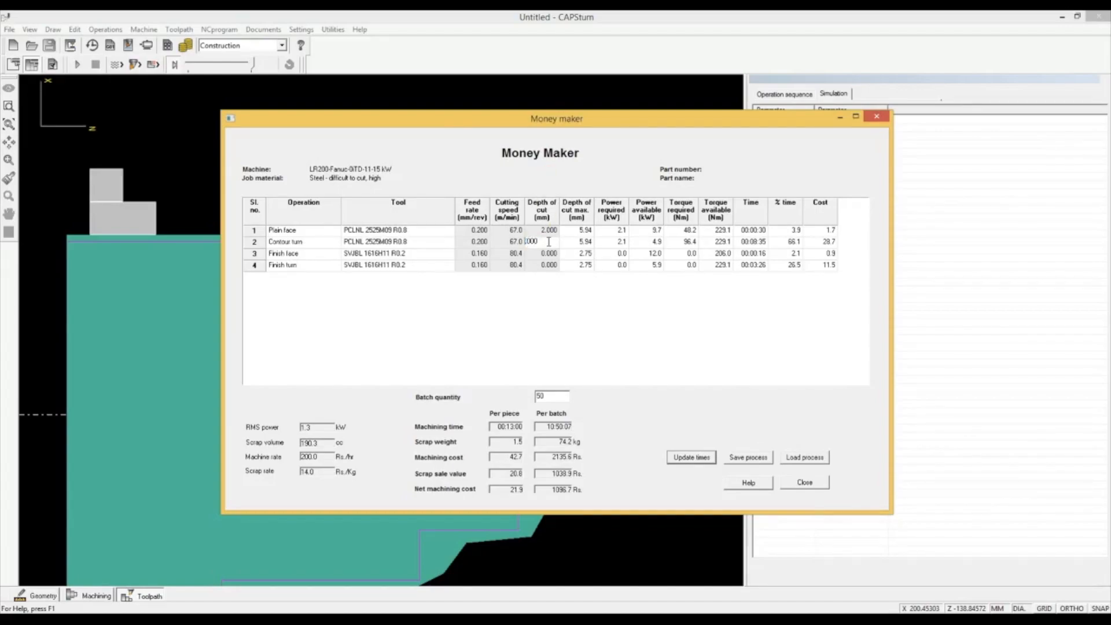
text(4)
click(692, 458)
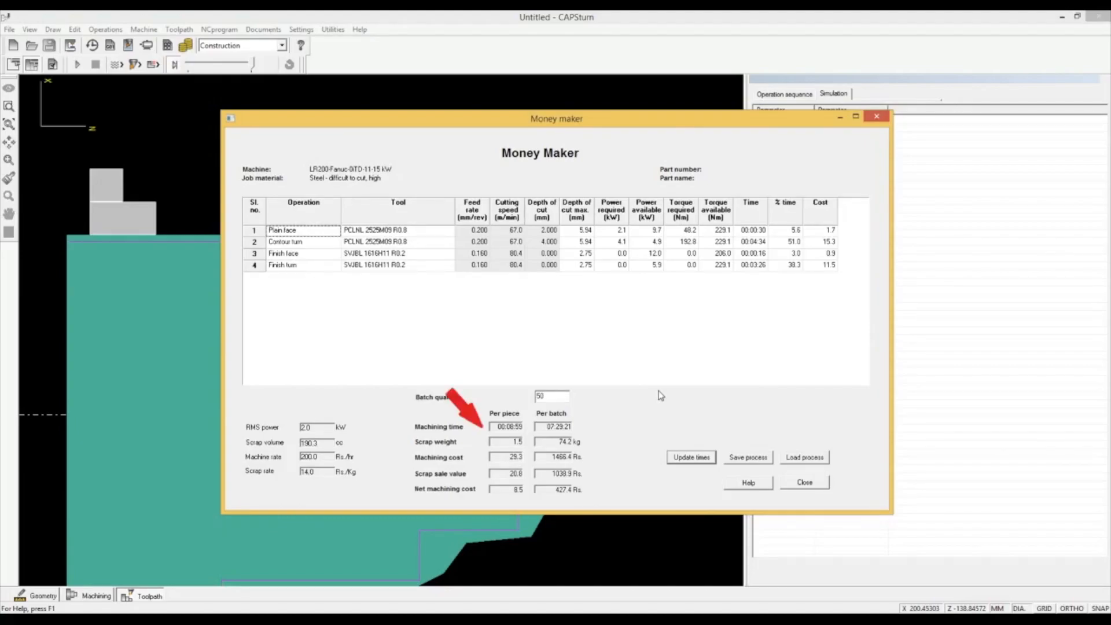
click(828, 484)
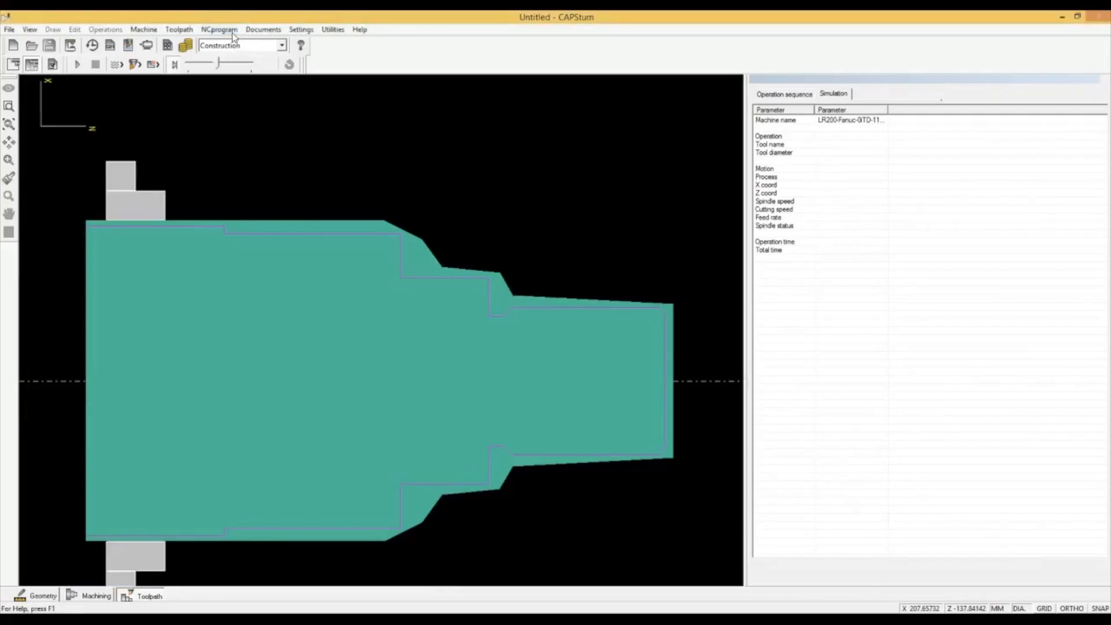
Step: Generate the shaft's NC program and open it in the NC editor to review its header and operation blocks
click(232, 33)
click(506, 400)
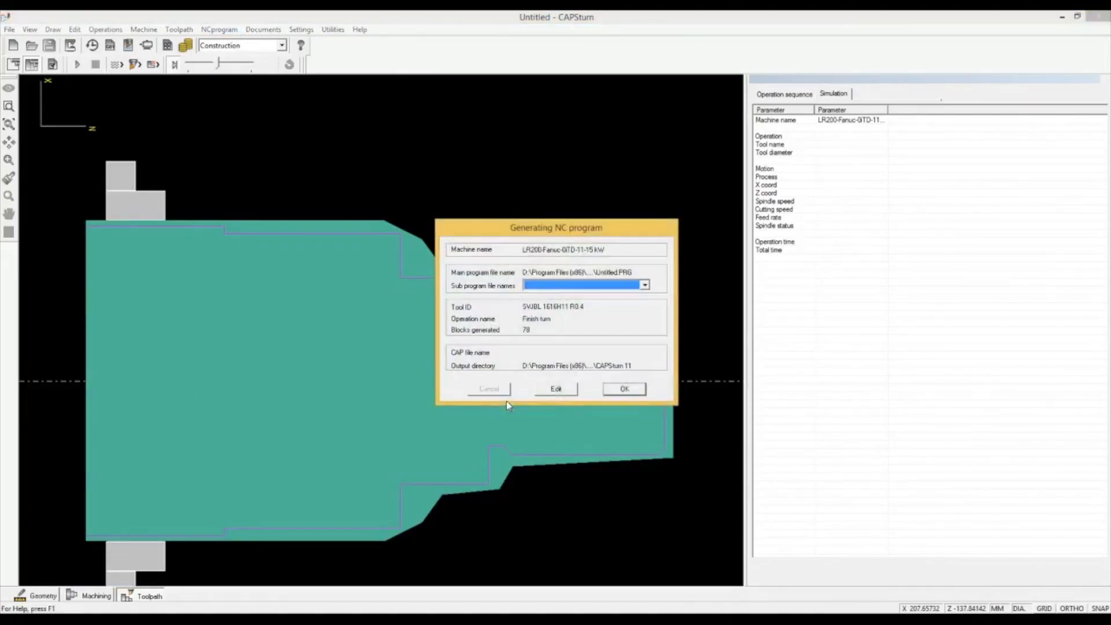
click(565, 394)
drag(216, 28, 540, 56)
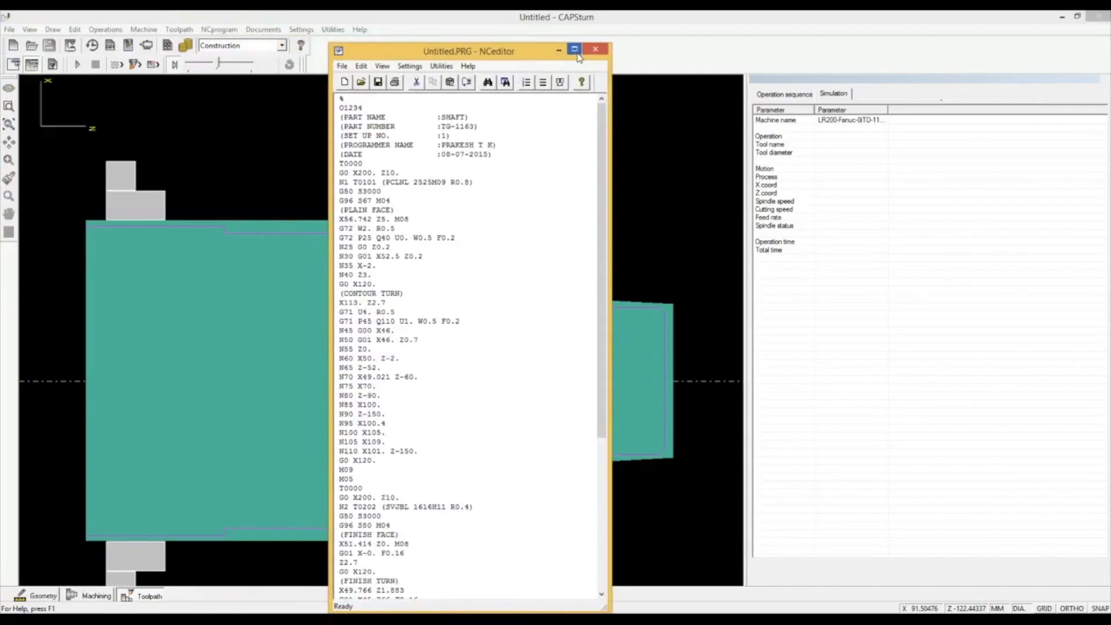
drag(606, 610, 748, 493)
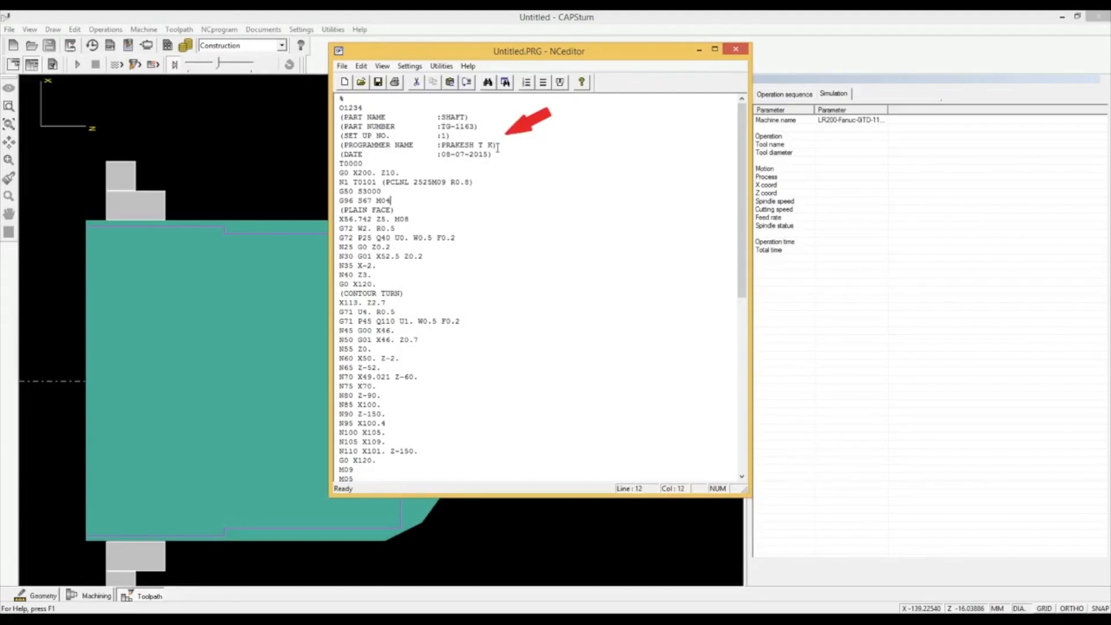
scroll(512, 229, down, 2)
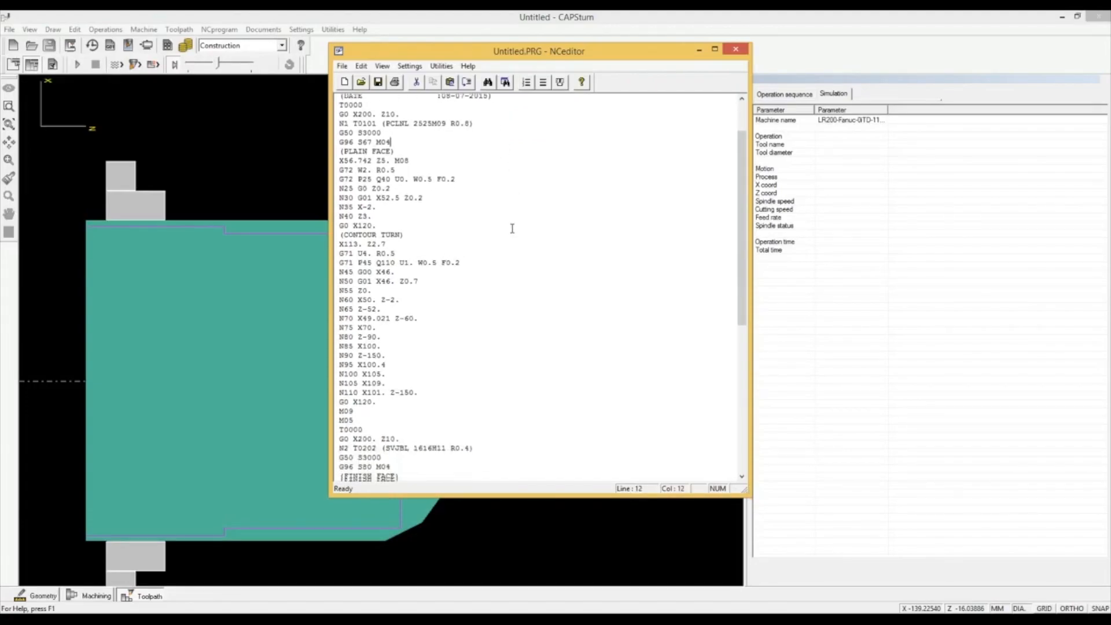
scroll(512, 228, down, 1)
scroll(511, 230, down, 2)
scroll(511, 228, down, 4)
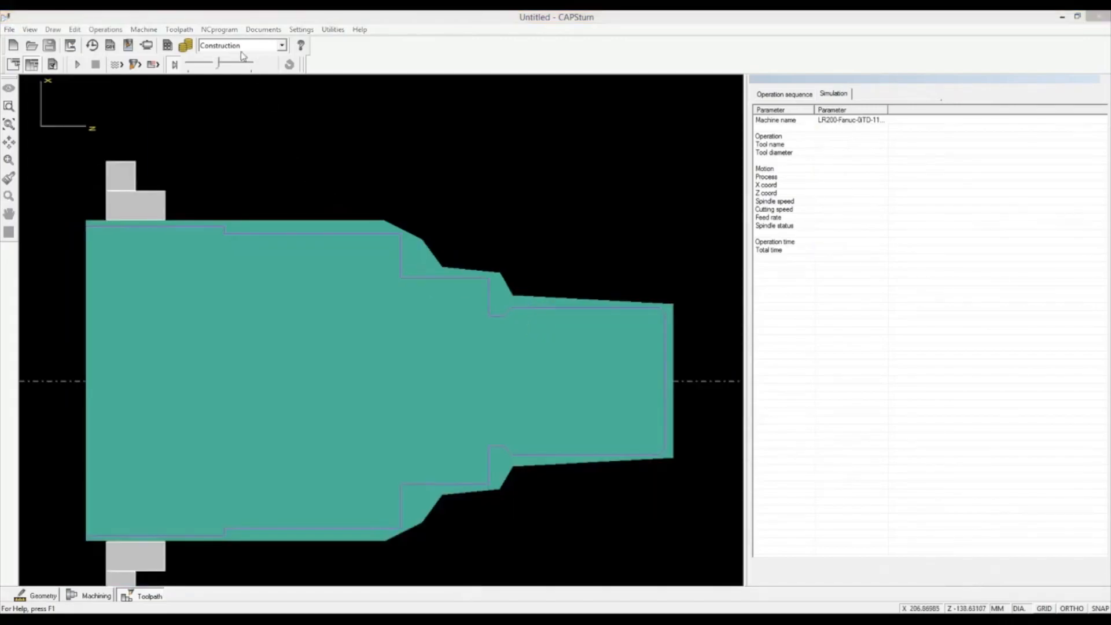
Step: View the tools list document for the shaft's operations and close it
click(263, 30)
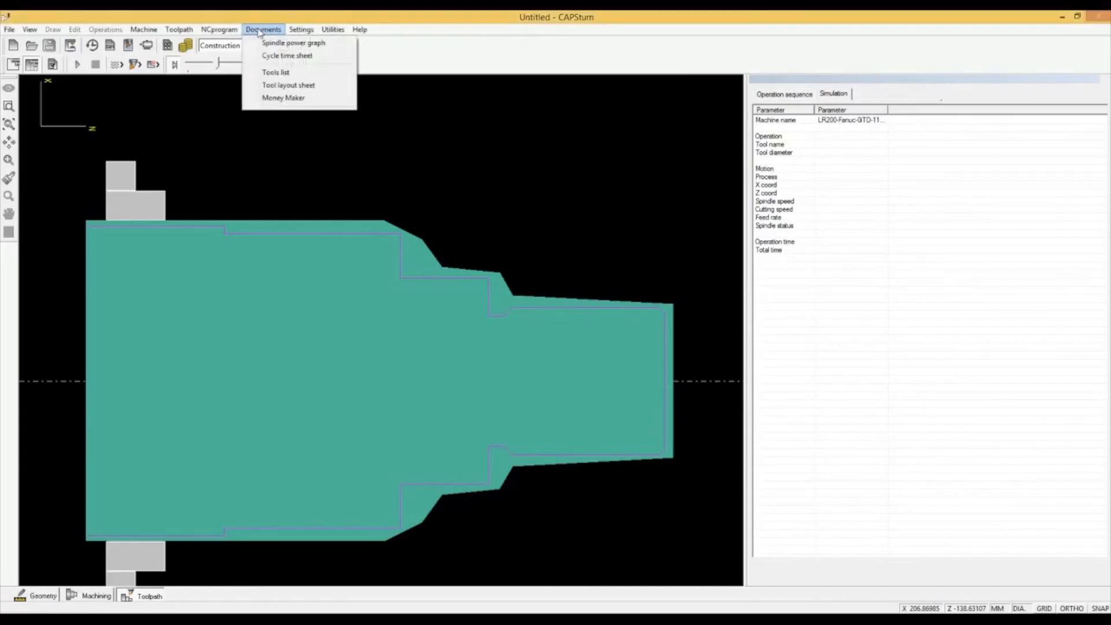
click(272, 73)
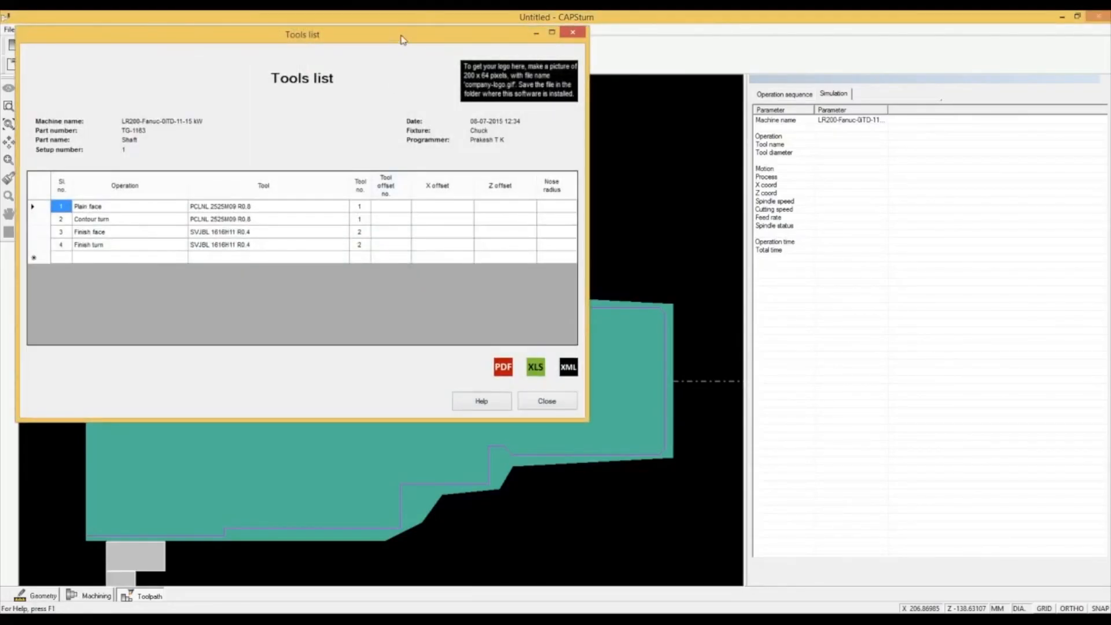
drag(404, 39, 595, 162)
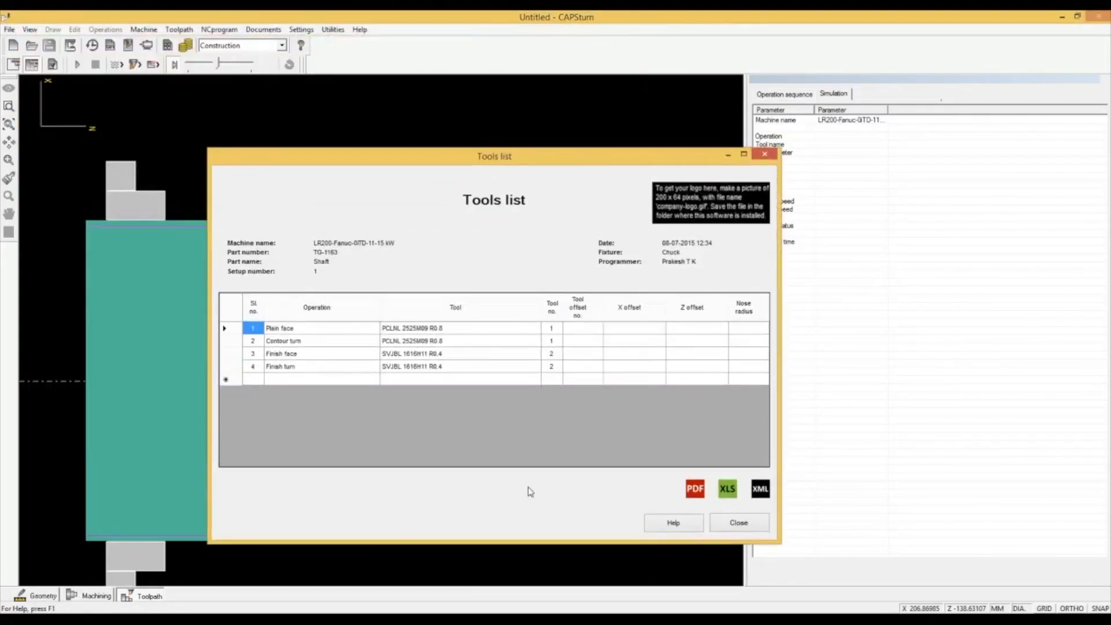
click(739, 523)
Step: Return to the machining view and examine the tool layout sheet for the plain face, contour turn and finish face operations
click(98, 595)
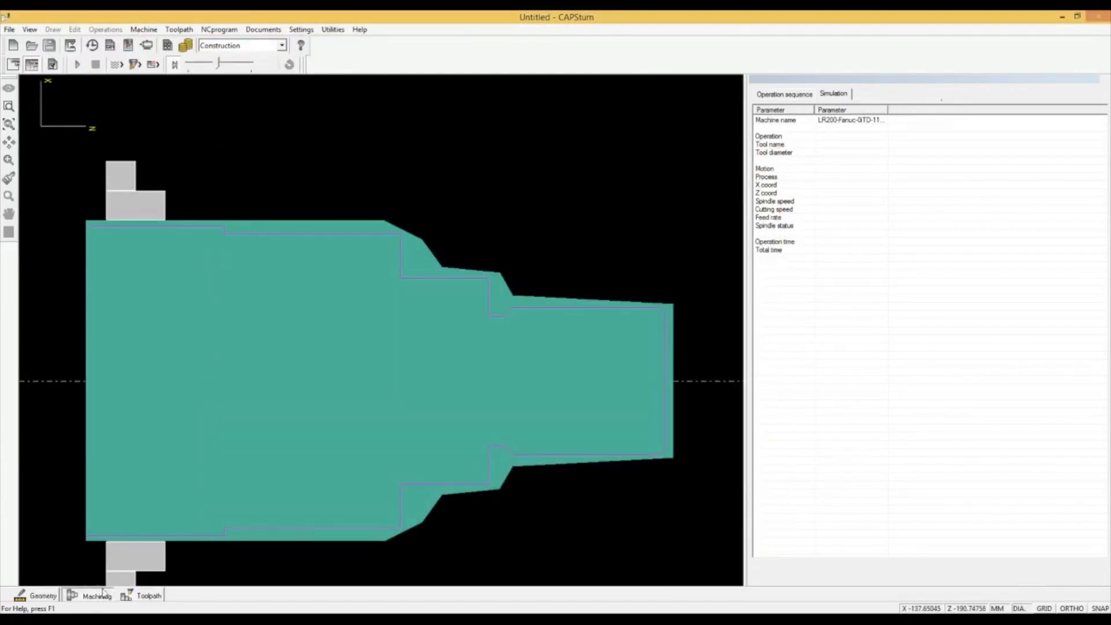
click(264, 29)
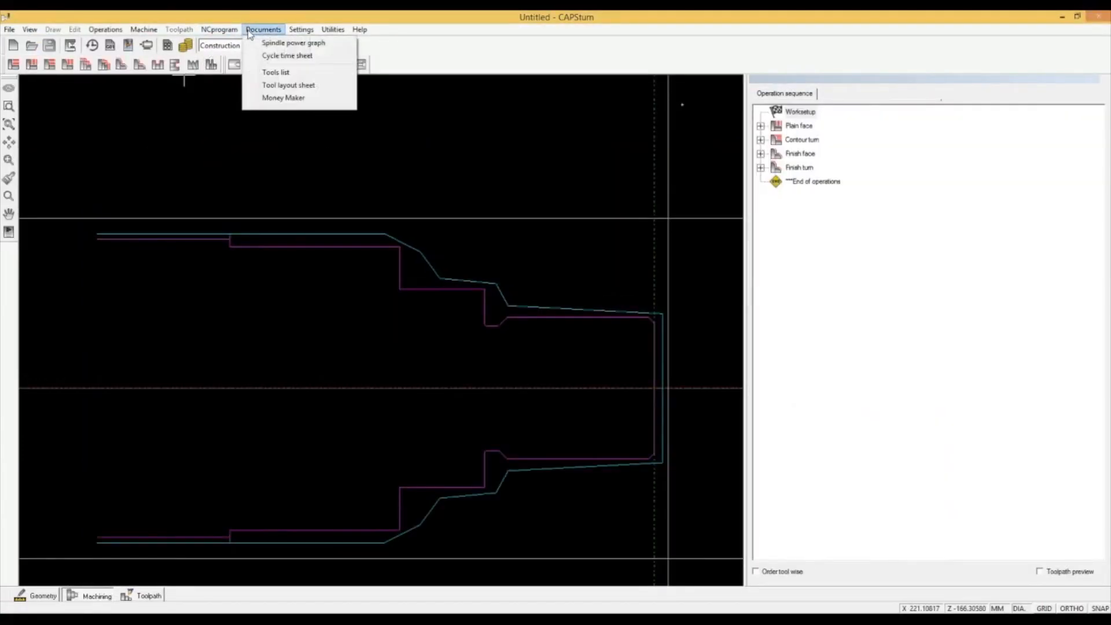
click(278, 82)
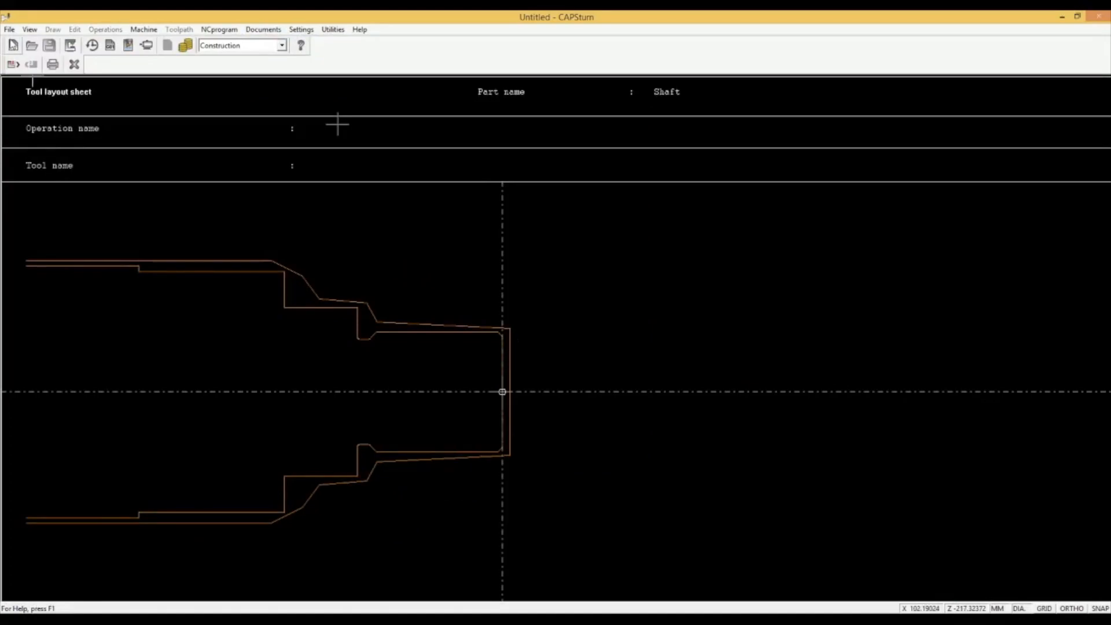
click(15, 65)
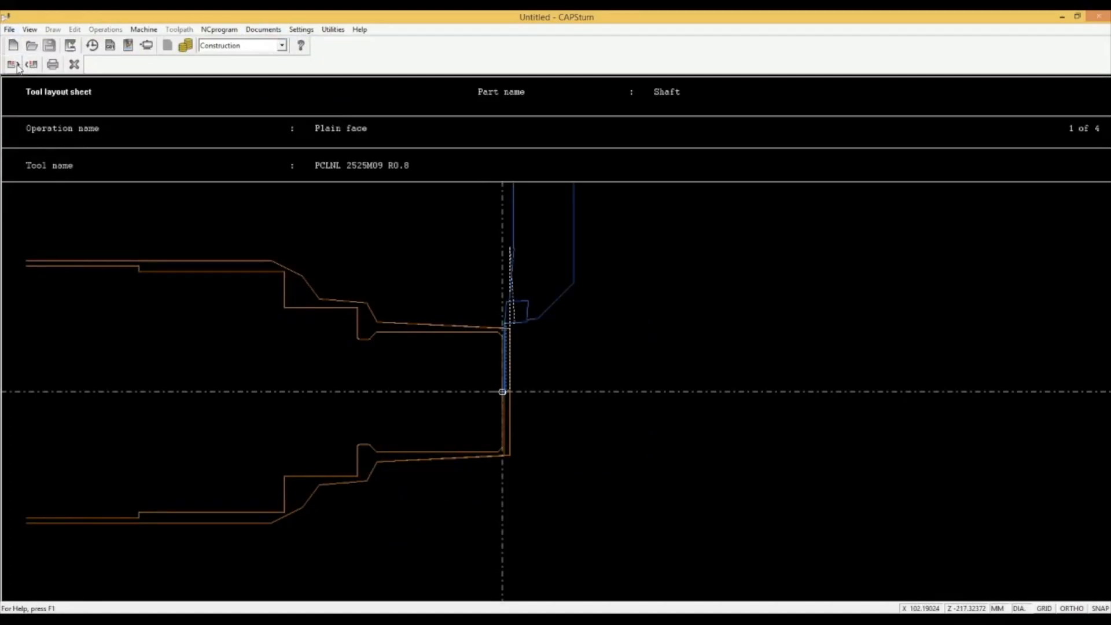
click(17, 67)
click(17, 67)
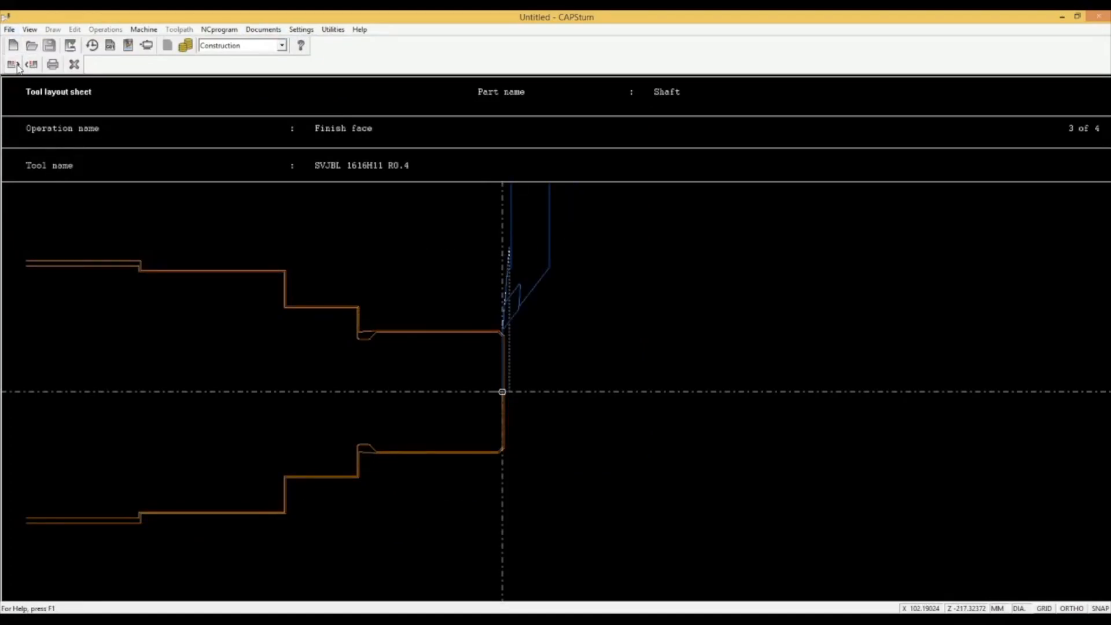
click(74, 64)
Step: Examine the cycle time sheet with its per-operation times and summary, widening it to show the full table
click(255, 32)
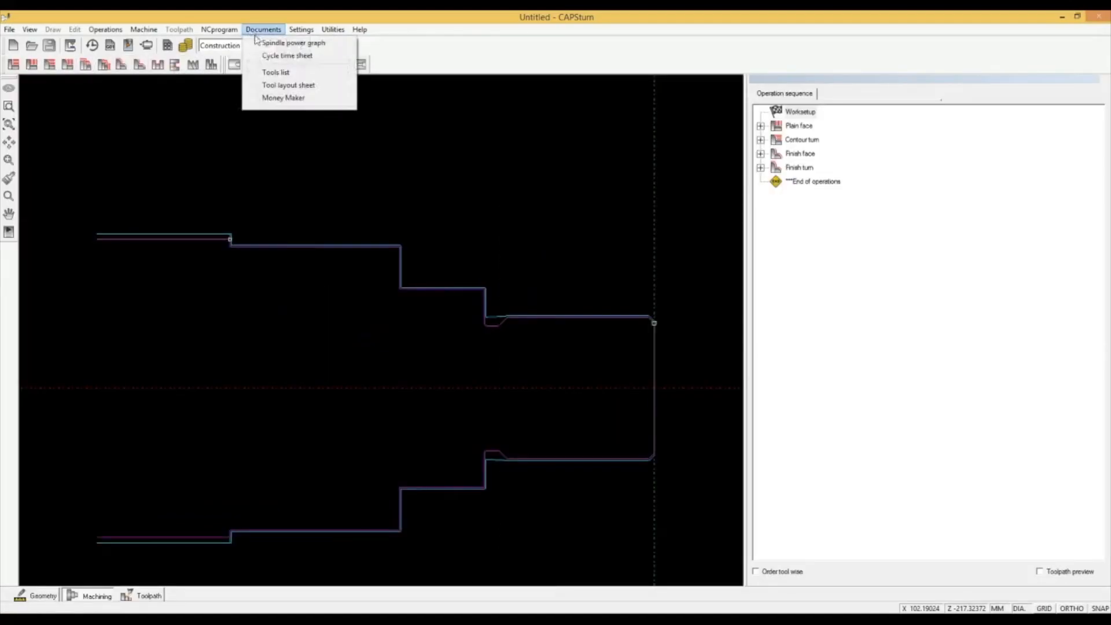
click(284, 56)
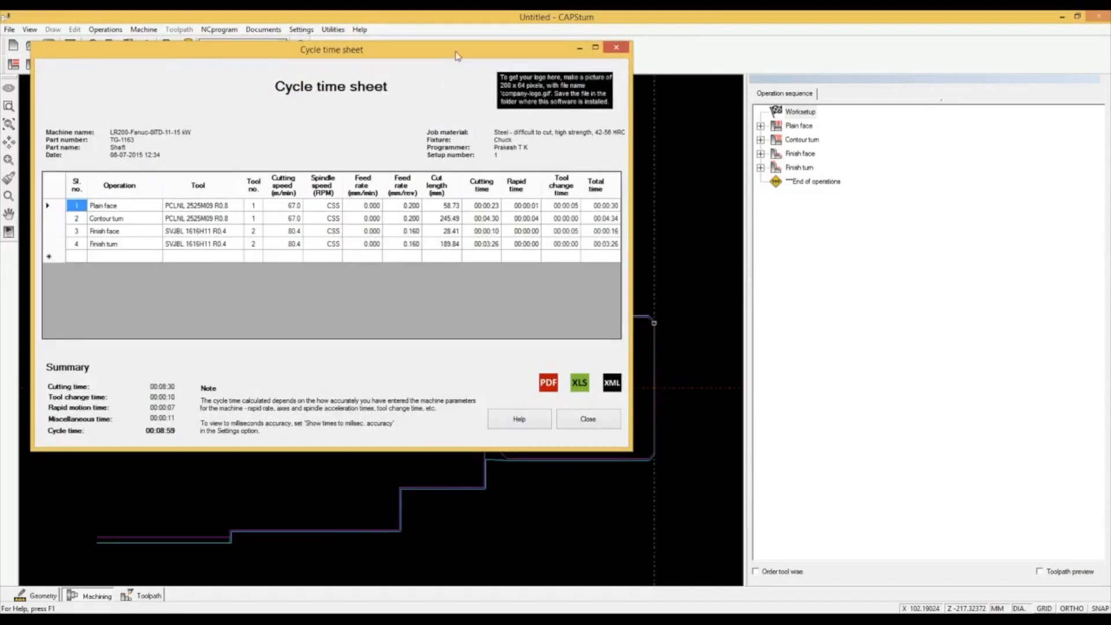
drag(457, 56, 629, 111)
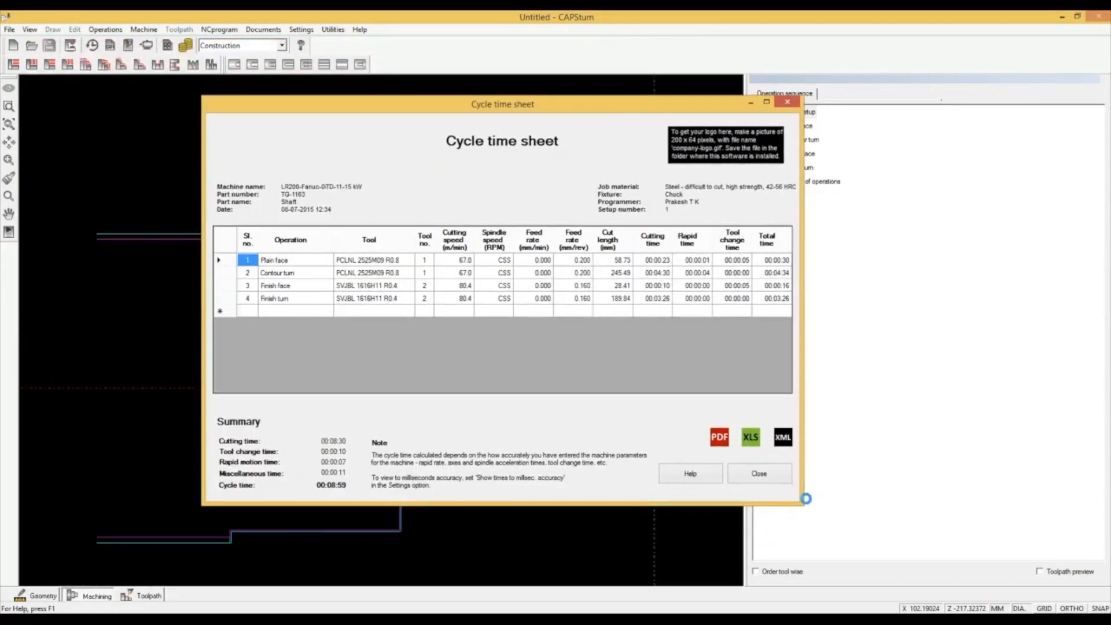
drag(801, 500, 932, 499)
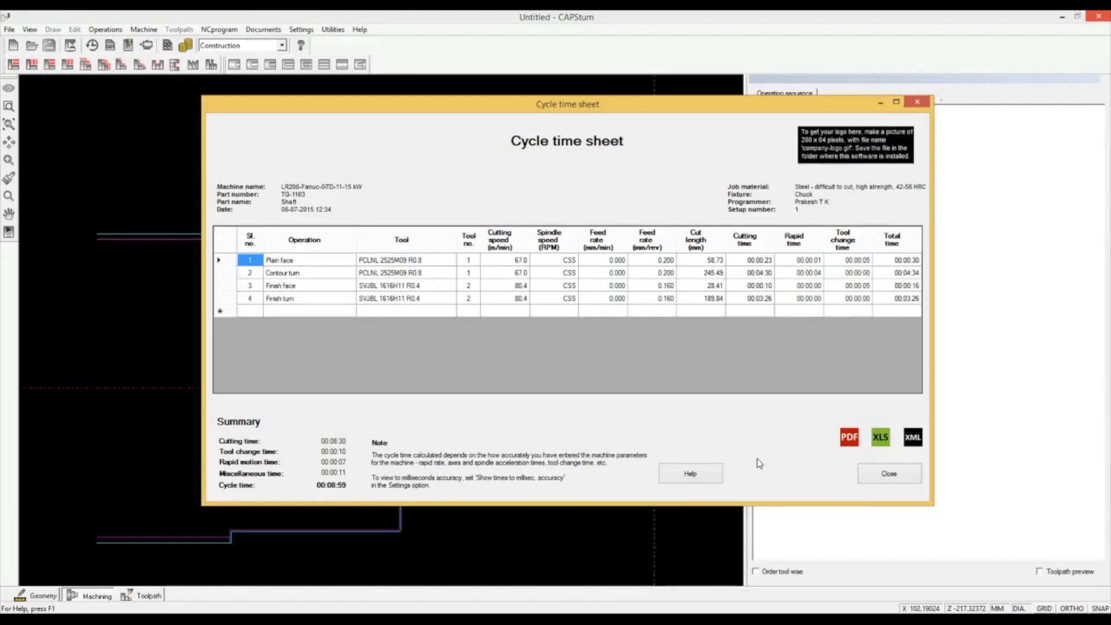
click(870, 478)
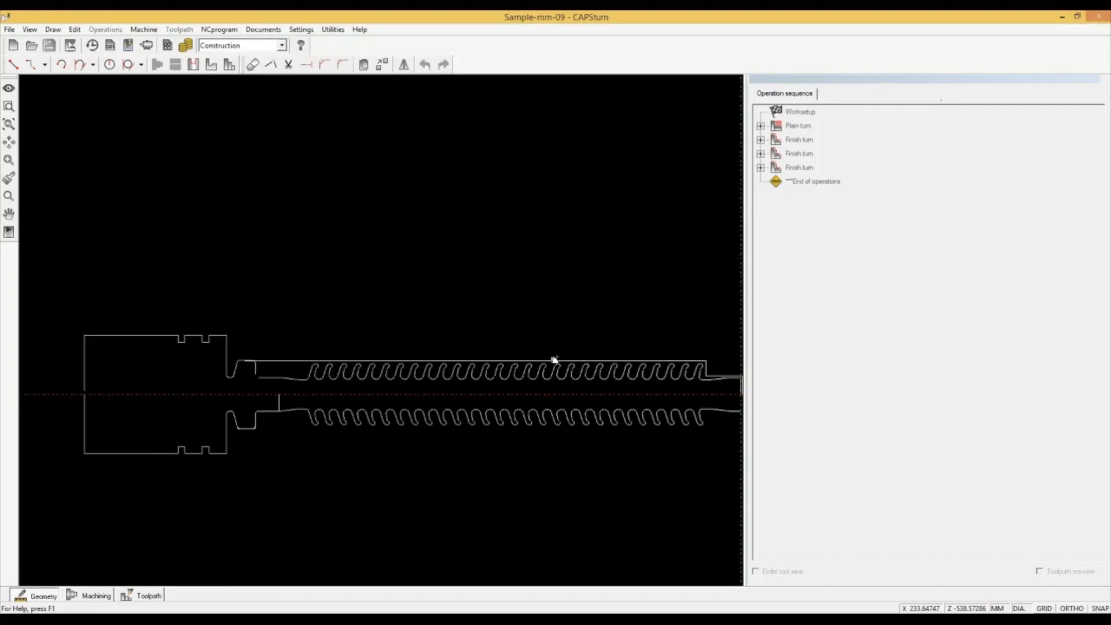
Step: Simulate the toolpath of the Sample-mm-20 part and increase the simulation speed during rough turning
click(77, 65)
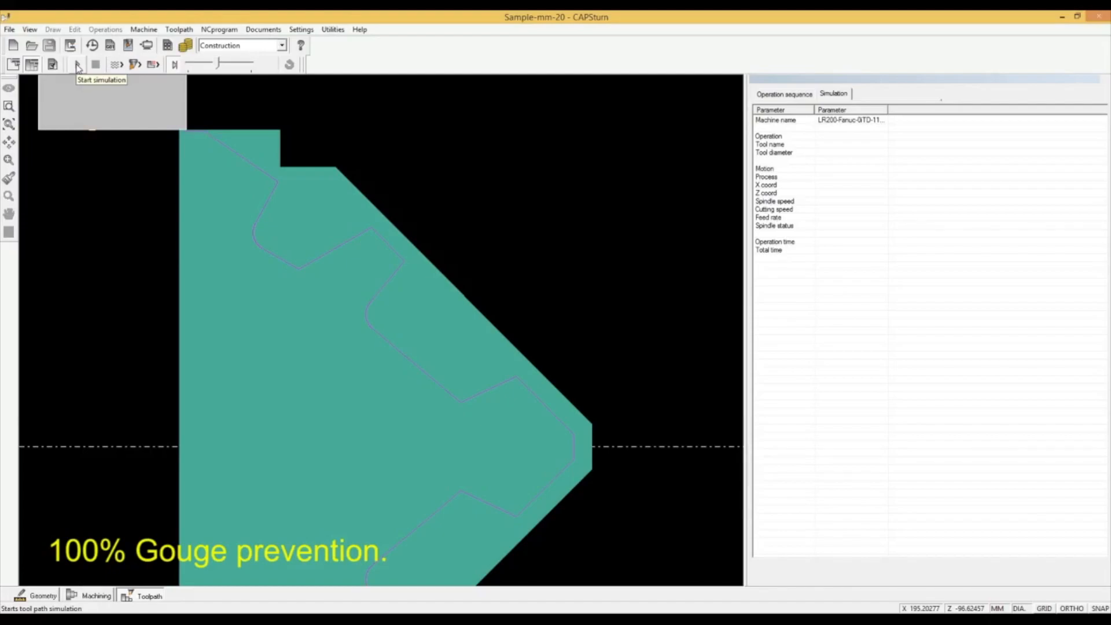
click(77, 65)
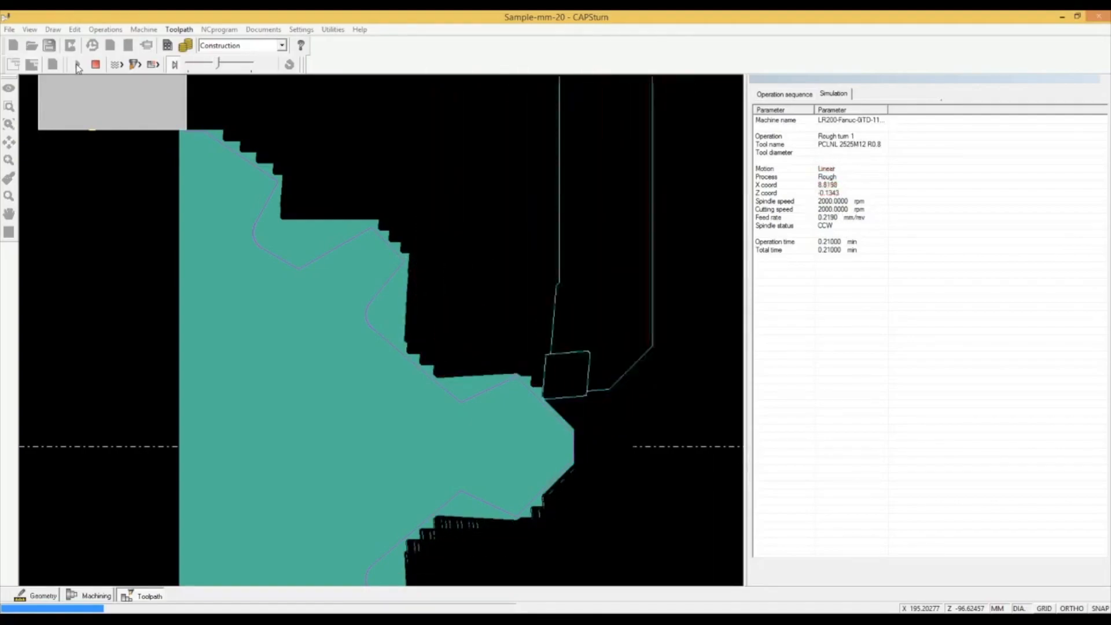
drag(218, 63, 246, 65)
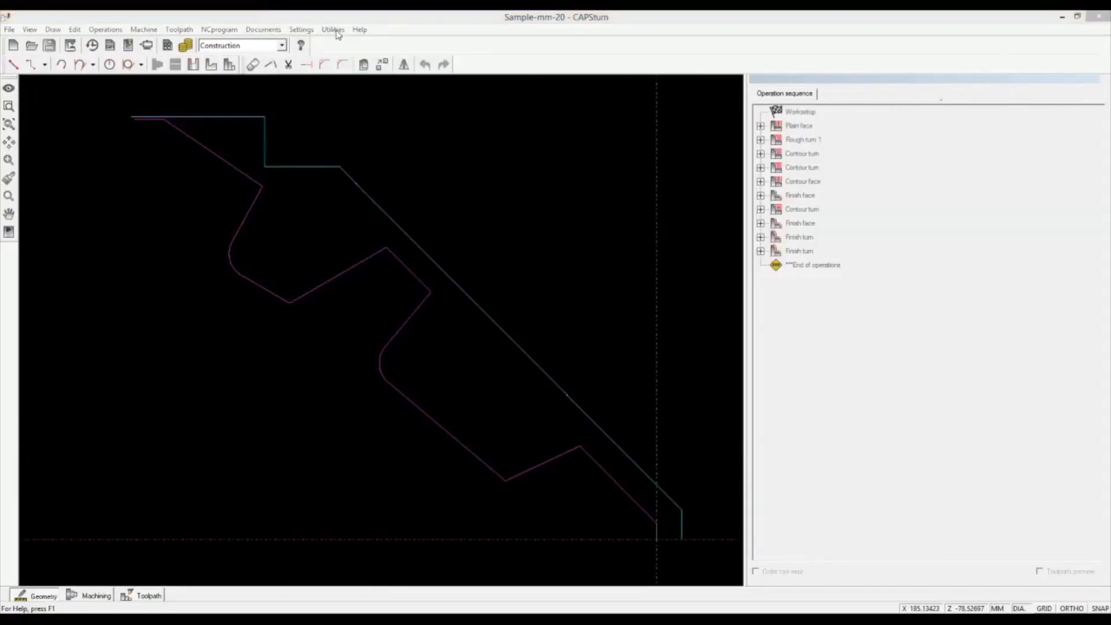
Step: Inspect the tool data of DCLNL 2525M12 R0.8 among the 25x25 shank external turning tools in the General - MM library
click(333, 29)
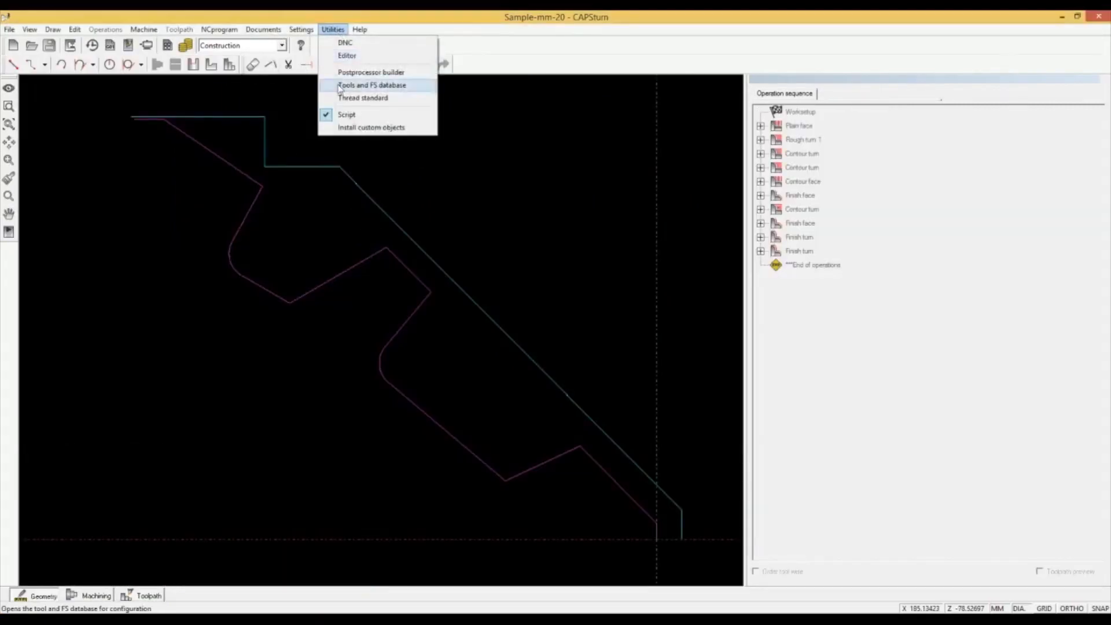
click(341, 84)
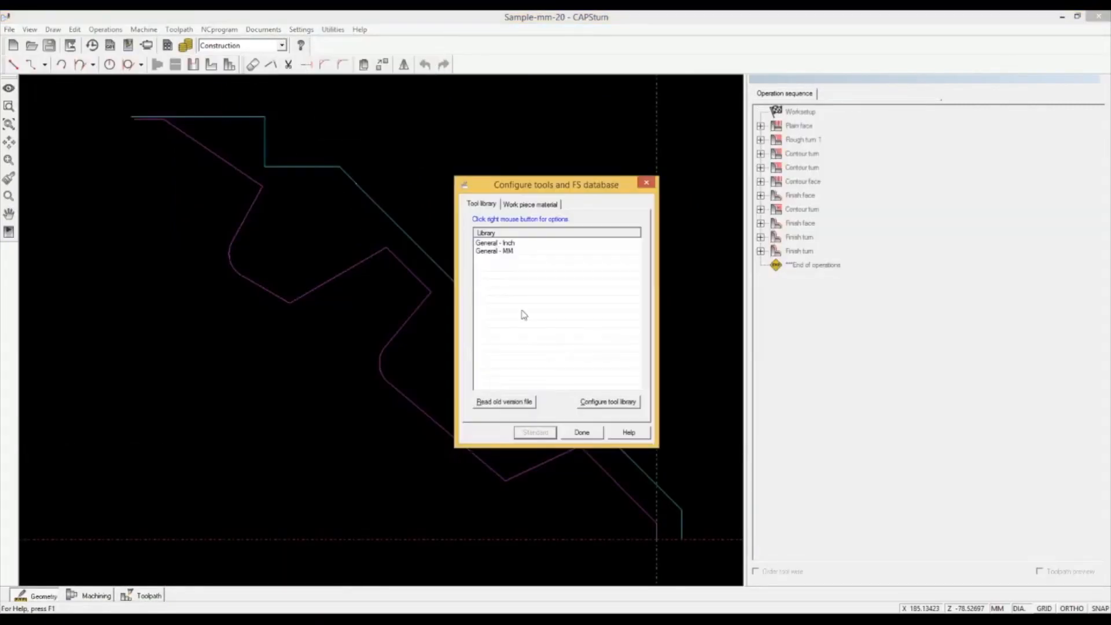
click(507, 250)
click(607, 404)
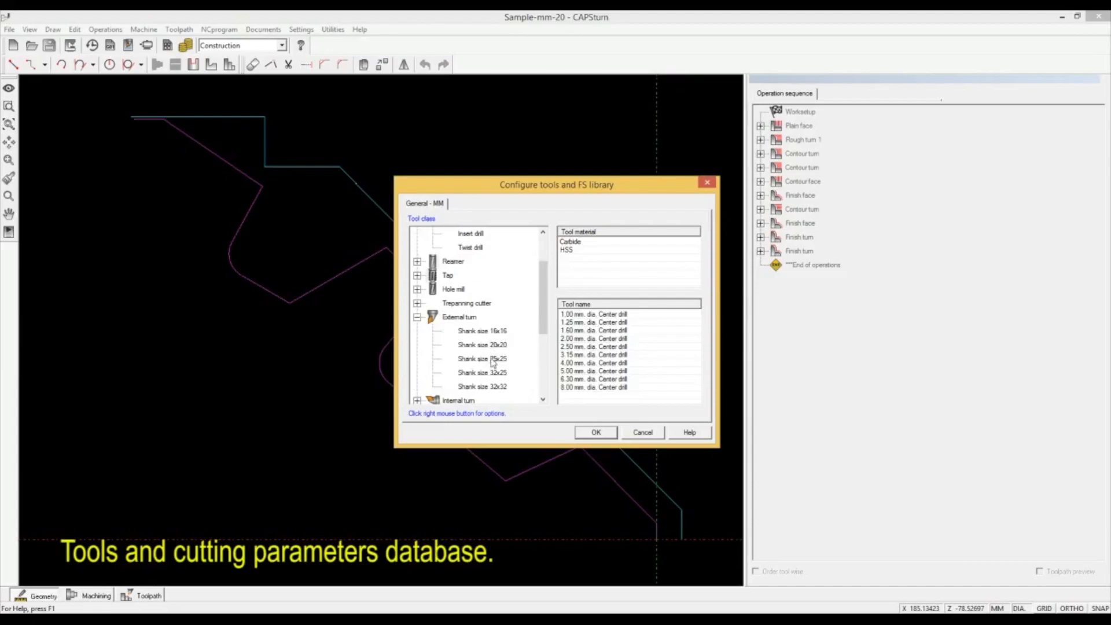
click(492, 359)
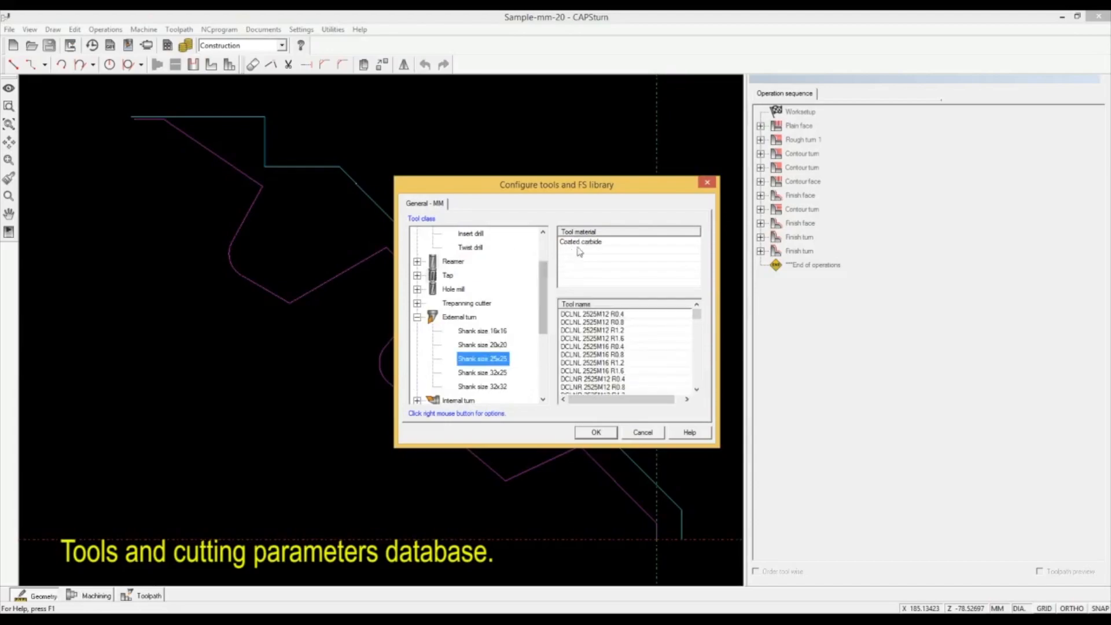
right_click(591, 323)
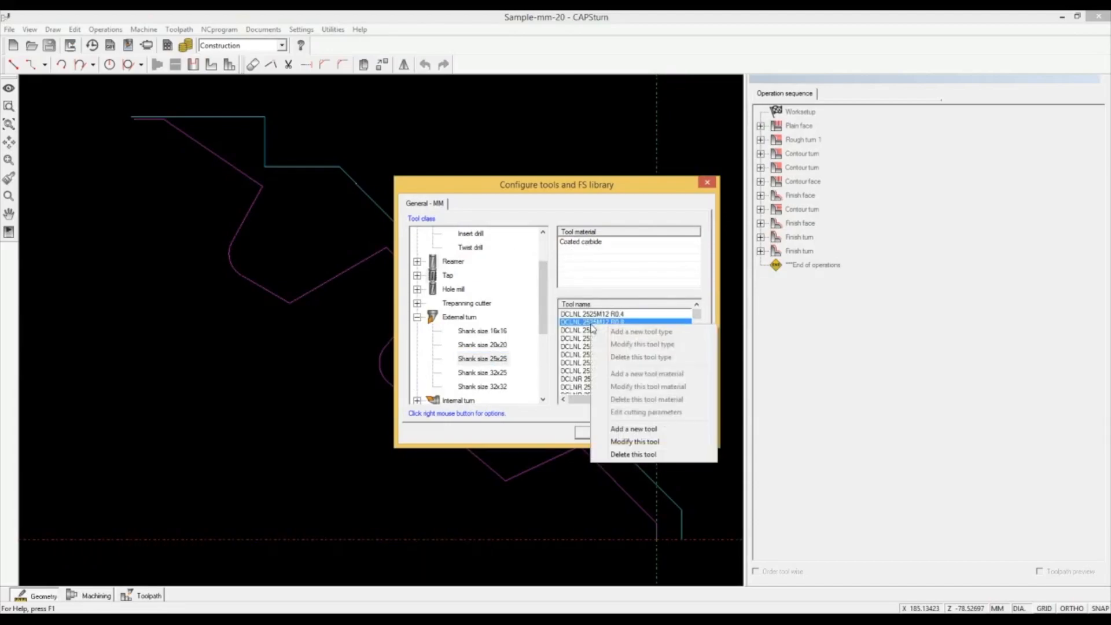
click(636, 442)
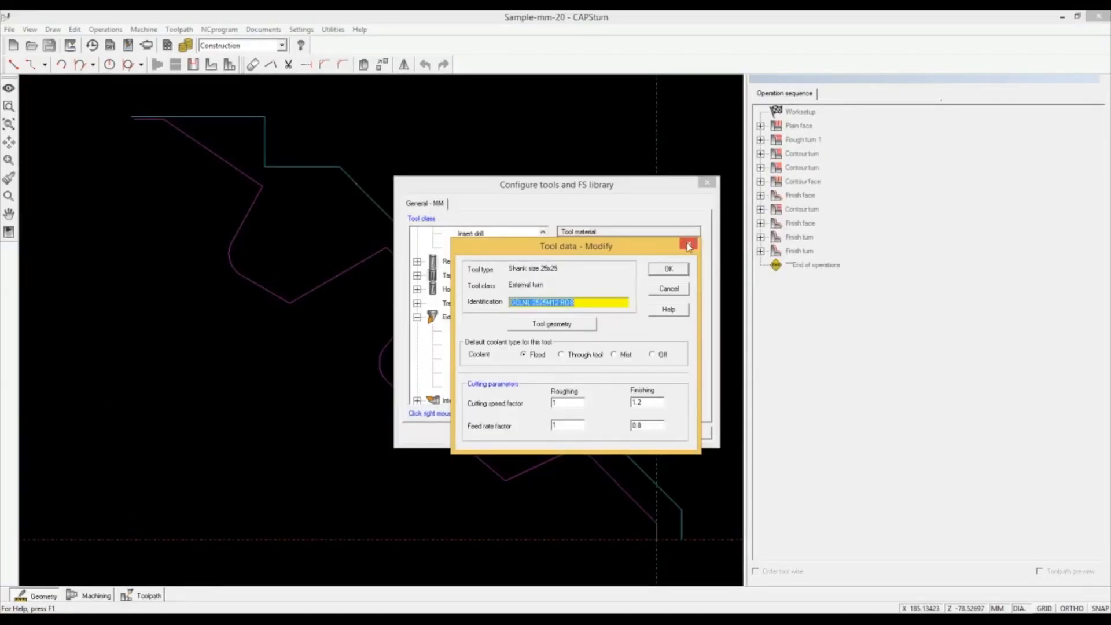
click(690, 247)
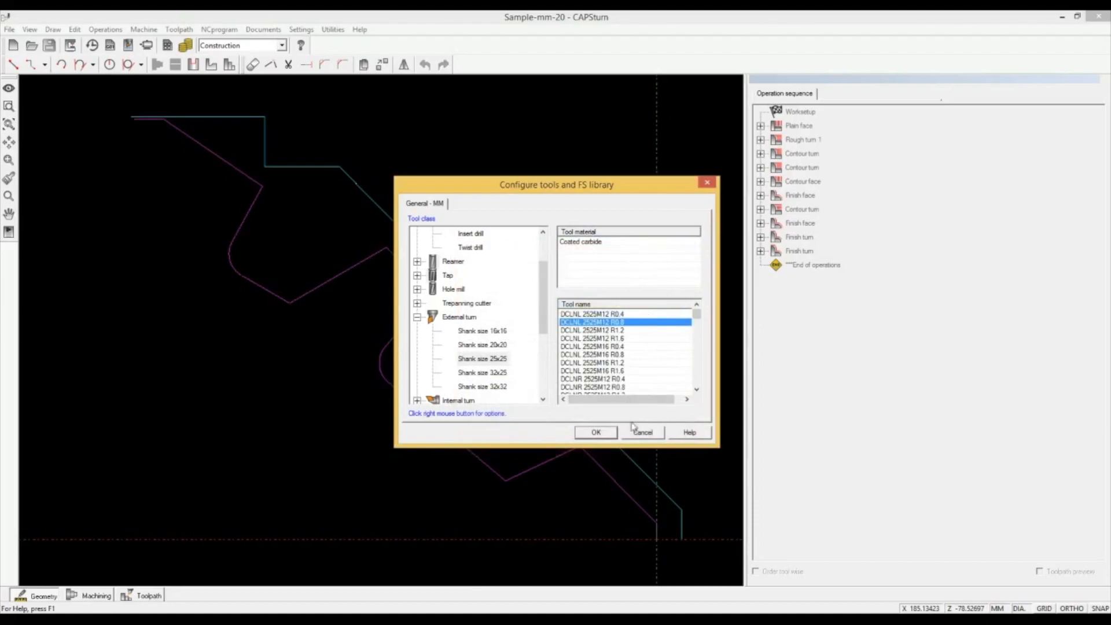
click(596, 432)
Step: Review the cutting force, density and scrap rate of the "Stainless steel - free cutting, calcium treated" workpiece material and close the database
click(531, 205)
right_click(516, 297)
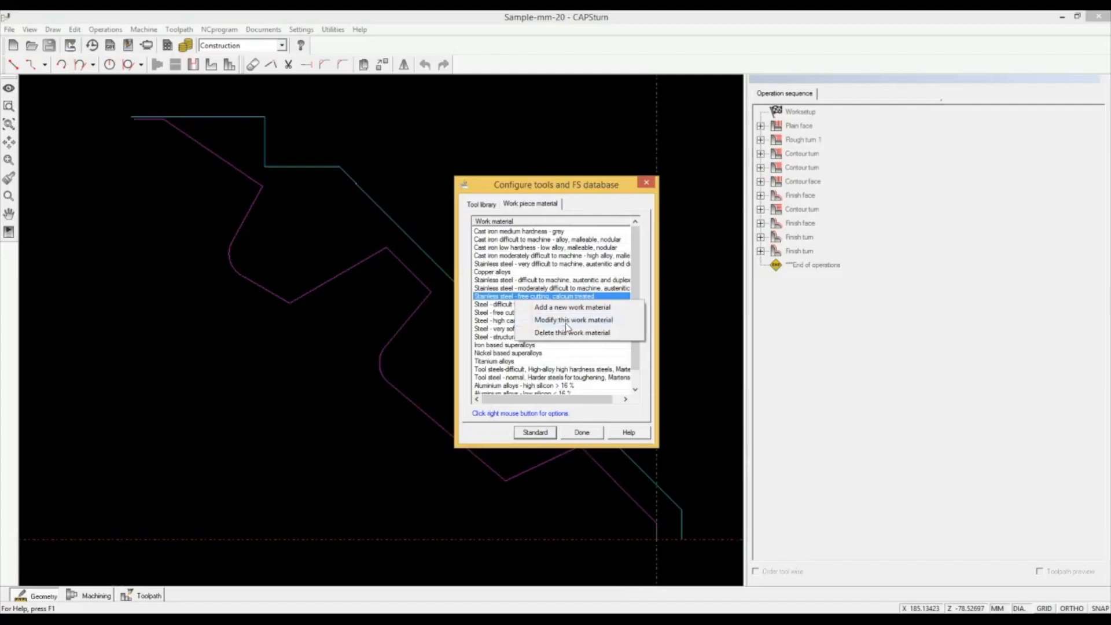
click(566, 324)
click(746, 394)
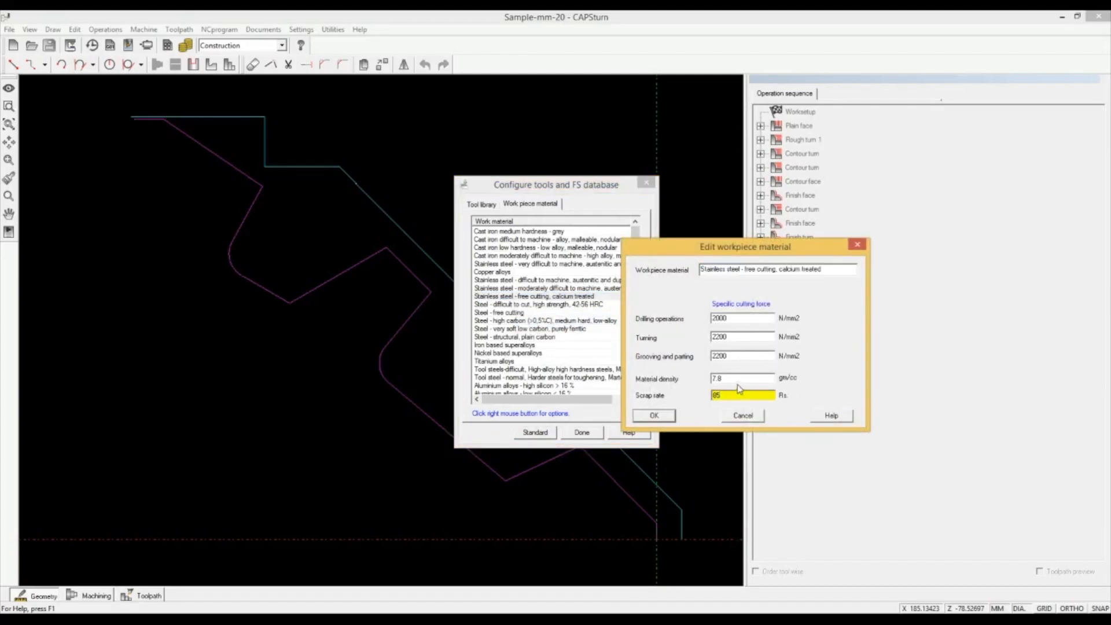
click(741, 378)
click(740, 356)
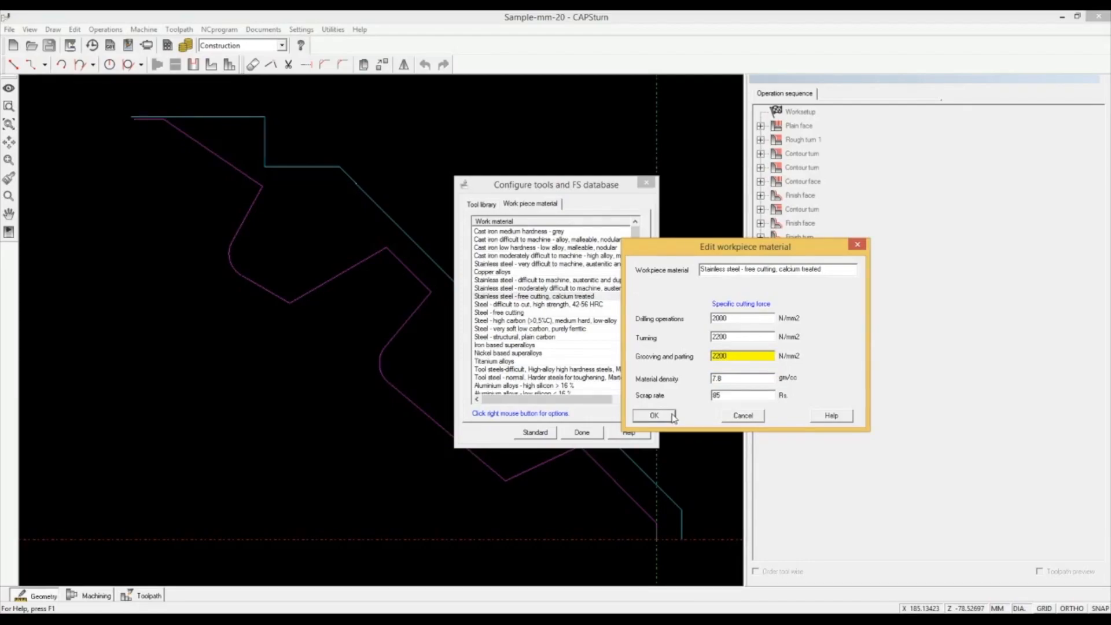
click(654, 416)
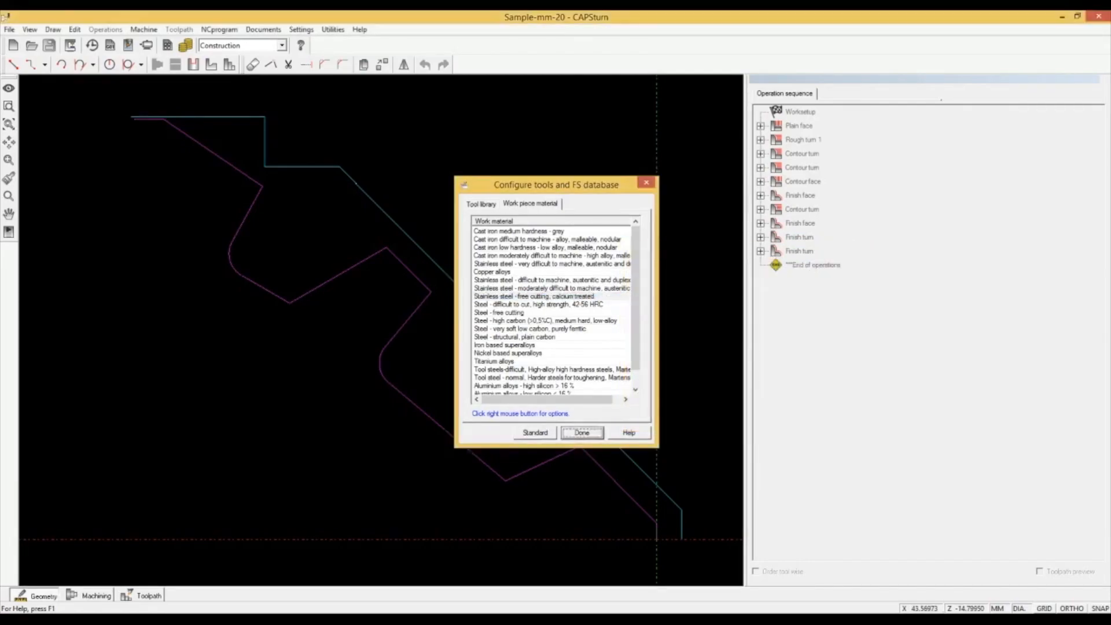
click(581, 432)
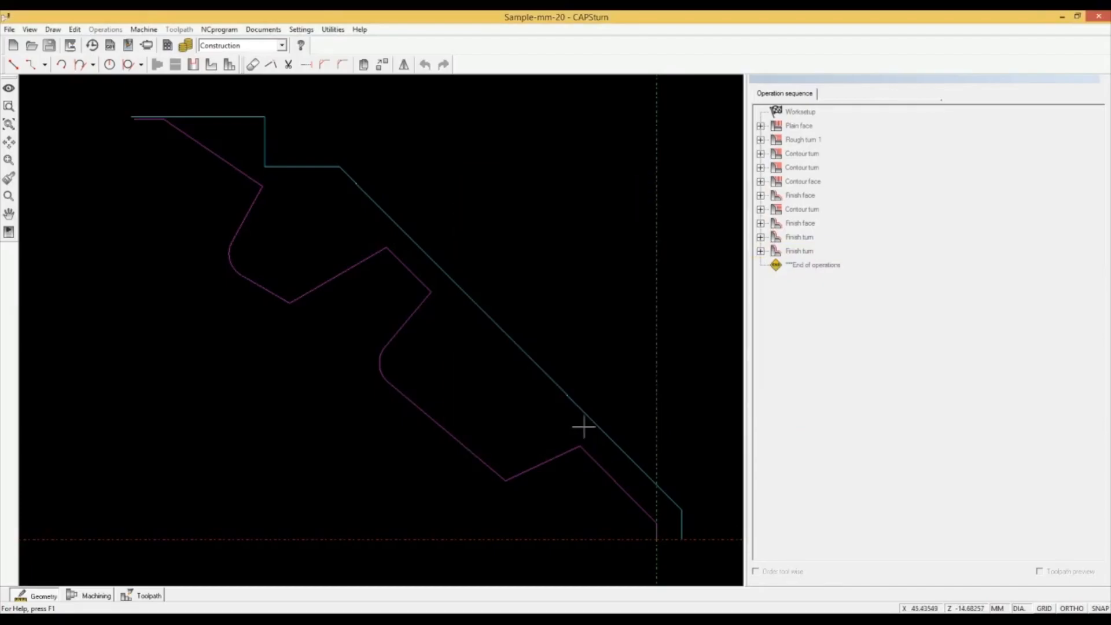